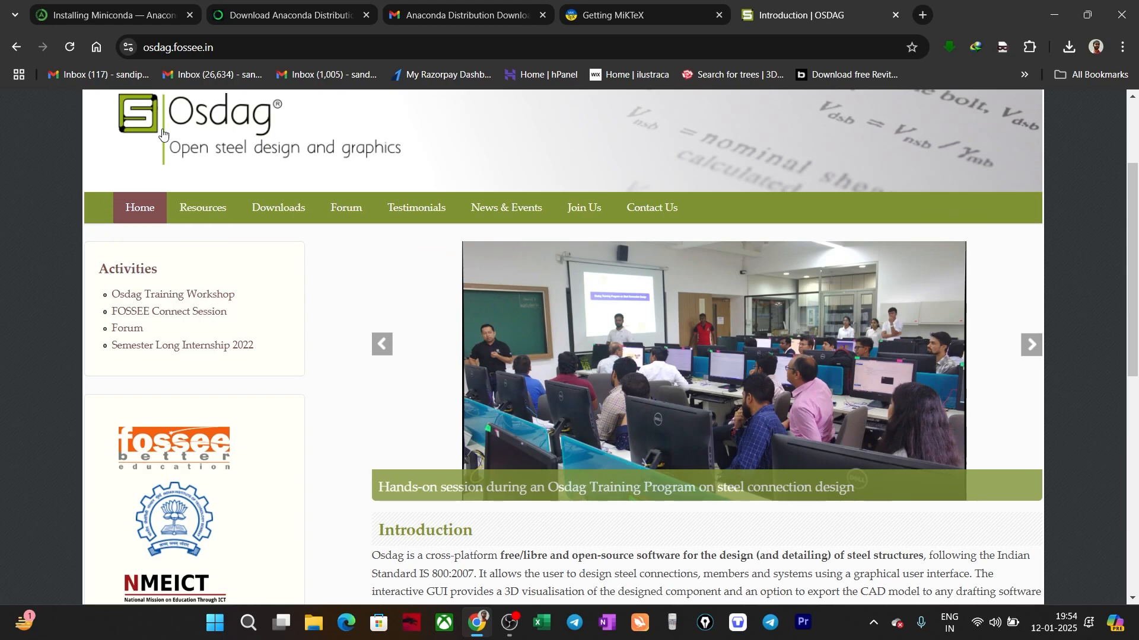
Look through the Osdag website's home page introduction and open its Downloads page.
{"action": "left_click", "coordinate": [238, 52]}
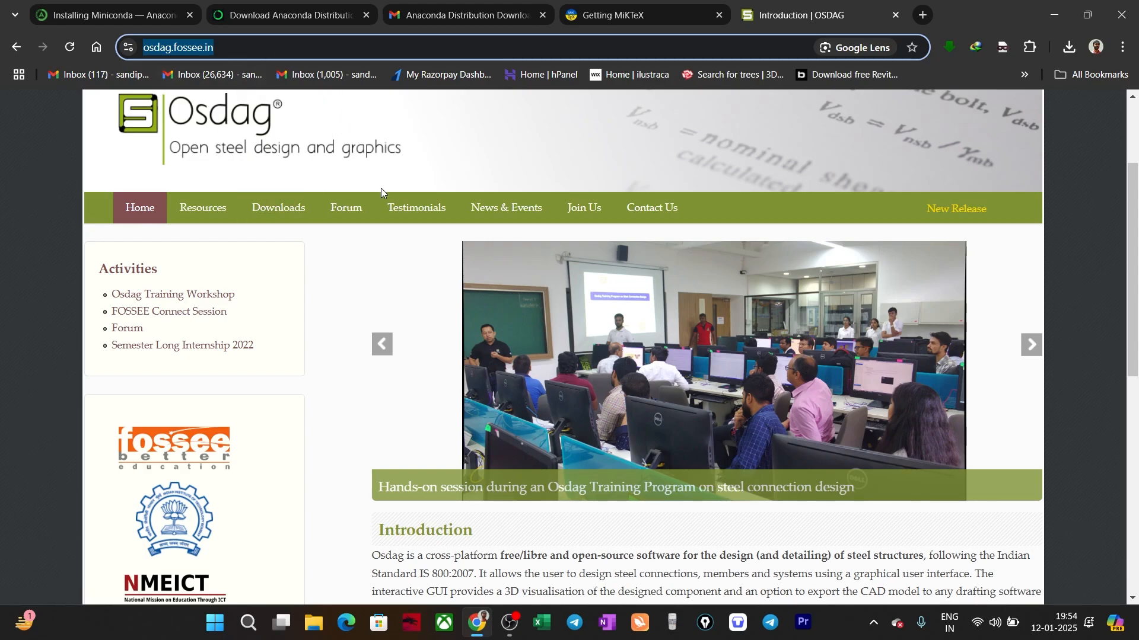
{"action": "scroll", "coordinate": [377, 433], "scroll_direction": "down", "scroll_amount": 5}
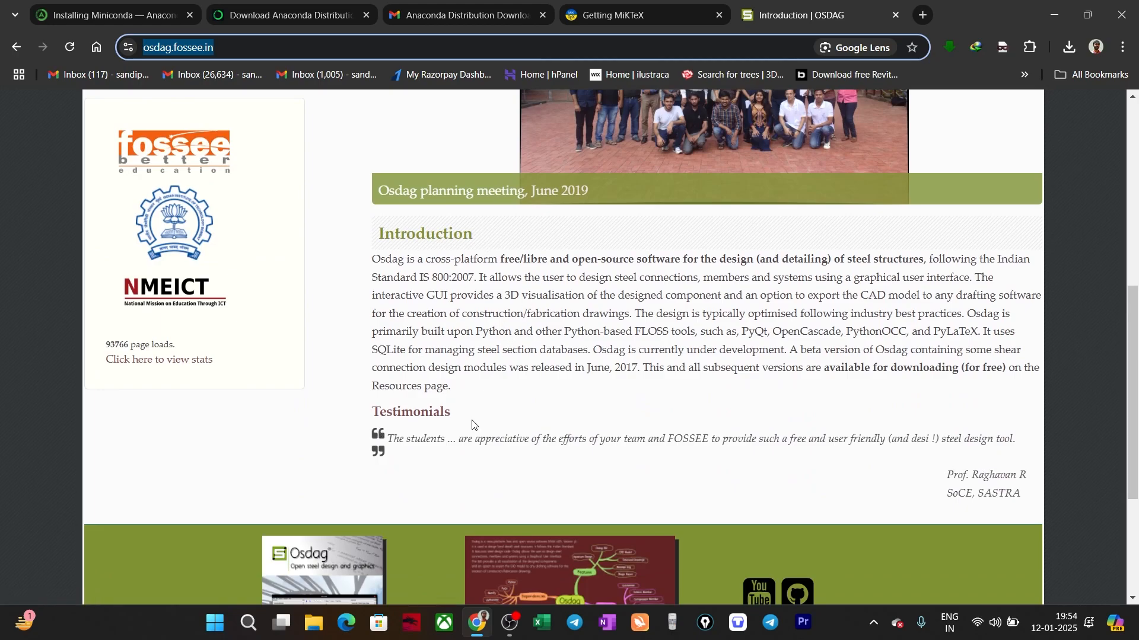
{"action": "scroll", "coordinate": [485, 421], "scroll_direction": "down", "scroll_amount": 4}
{"action": "scroll", "coordinate": [461, 440], "scroll_direction": "up", "scroll_amount": 7}
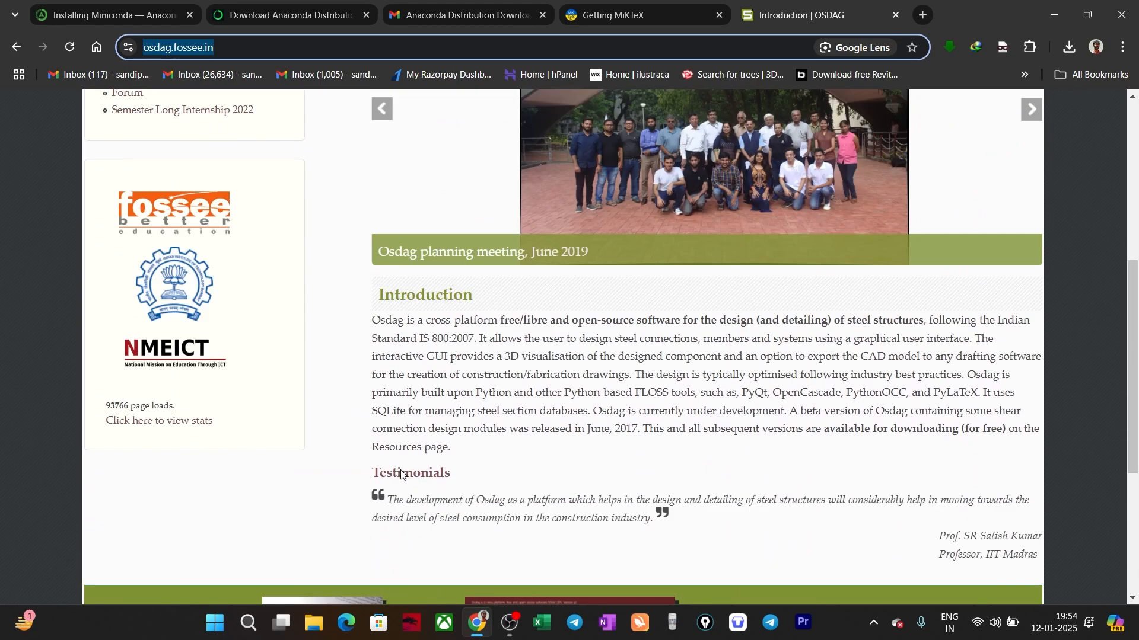
{"action": "scroll", "coordinate": [400, 474], "scroll_direction": "up", "scroll_amount": 3}
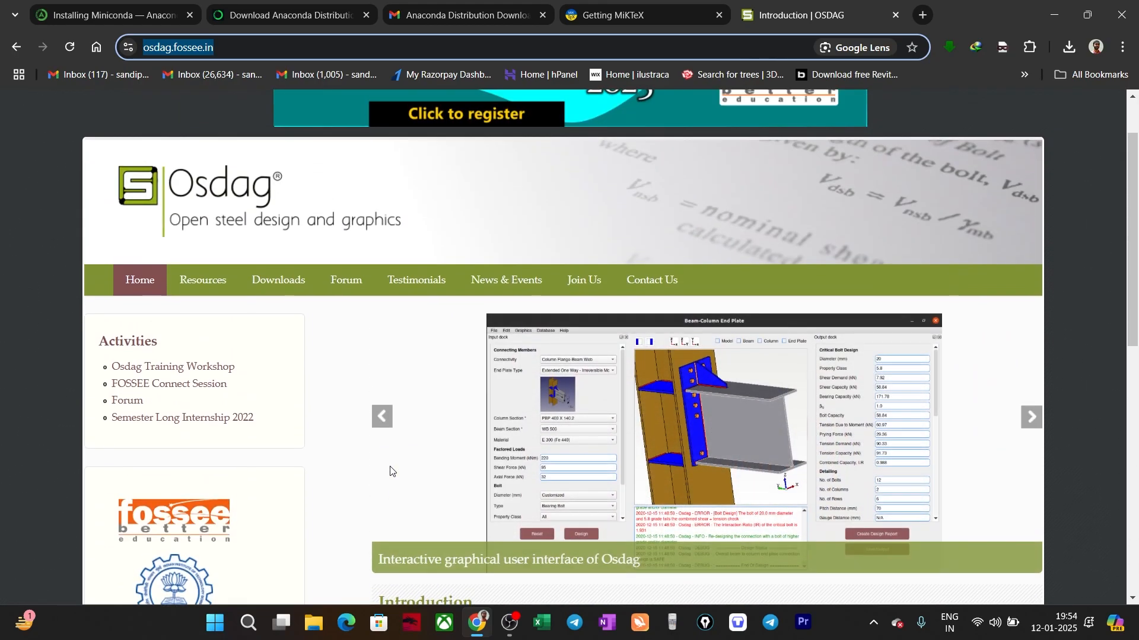
{"action": "left_click", "coordinate": [278, 287]}
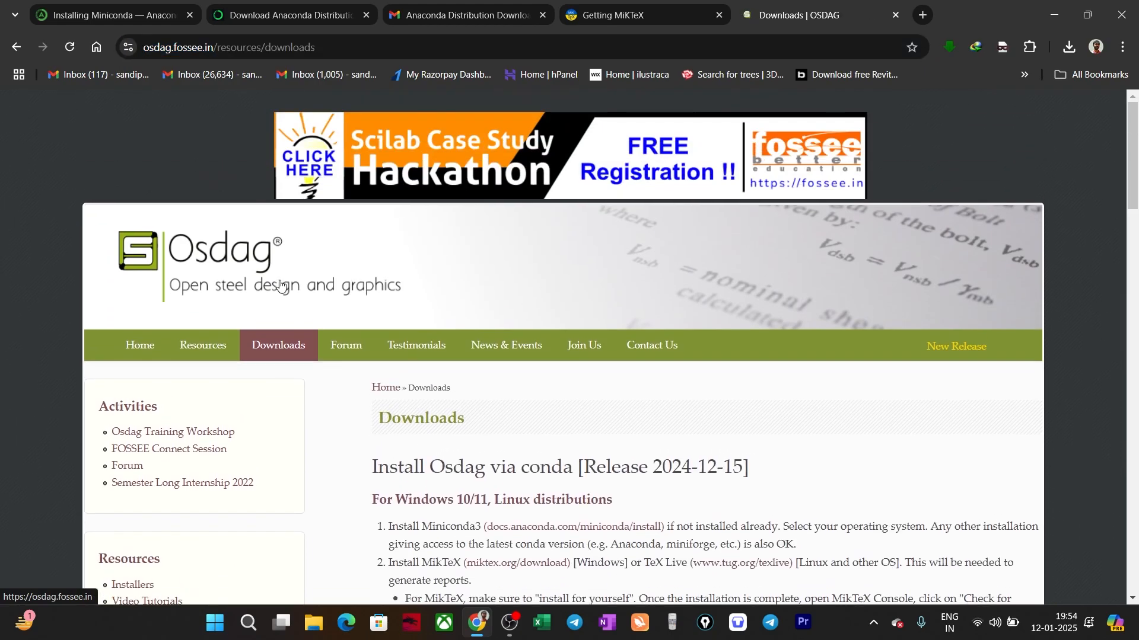
Examine the instructions for installing Osdag via conda, including the Miniconda and MiKTeX prerequisites and the fixes for issues.
{"action": "scroll", "coordinate": [334, 327], "scroll_direction": "down", "scroll_amount": 3}
{"action": "scroll", "coordinate": [344, 299], "scroll_direction": "down", "scroll_amount": 3}
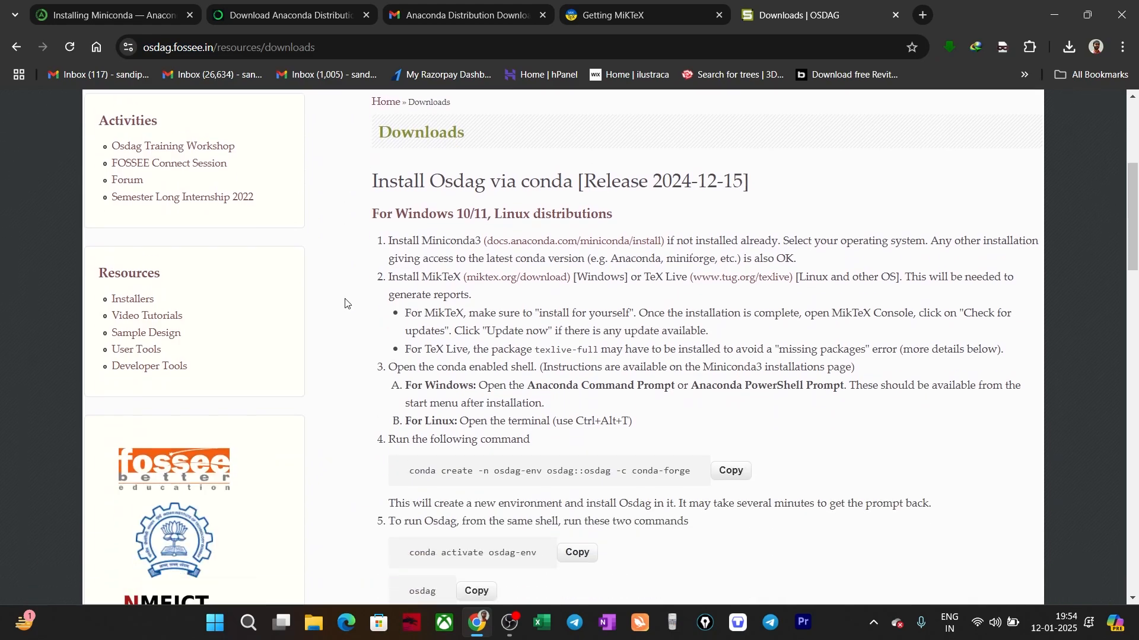
{"action": "scroll", "coordinate": [380, 297], "scroll_direction": "down", "scroll_amount": 3}
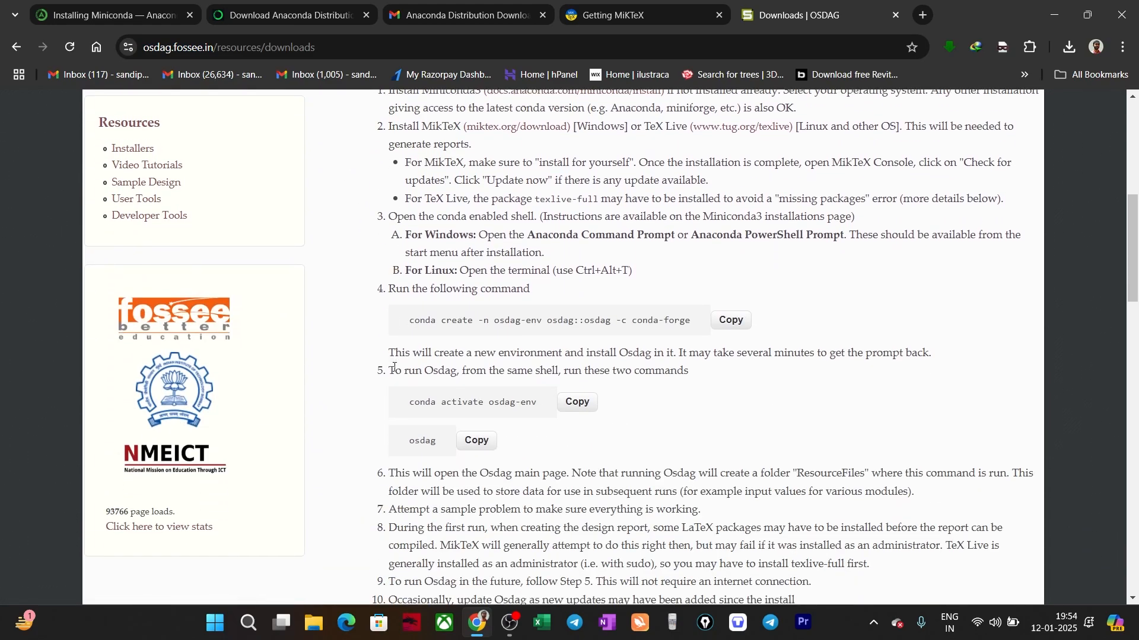
{"action": "scroll", "coordinate": [394, 368], "scroll_direction": "down", "scroll_amount": 2}
{"action": "scroll", "coordinate": [394, 367], "scroll_direction": "down", "scroll_amount": 7}
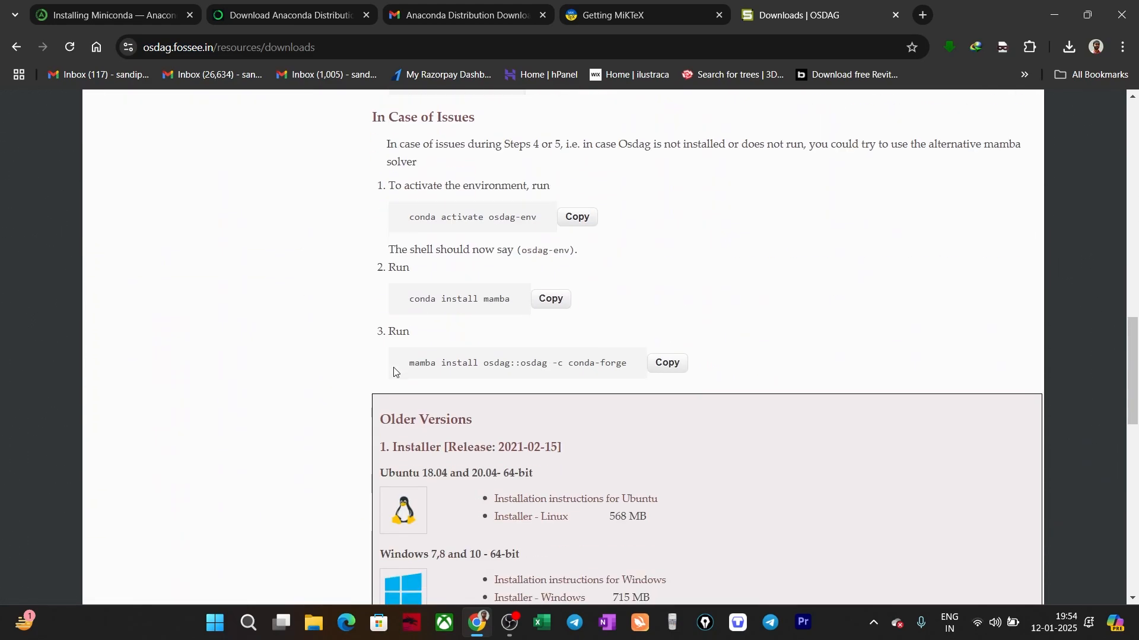
{"action": "scroll", "coordinate": [394, 371], "scroll_direction": "up", "scroll_amount": 12}
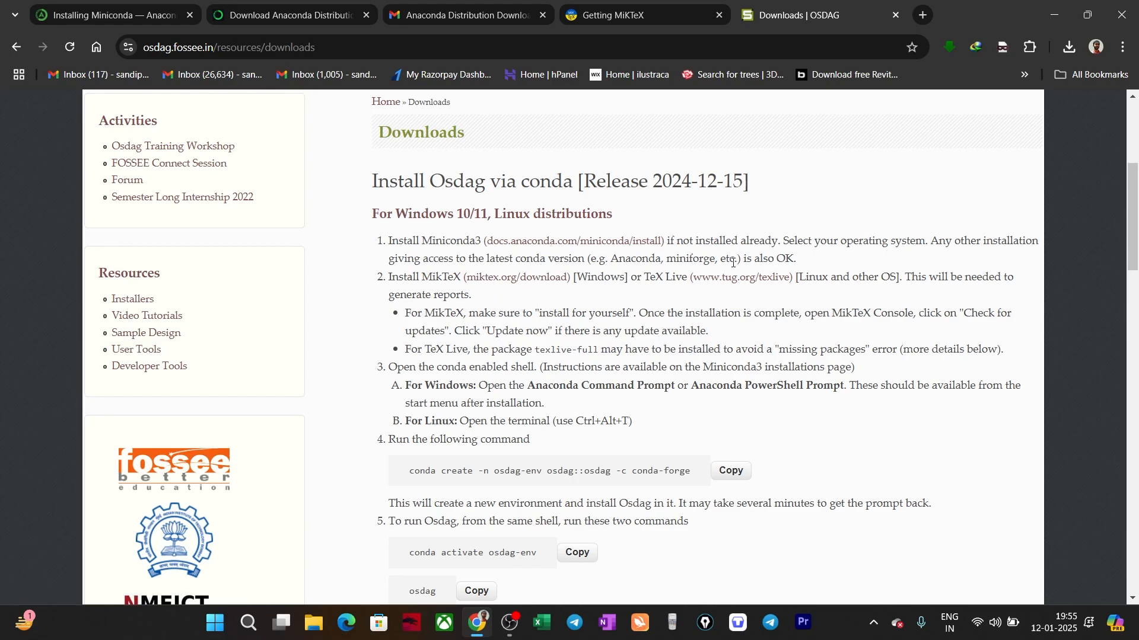
{"action": "left_click_drag", "start_coordinate": [391, 277], "coordinate": [451, 283]}
{"action": "left_click", "coordinate": [452, 289]}
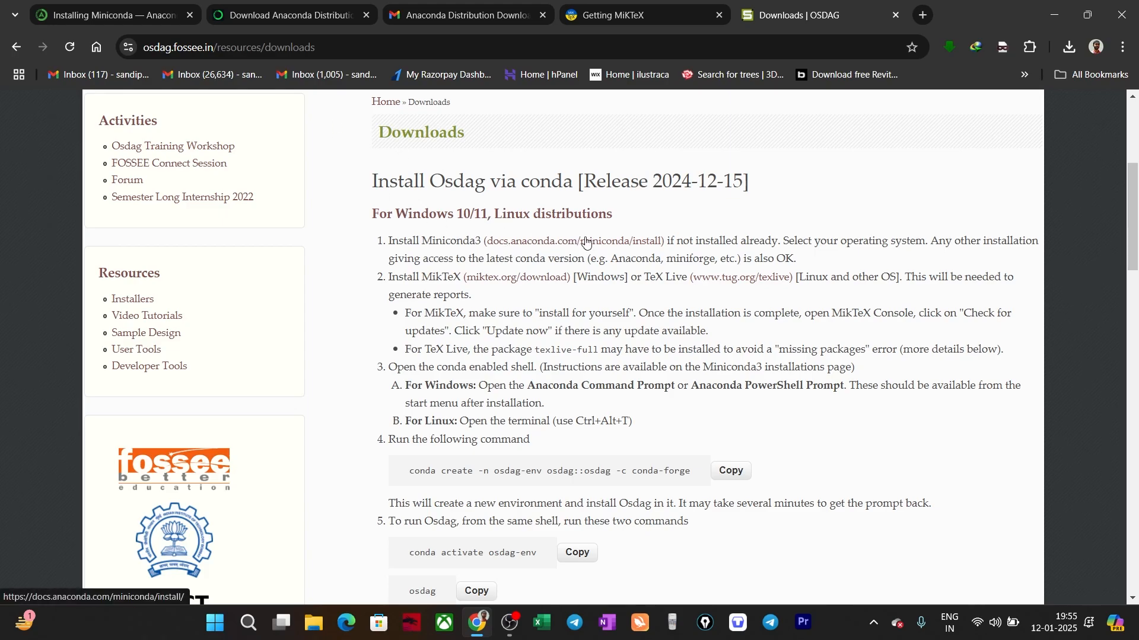
Examine the Windows installation section of the Installing Miniconda documentation for the installer download link.
{"action": "left_click", "coordinate": [83, 9]}
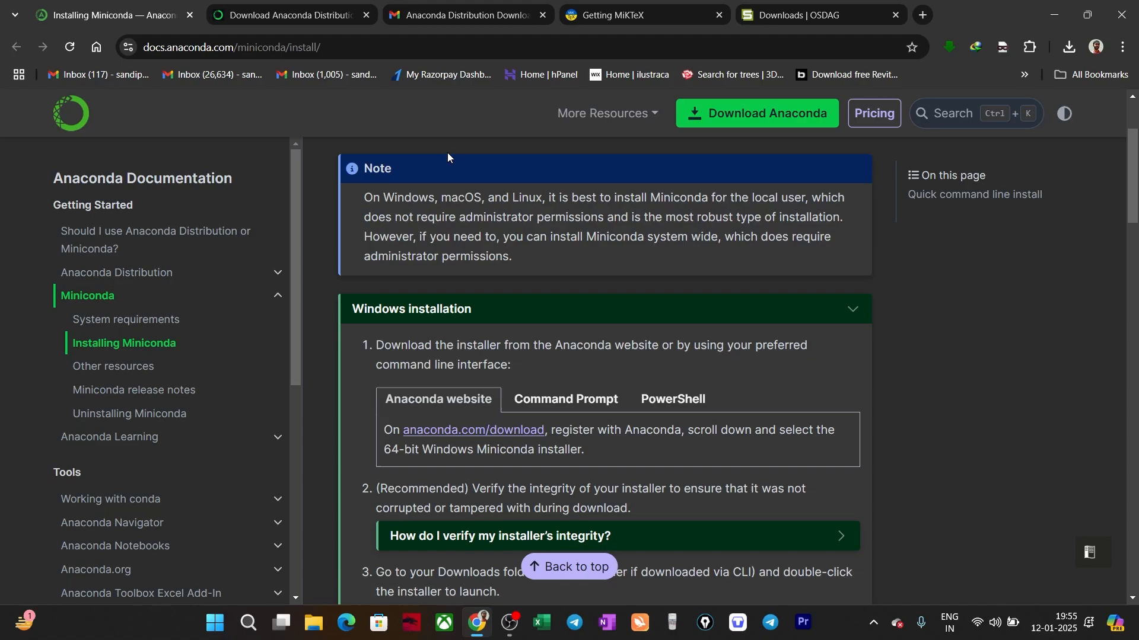
{"action": "scroll", "coordinate": [504, 321], "scroll_direction": "up", "scroll_amount": 3}
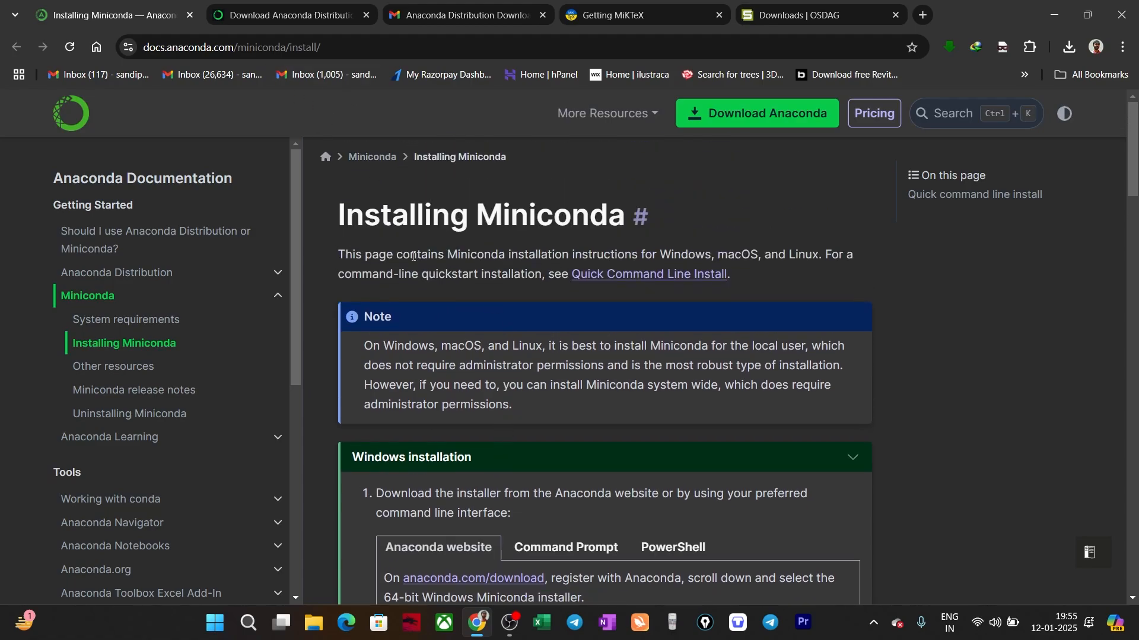
{"action": "scroll", "coordinate": [413, 256], "scroll_direction": "down", "scroll_amount": 3}
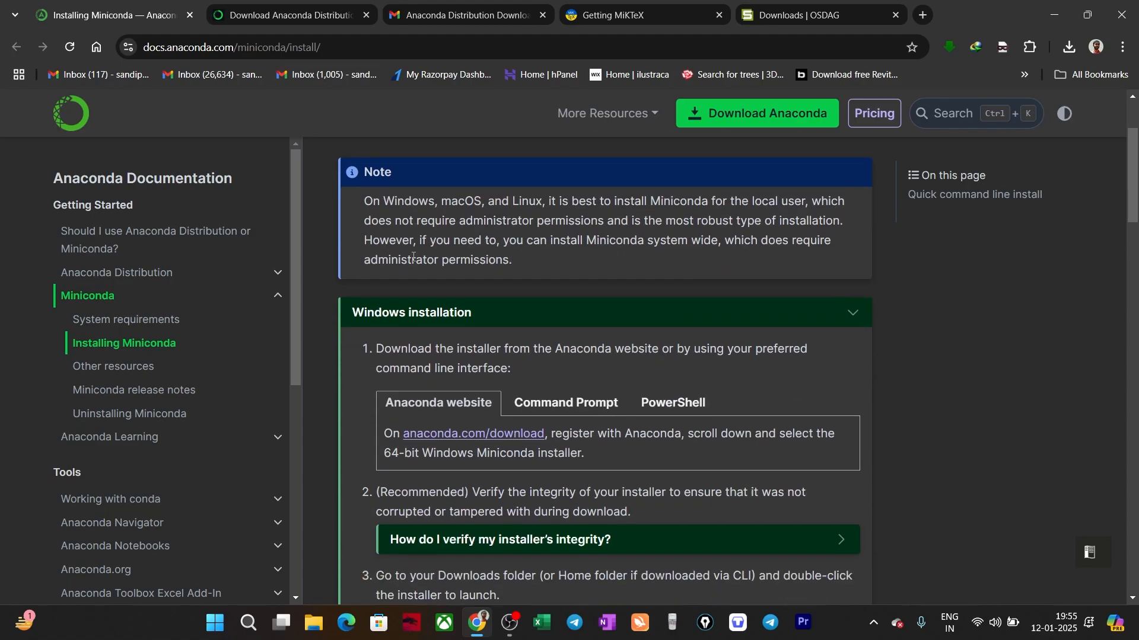
{"action": "left_click", "coordinate": [457, 315]}
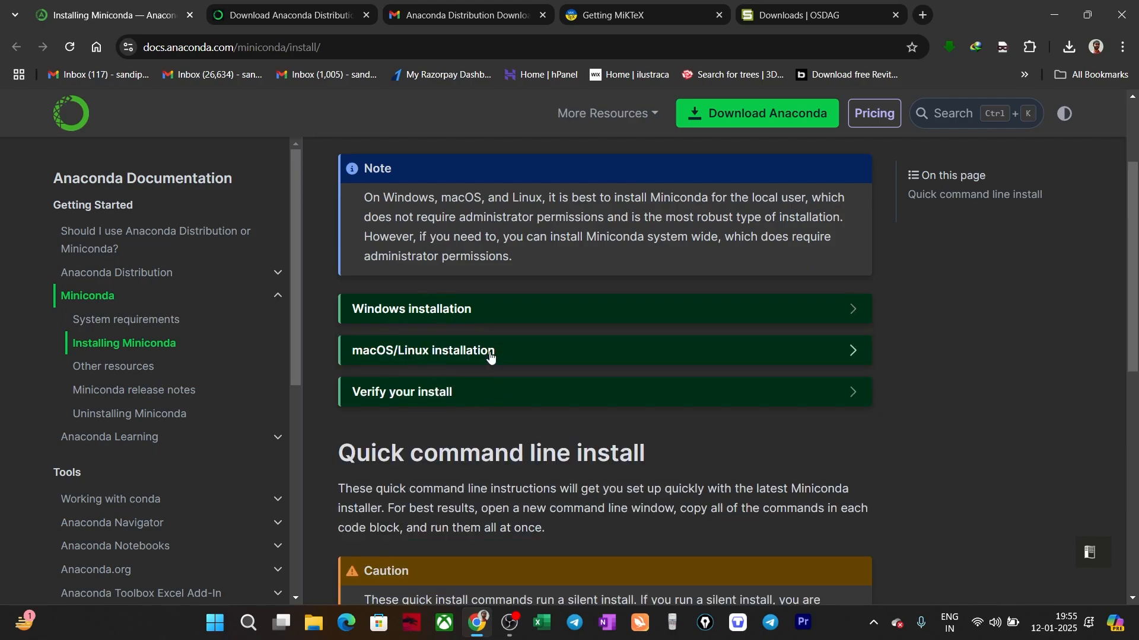
{"action": "left_click", "coordinate": [531, 317]}
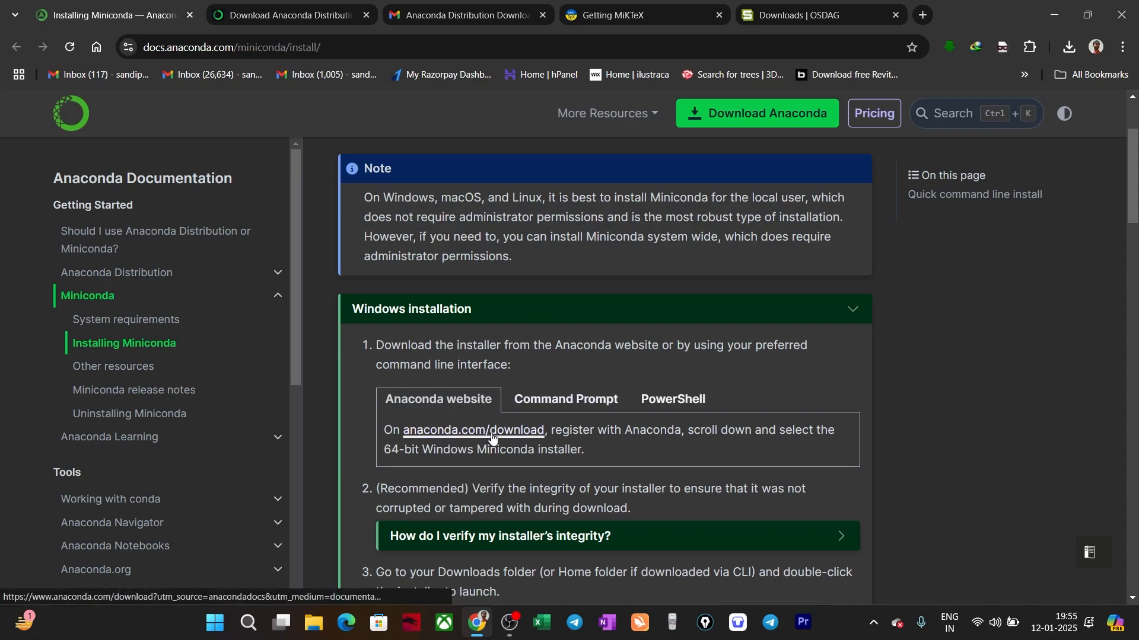
Review the e-mail registration form on the Anaconda Distribution page and the Anaconda message containing the download link.
{"action": "left_click", "coordinate": [261, 19]}
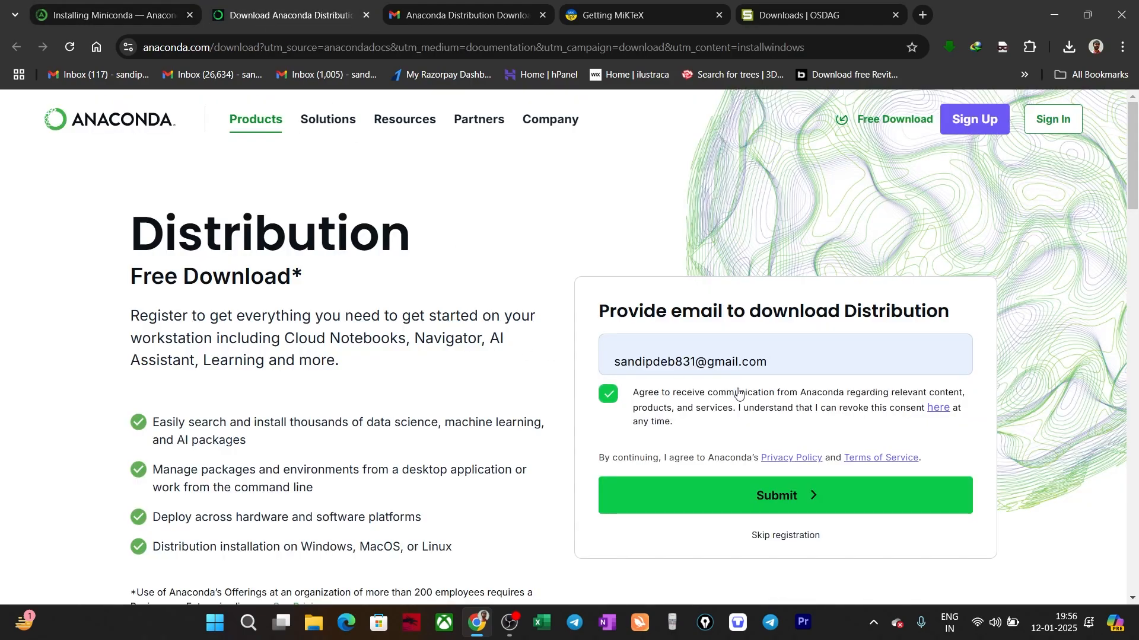
{"action": "left_click_drag", "start_coordinate": [774, 362], "coordinate": [603, 353]}
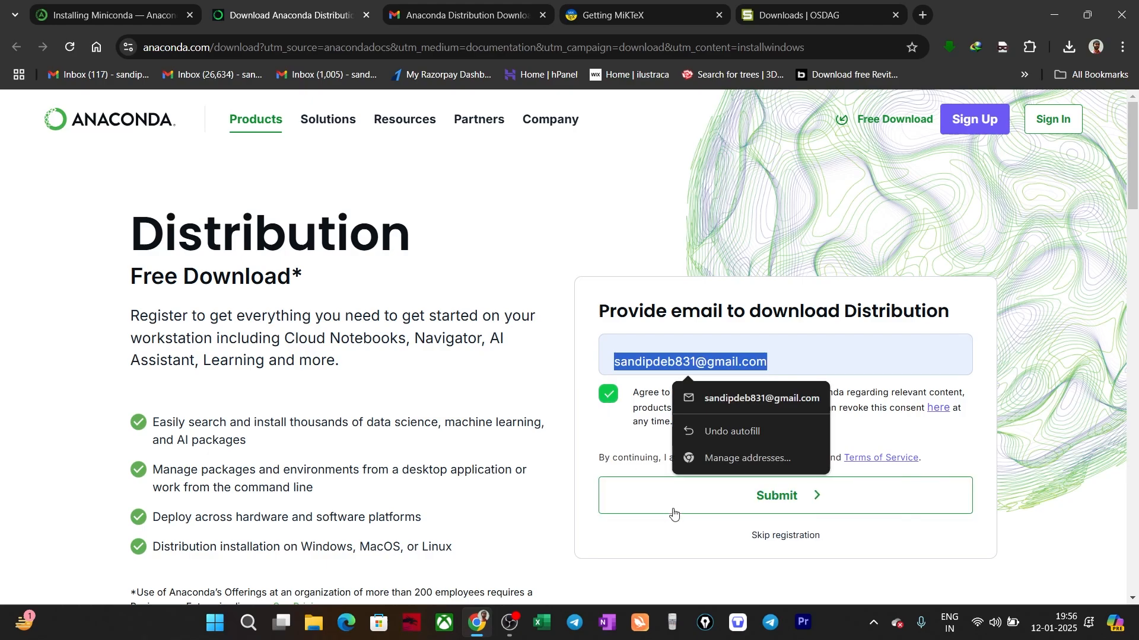
{"action": "left_click", "coordinate": [486, 16]}
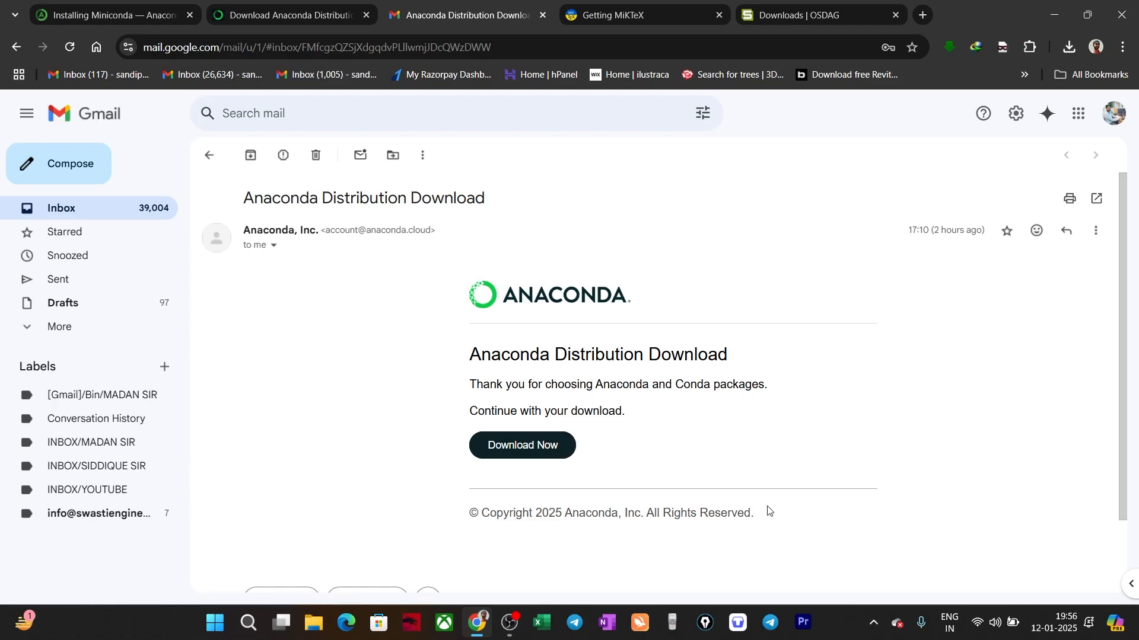
{"action": "scroll", "coordinate": [595, 373], "scroll_direction": "down", "scroll_amount": 1}
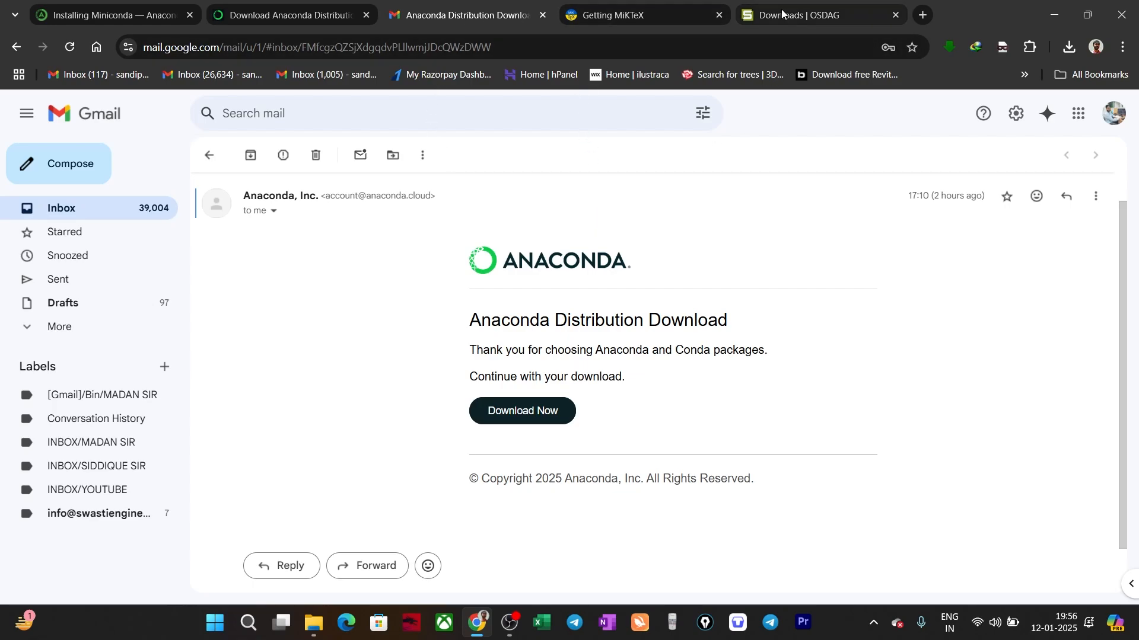
Return to the Osdag instructions, and inspect the Windows installer offered on the MiKTeX download page.
{"action": "left_click", "coordinate": [801, 15]}
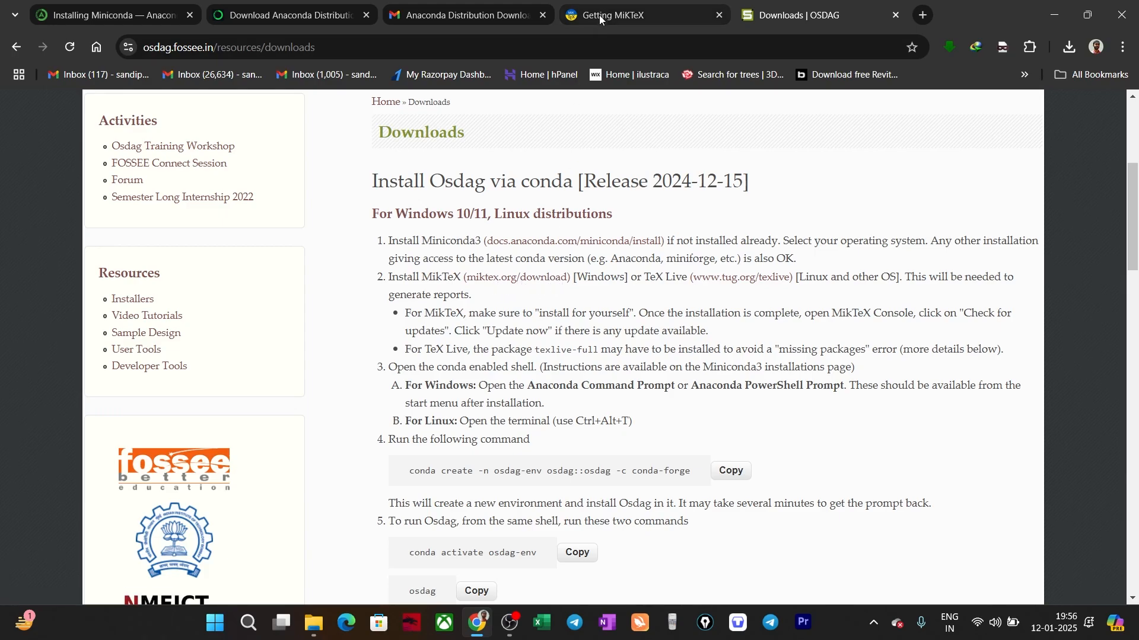
{"action": "left_click", "coordinate": [637, 15]}
{"action": "scroll", "coordinate": [360, 364], "scroll_direction": "down", "scroll_amount": 1}
{"action": "scroll", "coordinate": [359, 363], "scroll_direction": "down", "scroll_amount": 1}
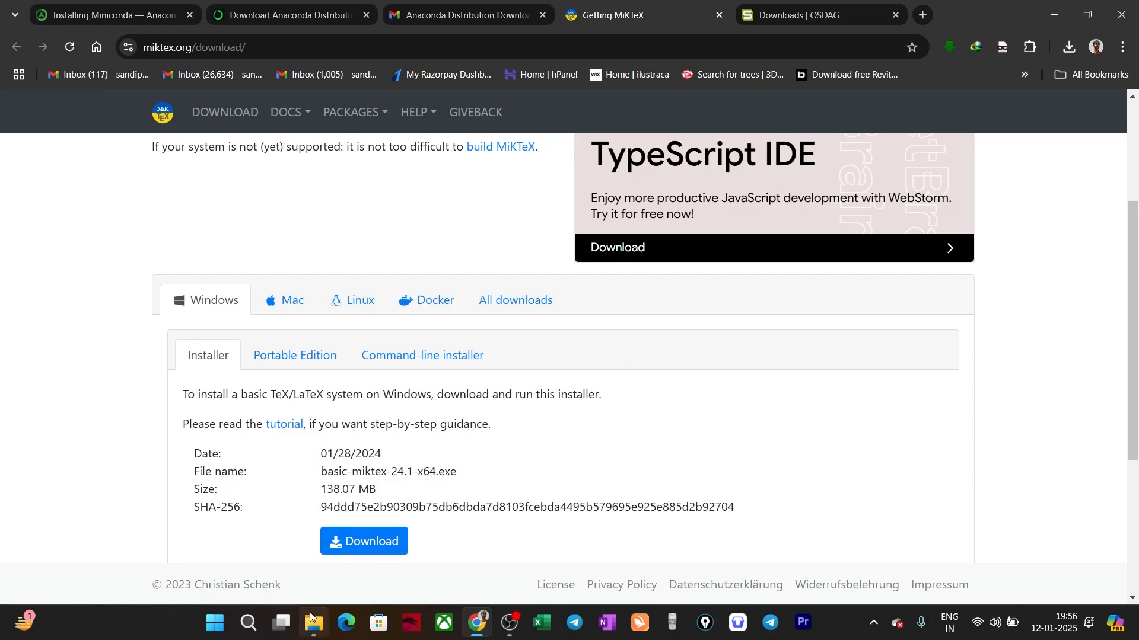
Switch to File Explorer's Programs folder and run Anaconda3-2024.10-1-Windows-x86_64.exe as administrator.
{"action": "mouse_move", "coordinate": [315, 624]}
{"action": "left_click", "coordinate": [382, 580]}
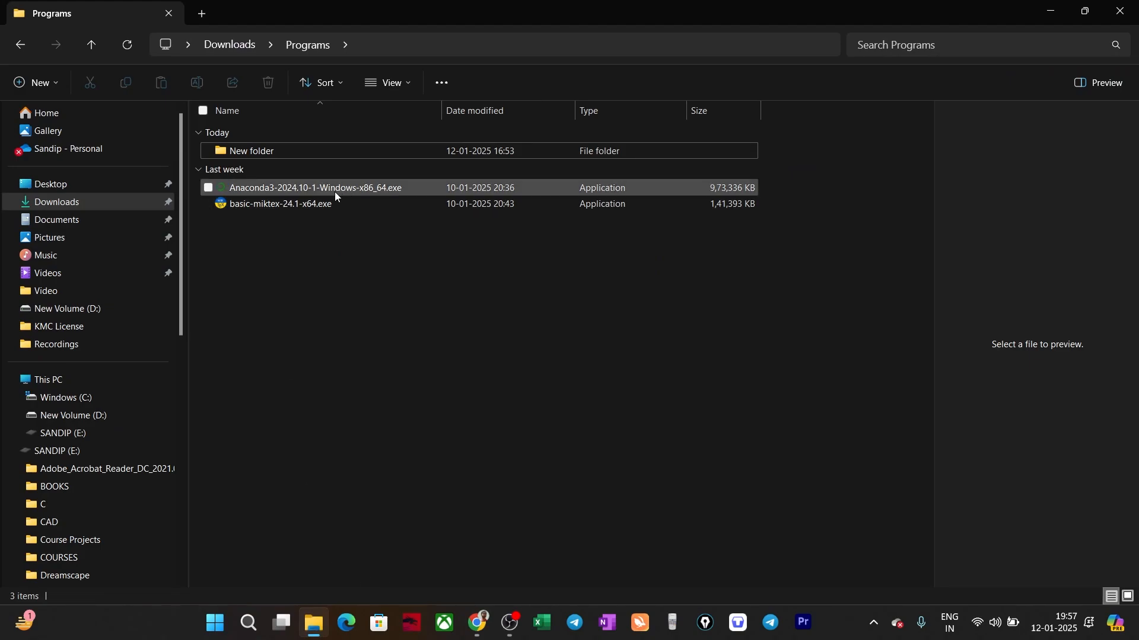
{"action": "right_click", "coordinate": [310, 188]}
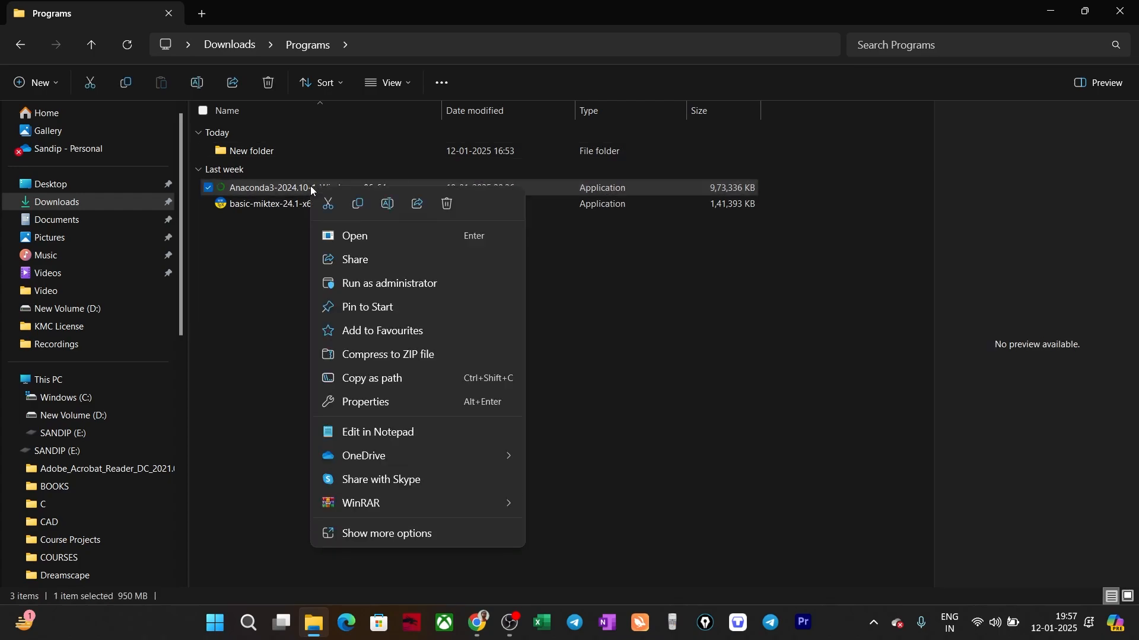
{"action": "left_click", "coordinate": [371, 286]}
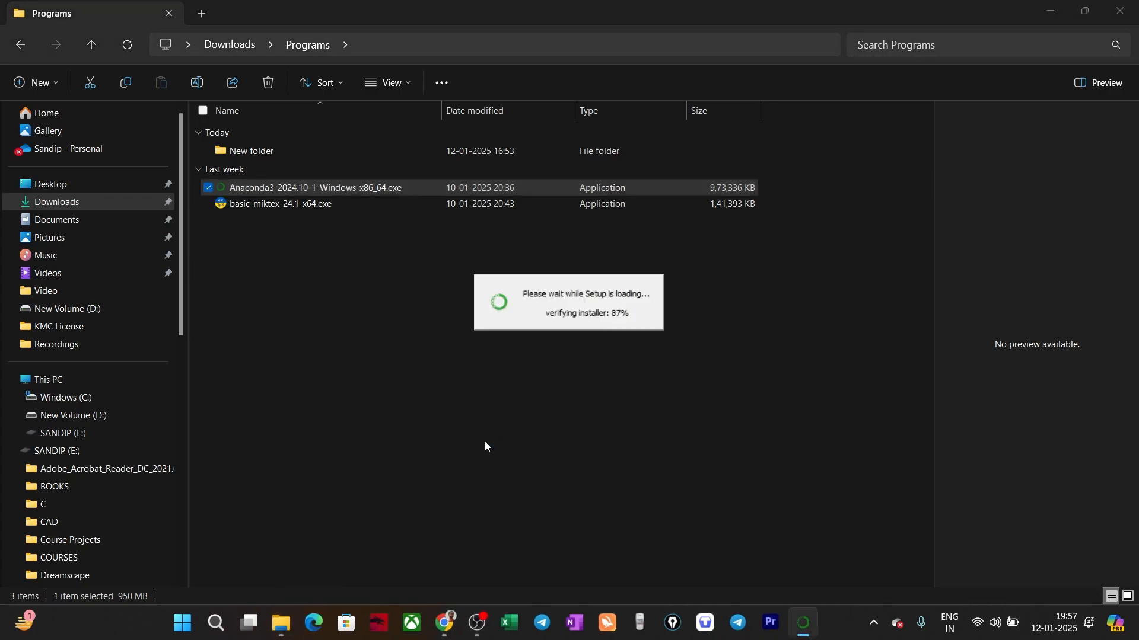
Pass the setup welcome page, accept the Anaconda3 license agreement and proceed with the All Users installation type.
{"action": "left_click", "coordinate": [649, 427]}
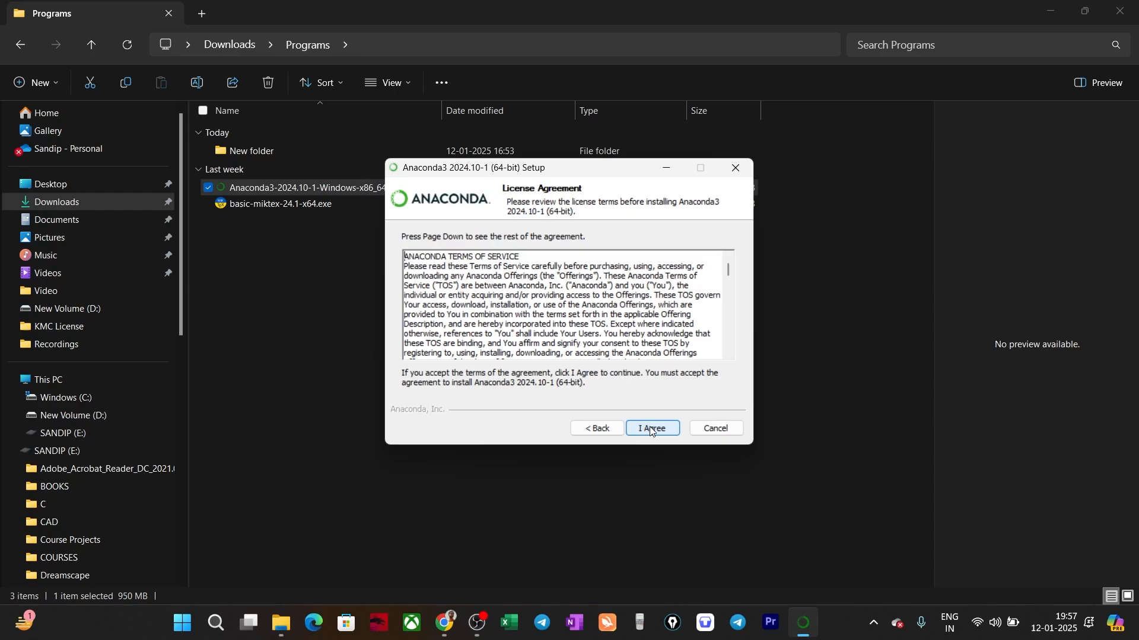
{"action": "left_click", "coordinate": [650, 427]}
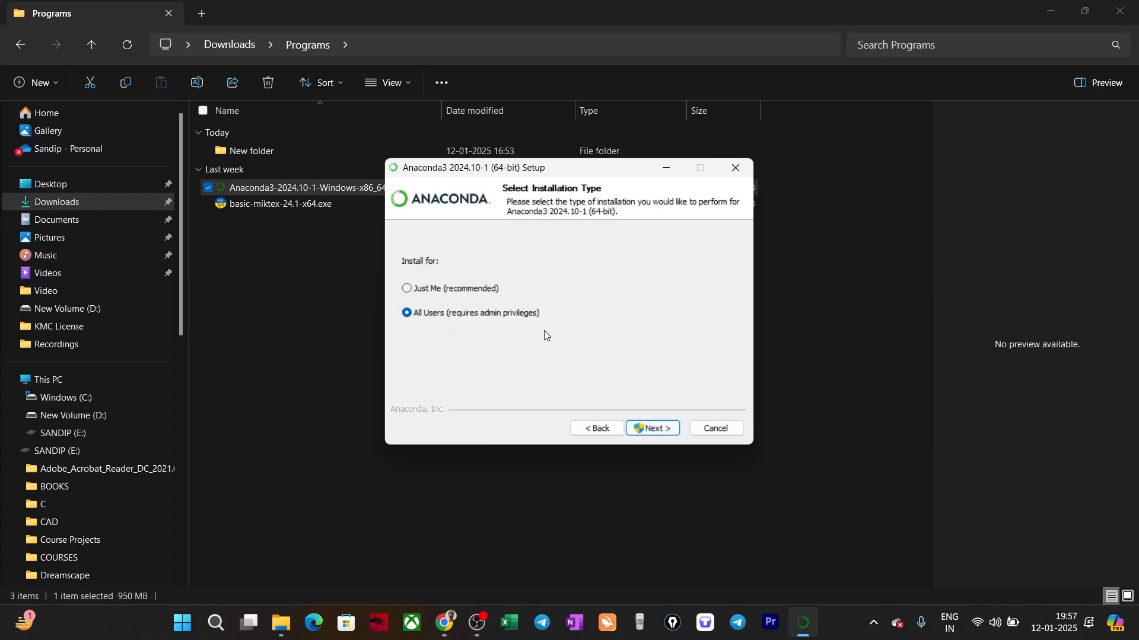
{"action": "left_click", "coordinate": [655, 428]}
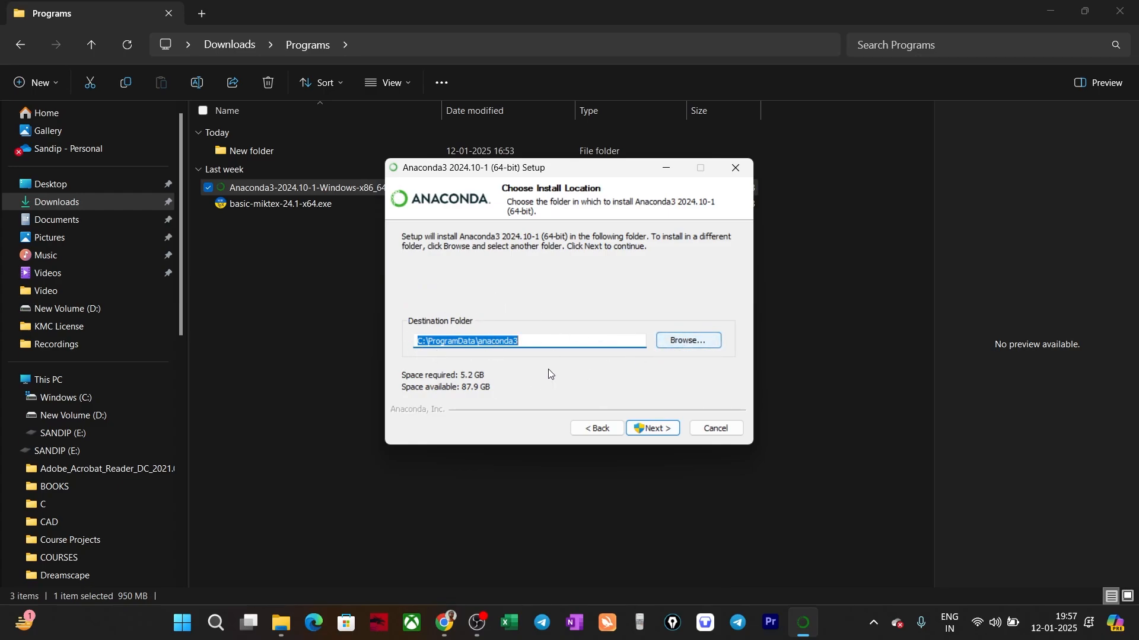
Keep the destination folder C:\ProgramData\anaconda3 and start the installation with shortcuts and Anaconda3 registered as the system Python 3.12.
{"action": "left_click", "coordinate": [522, 337]}
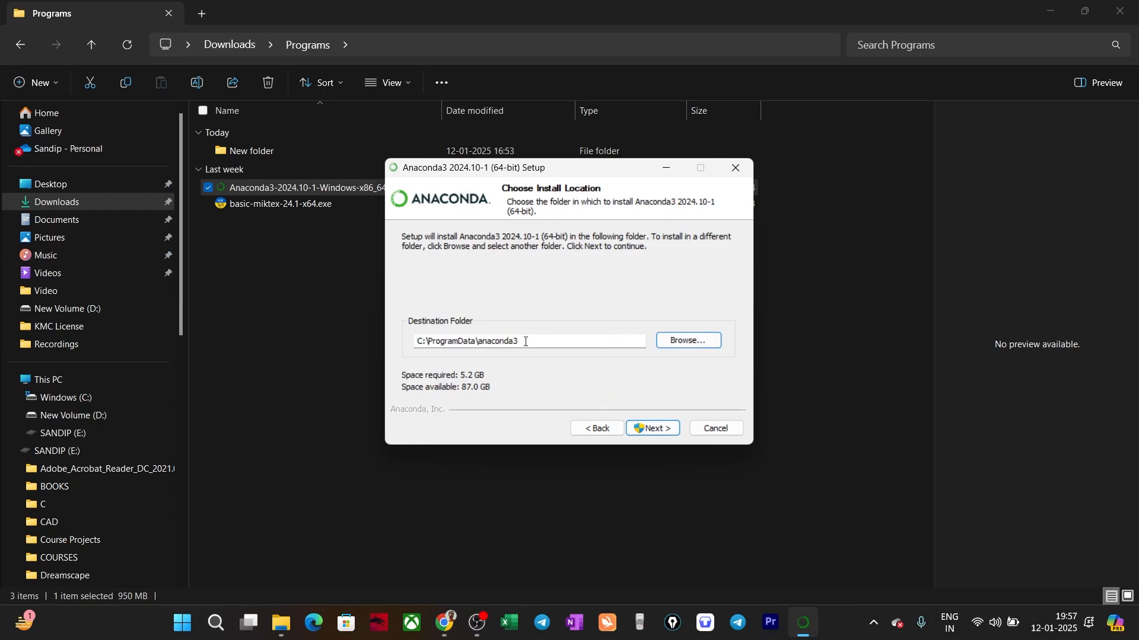
{"action": "left_click", "coordinate": [526, 341]}
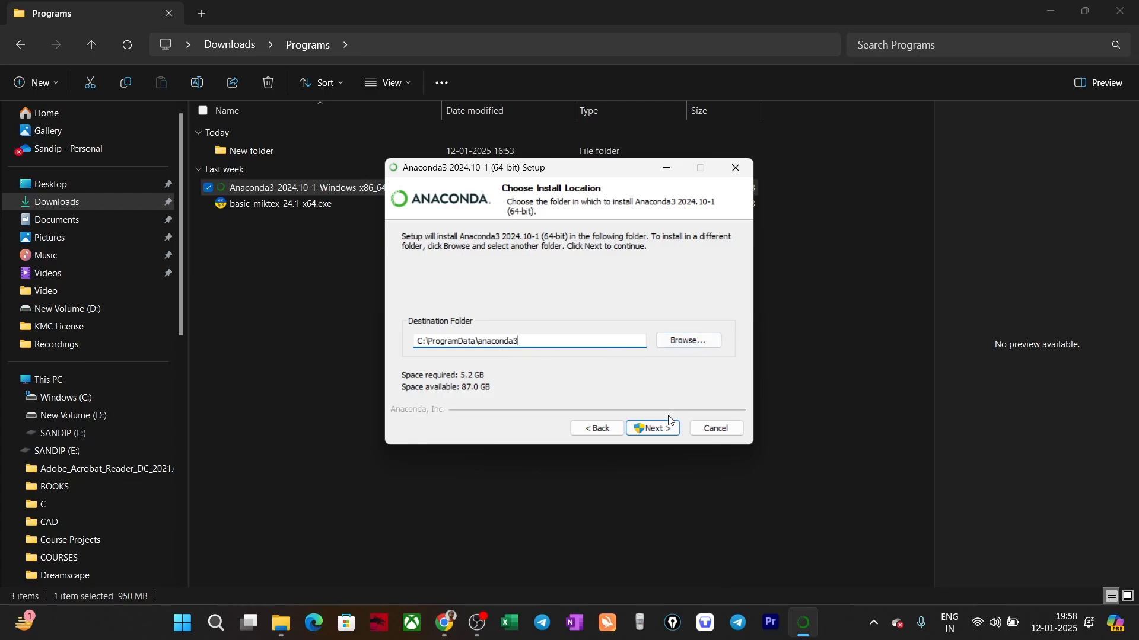
{"action": "left_click", "coordinate": [661, 433]}
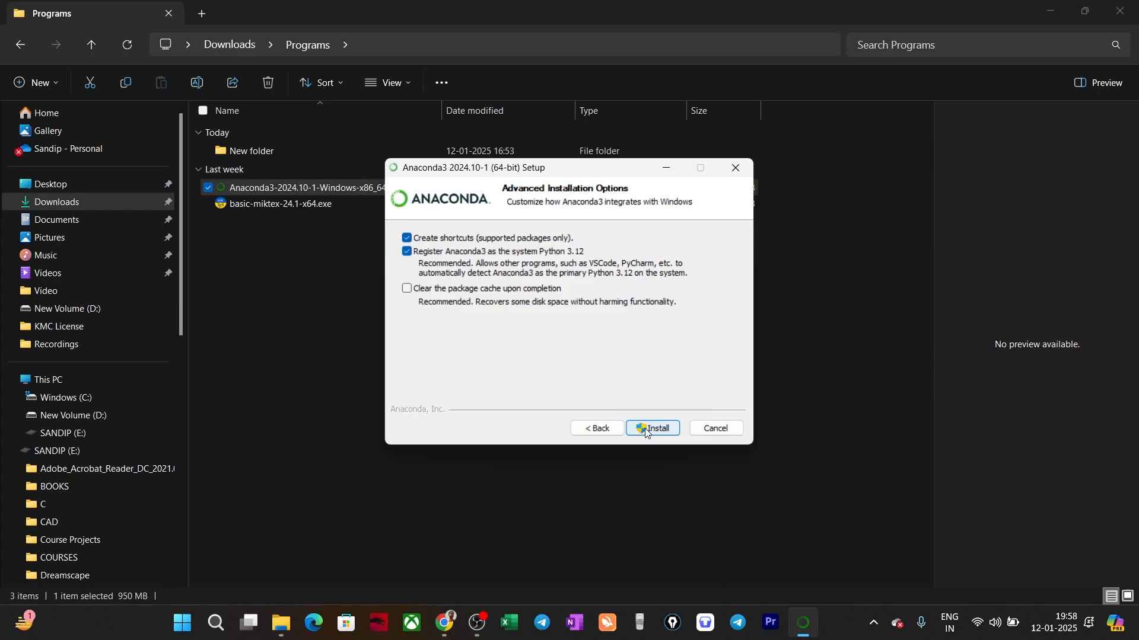
{"action": "left_click", "coordinate": [646, 428]}
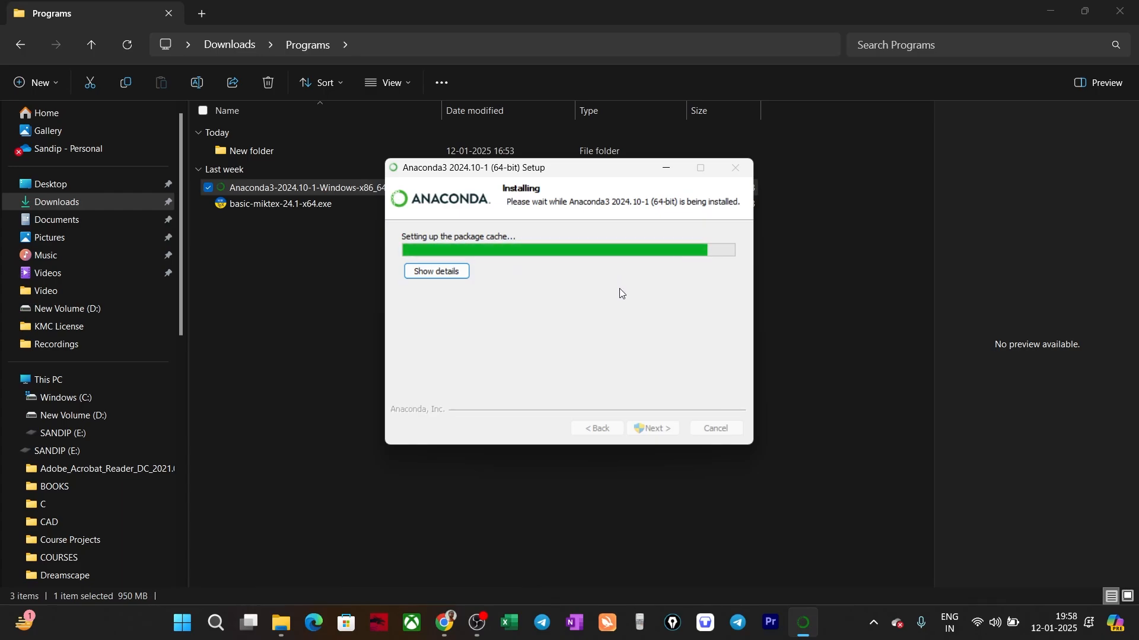
Proceed through the final Anaconda3 setup pages and finish the installation wizard.
{"action": "left_click", "coordinate": [656, 523]}
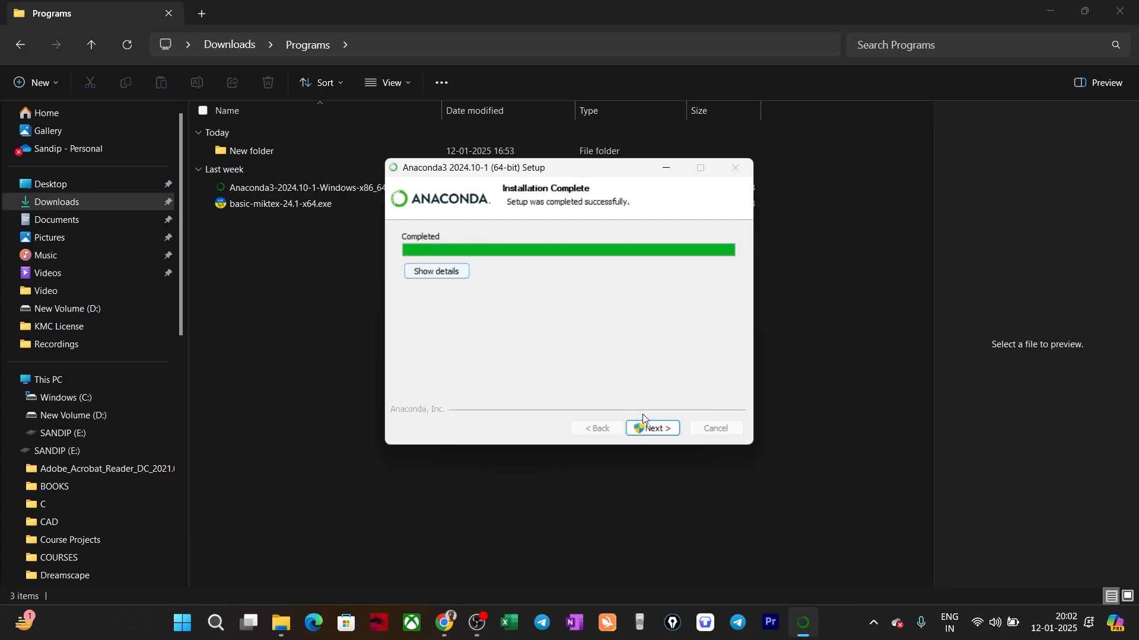
{"action": "left_click", "coordinate": [659, 430]}
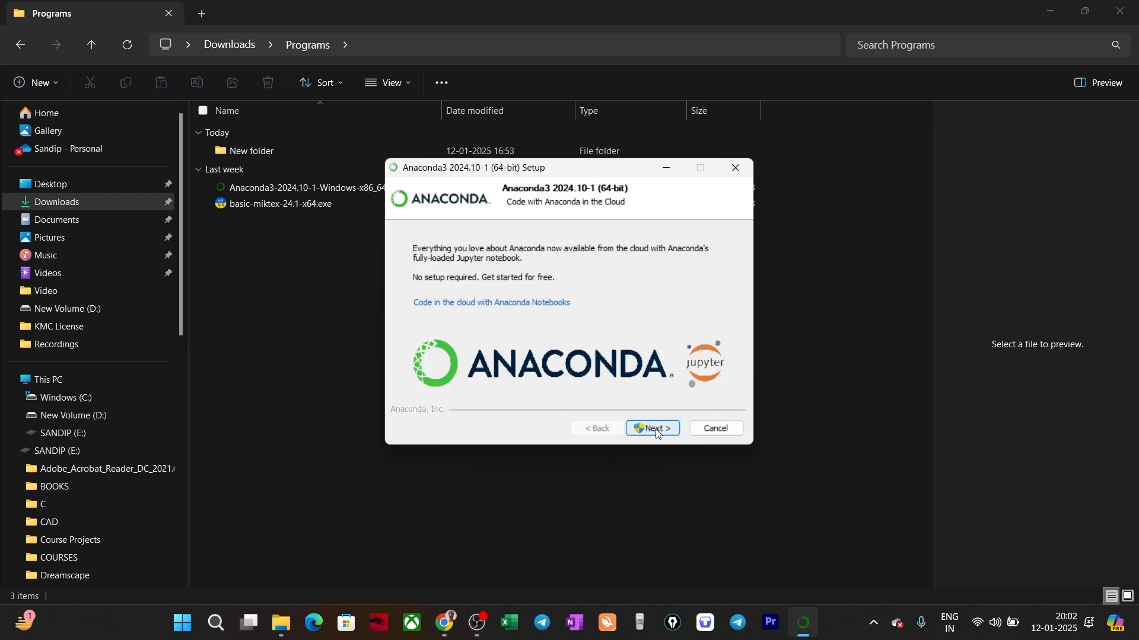
{"action": "left_click", "coordinate": [657, 431]}
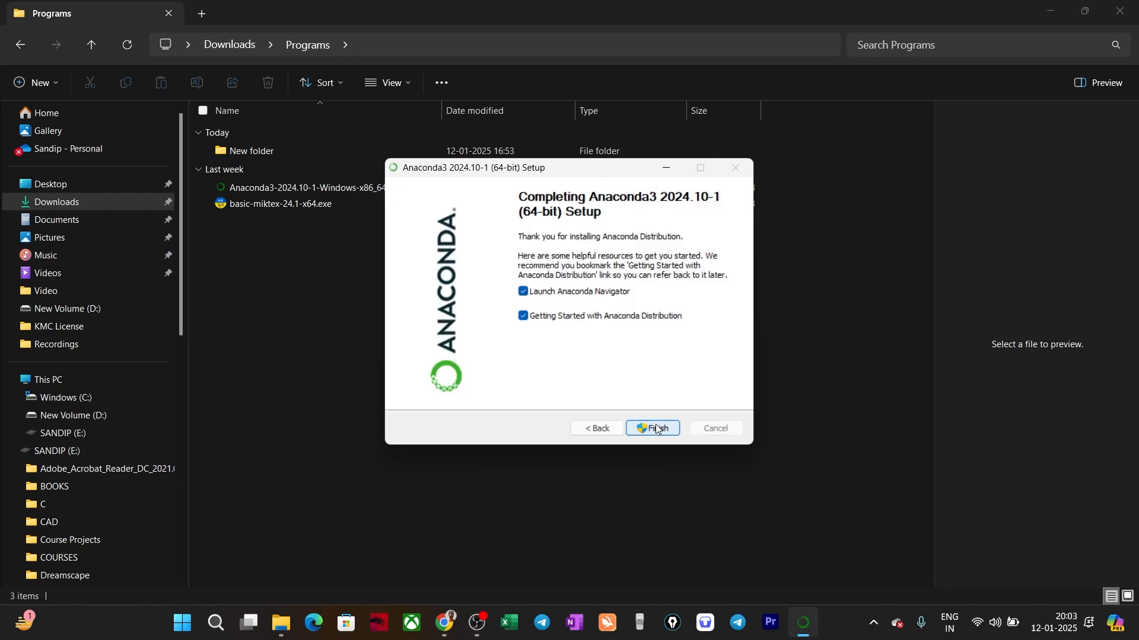
{"action": "left_click", "coordinate": [616, 294]}
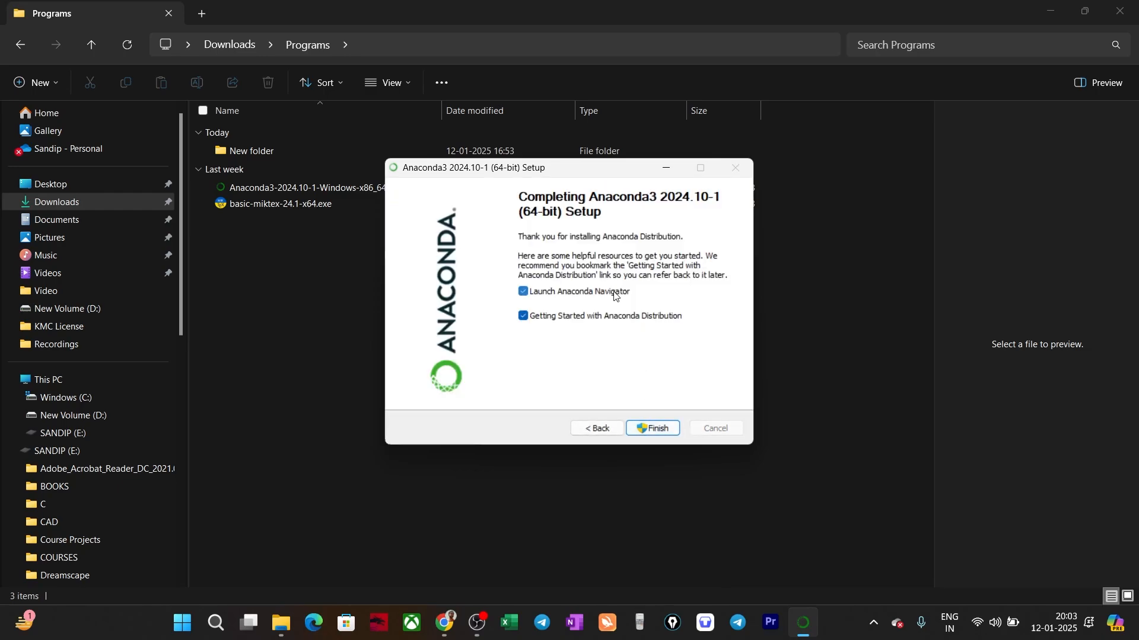
{"action": "left_click", "coordinate": [619, 322]}
{"action": "left_click", "coordinate": [657, 428]}
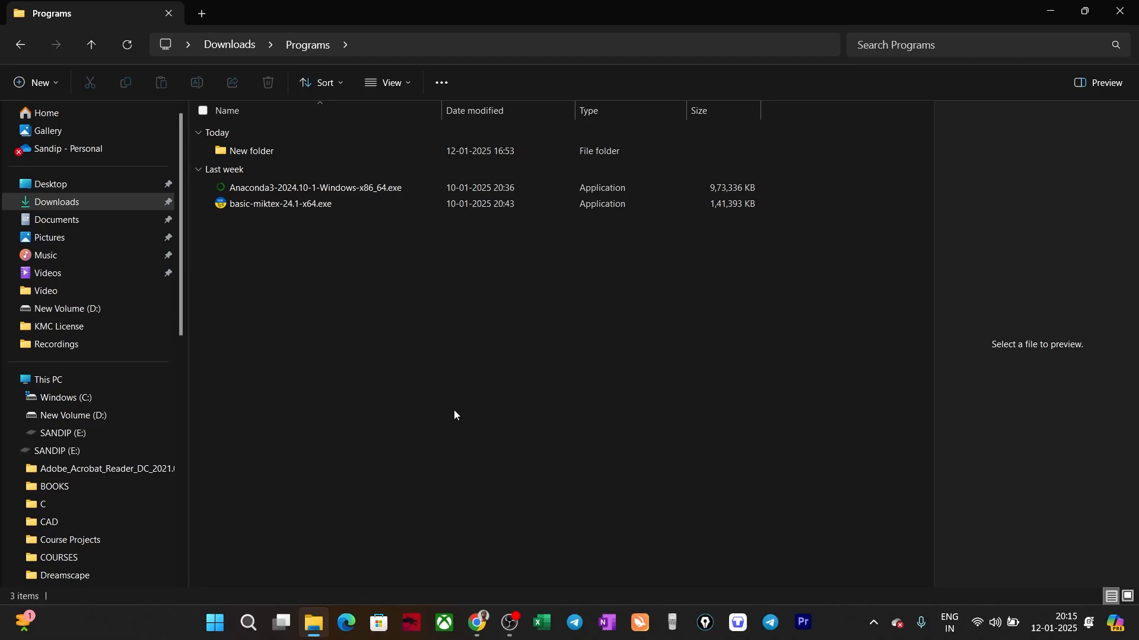
Run basic-miktex-24.1-x64.exe as administrator, accept the MiKTeX copying conditions and proceed to the installation scope.
{"action": "right_click", "coordinate": [275, 205]}
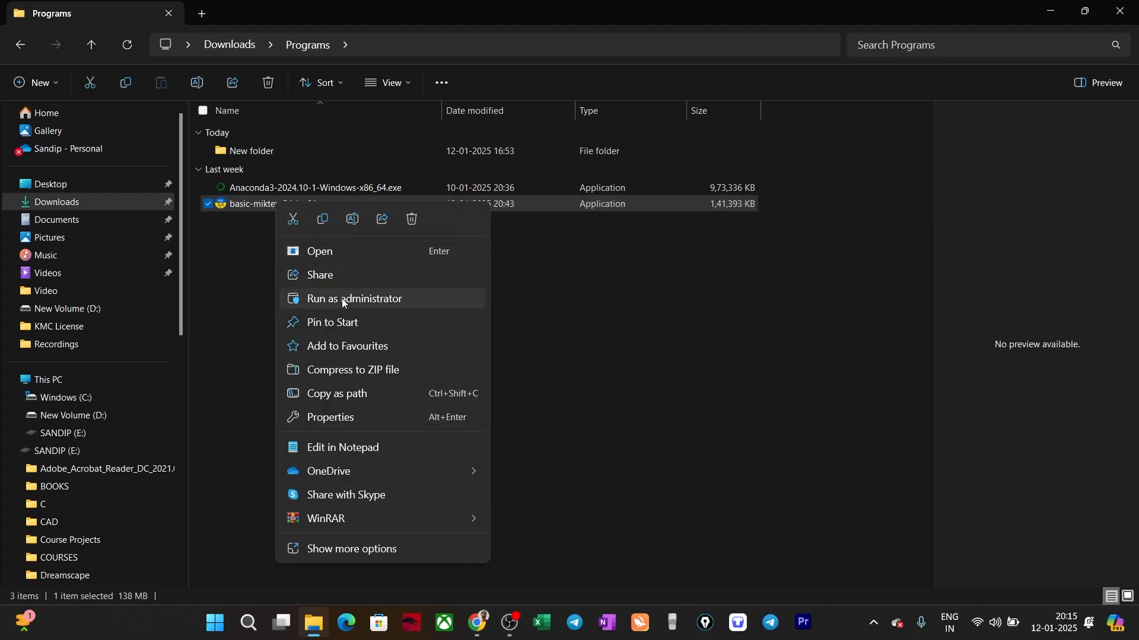
{"action": "left_click", "coordinate": [344, 302]}
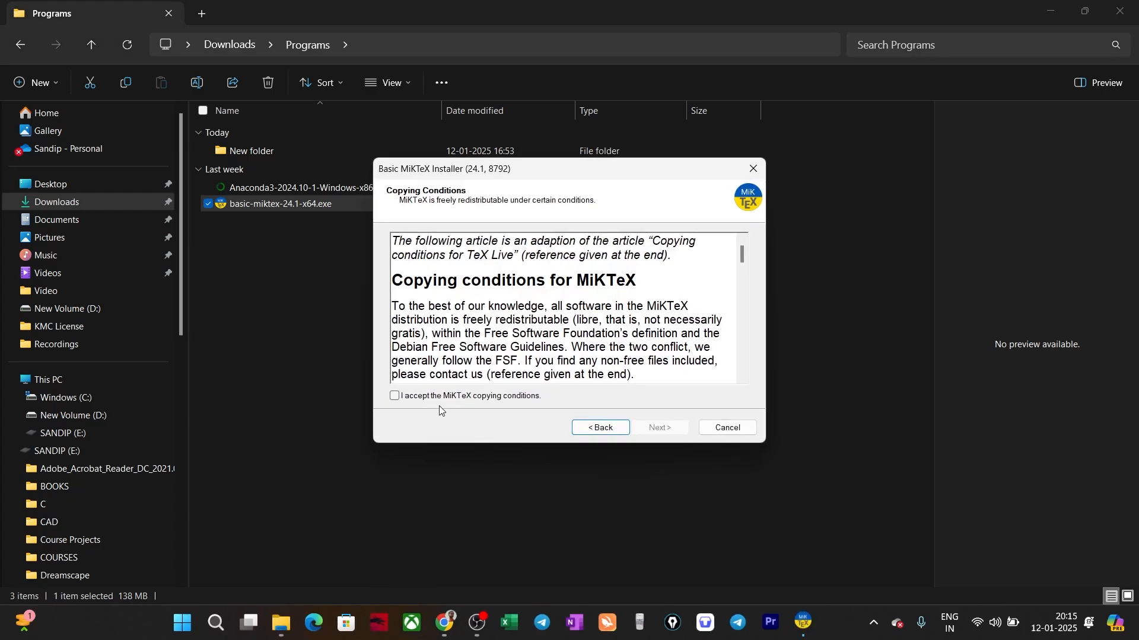
{"action": "left_click", "coordinate": [416, 399]}
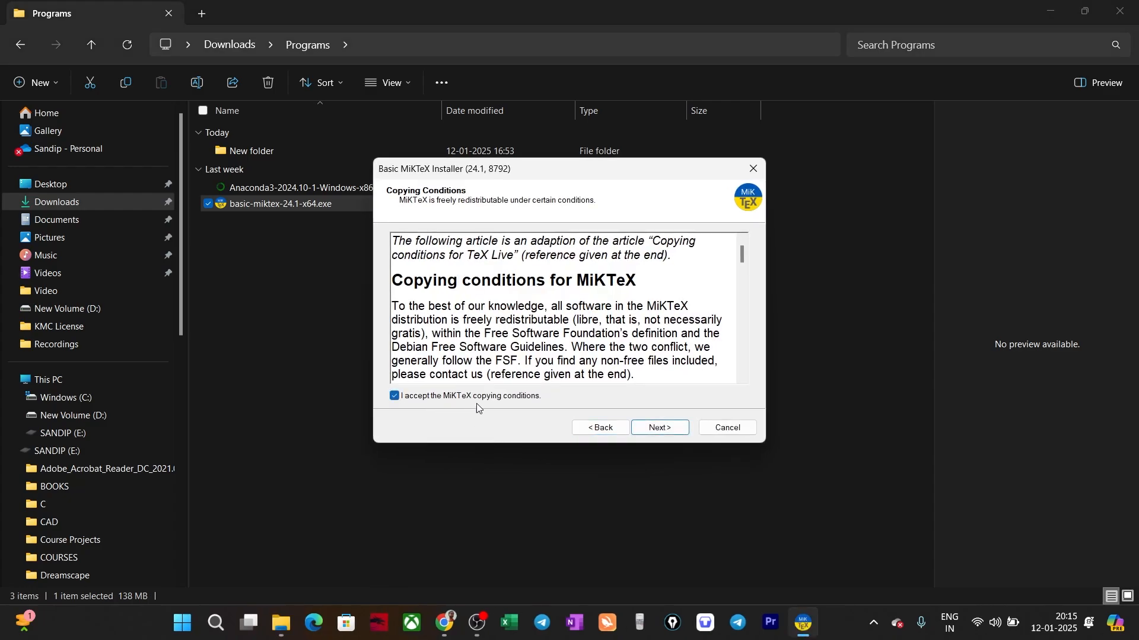
{"action": "left_click", "coordinate": [657, 428]}
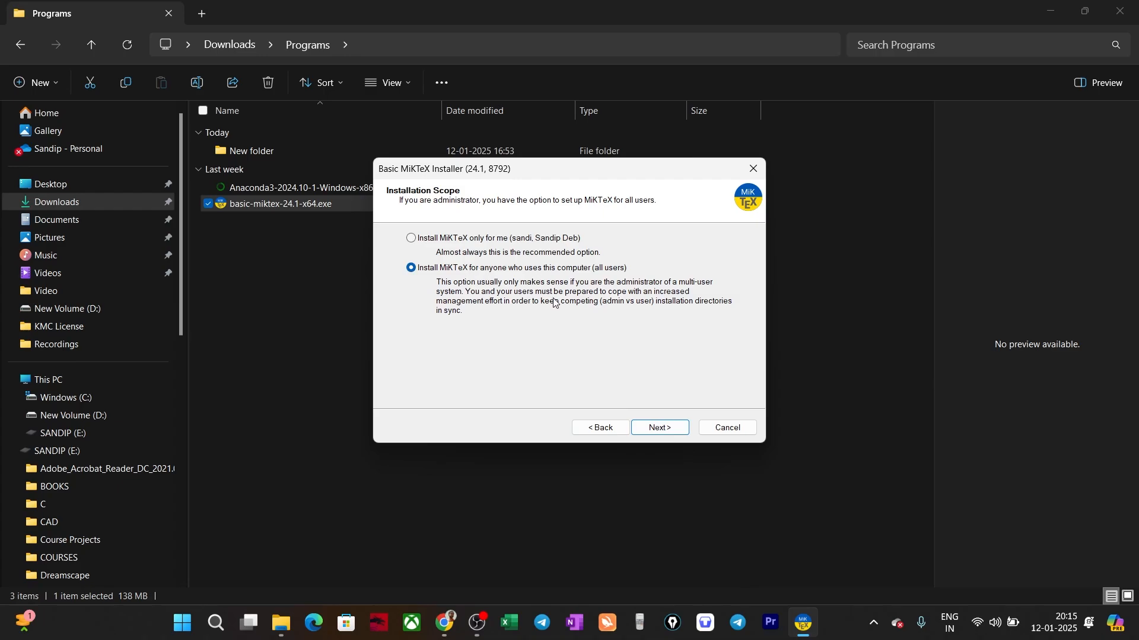
Consult the Osdag download instructions, and continue the MiKTeX setup for all users with installation directory C:\Program Files\MiKTeX.
{"action": "left_click", "coordinate": [441, 628]}
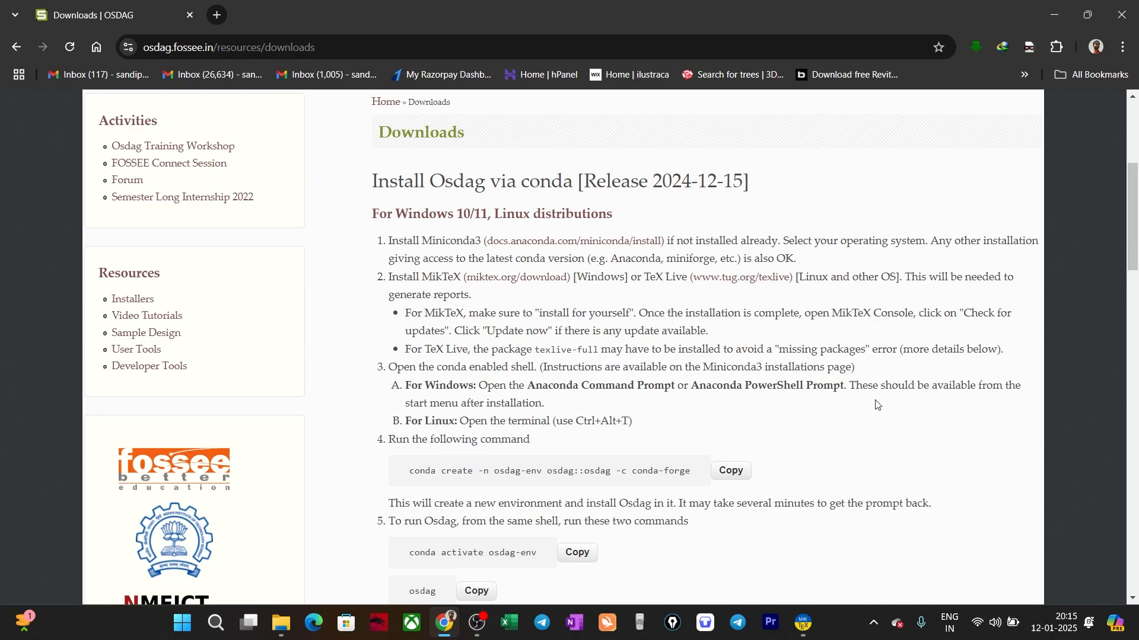
{"action": "left_click", "coordinate": [1053, 14]}
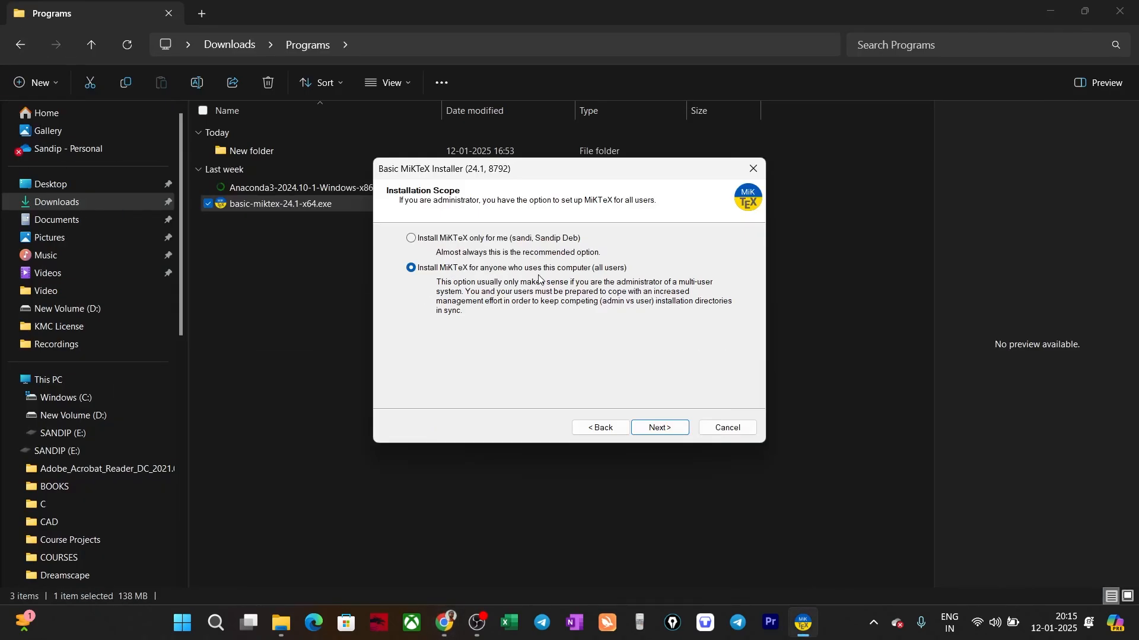
{"action": "left_click", "coordinate": [672, 436]}
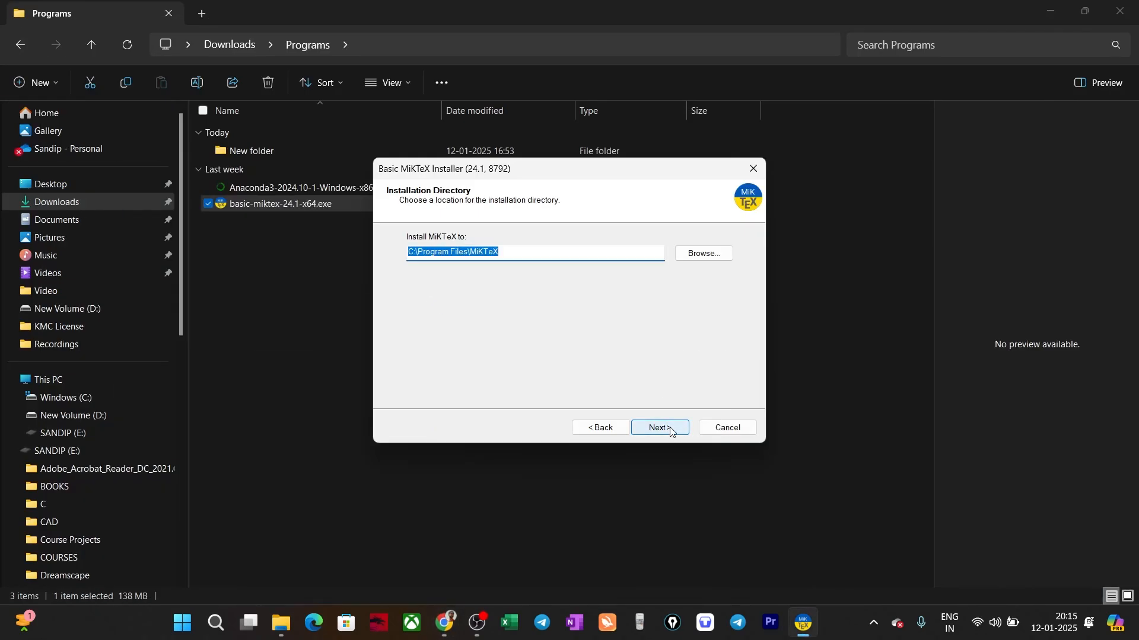
{"action": "left_click", "coordinate": [525, 253]}
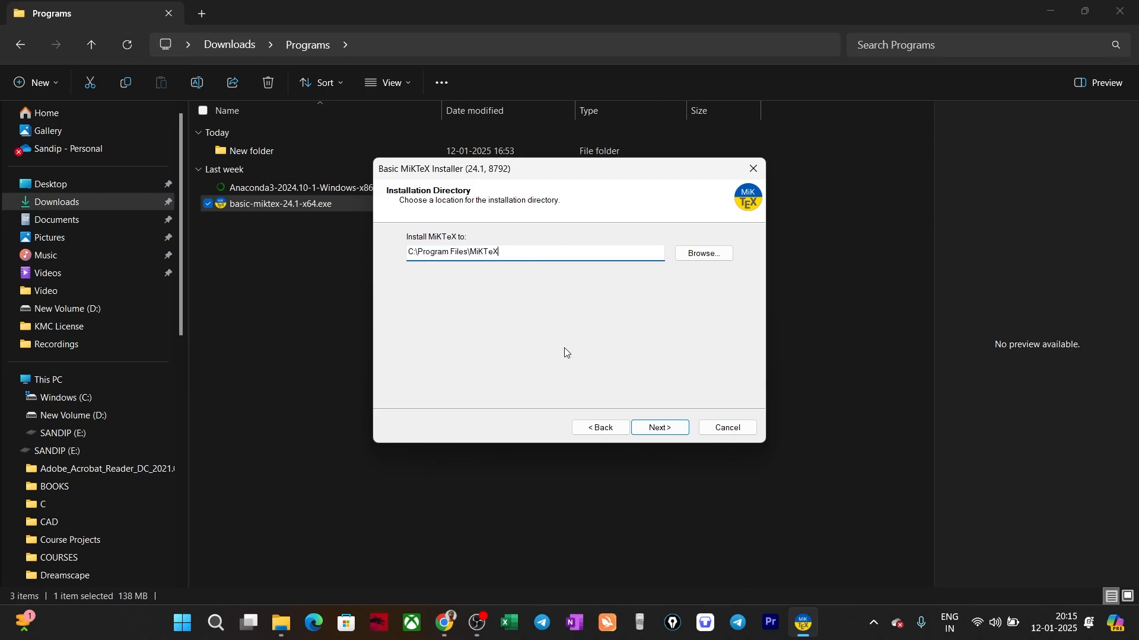
{"action": "left_click", "coordinate": [656, 432]}
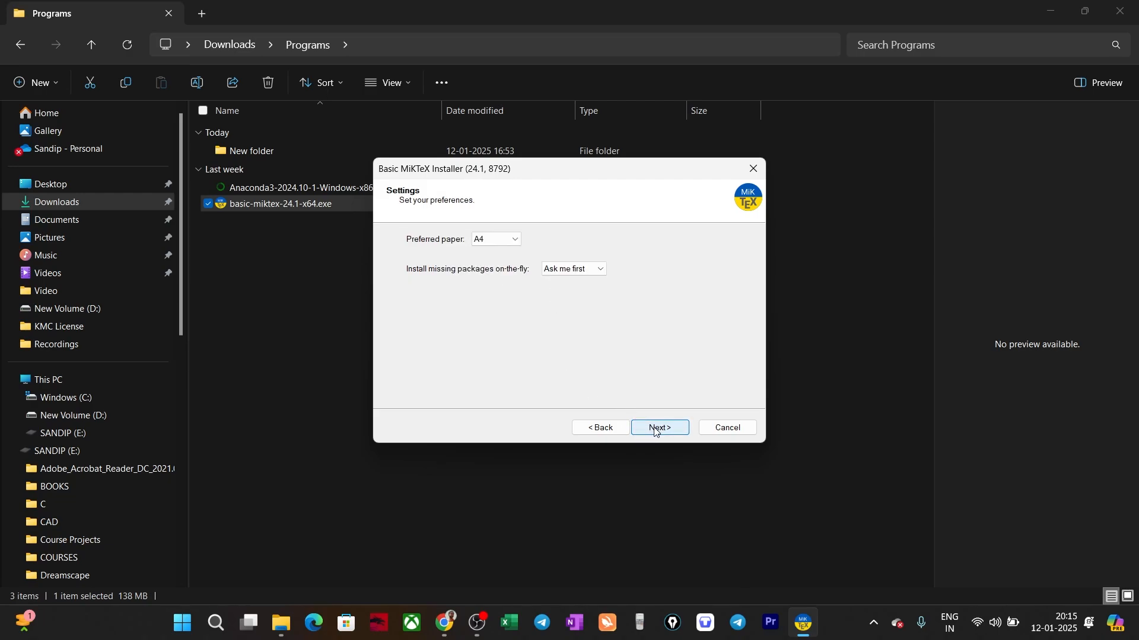
Keep A4 as preferred paper and Ask me first for installing missing packages, and start the MiKTeX installation.
{"action": "left_click", "coordinate": [490, 240]}
{"action": "left_click", "coordinate": [490, 252]}
{"action": "left_click", "coordinate": [570, 271]}
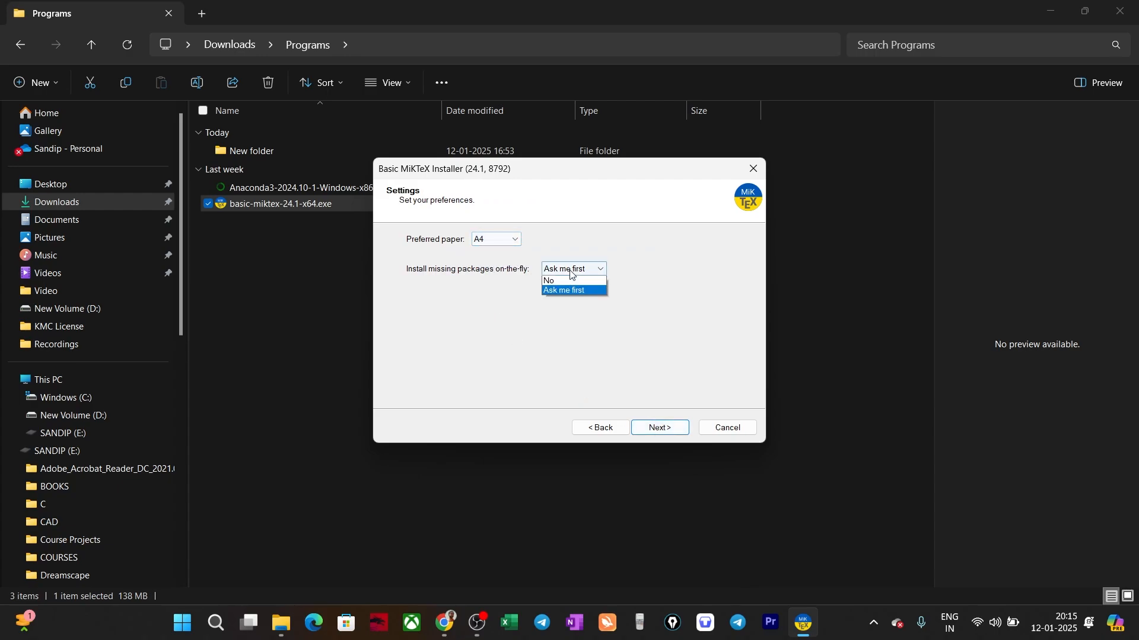
{"action": "left_click", "coordinate": [571, 272]}
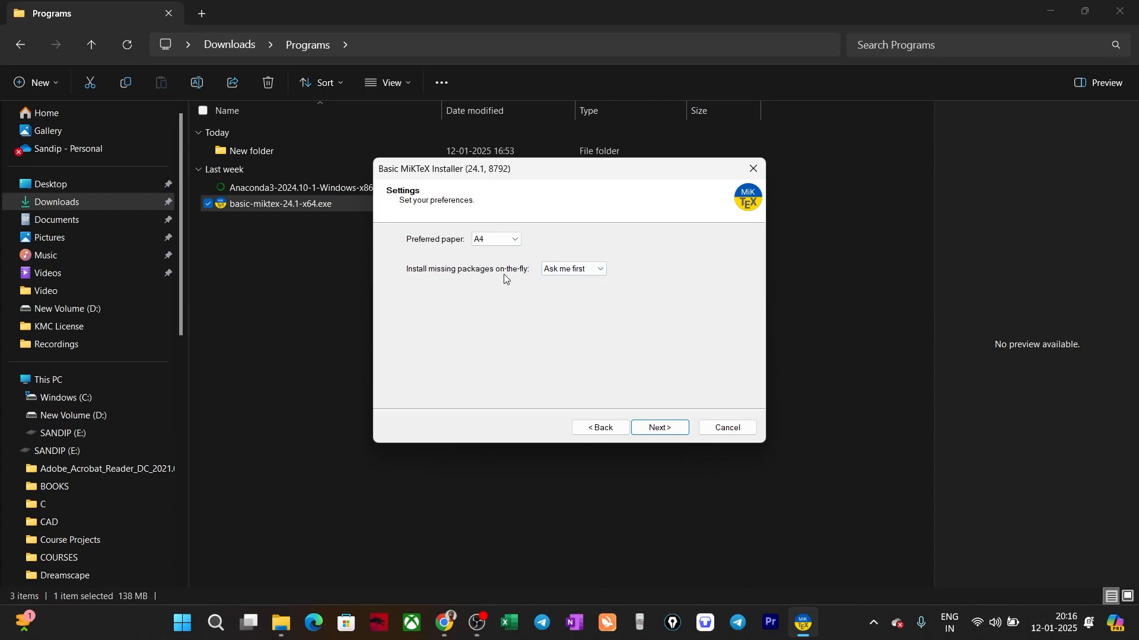
{"action": "left_click", "coordinate": [566, 270]}
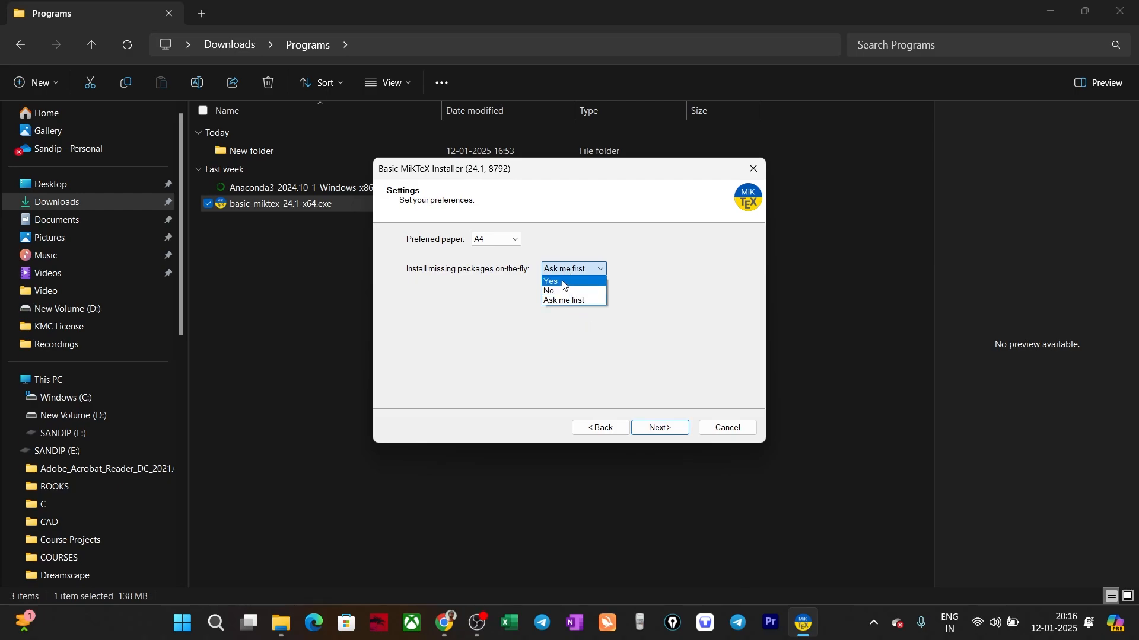
{"action": "left_click", "coordinate": [515, 363]}
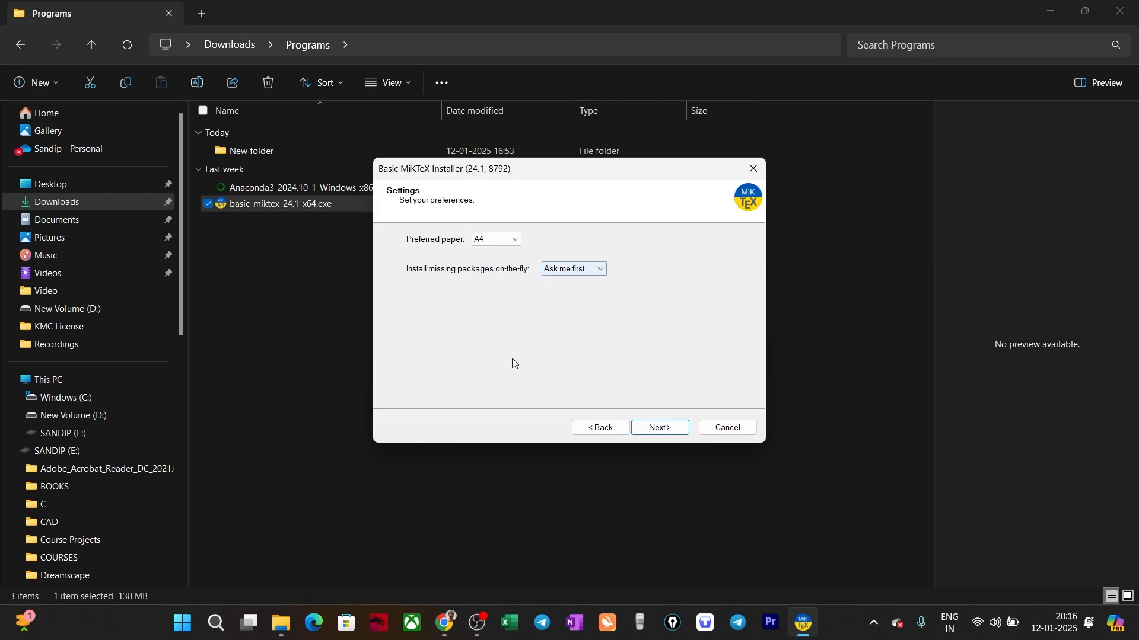
{"action": "left_click", "coordinate": [555, 274]}
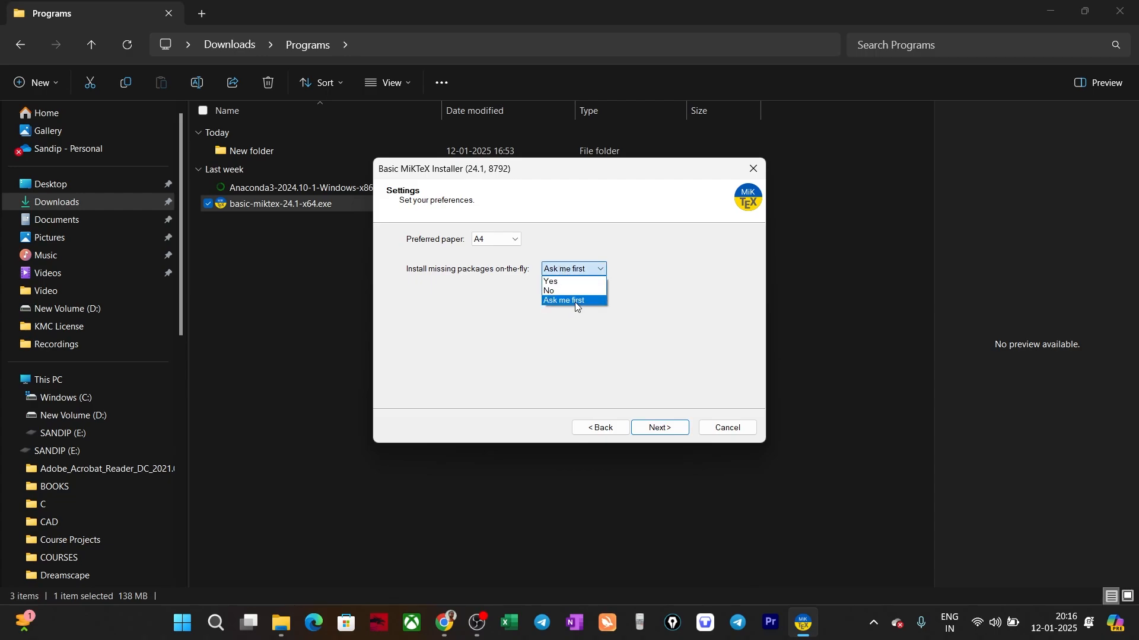
{"action": "left_click", "coordinate": [574, 301]}
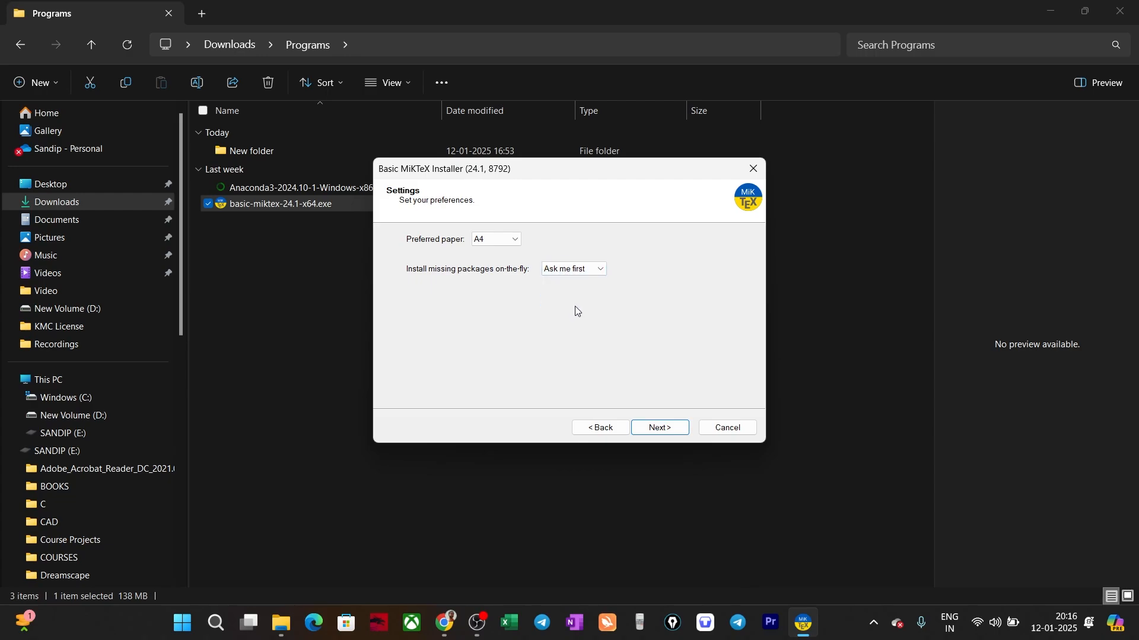
{"action": "left_click", "coordinate": [662, 429]}
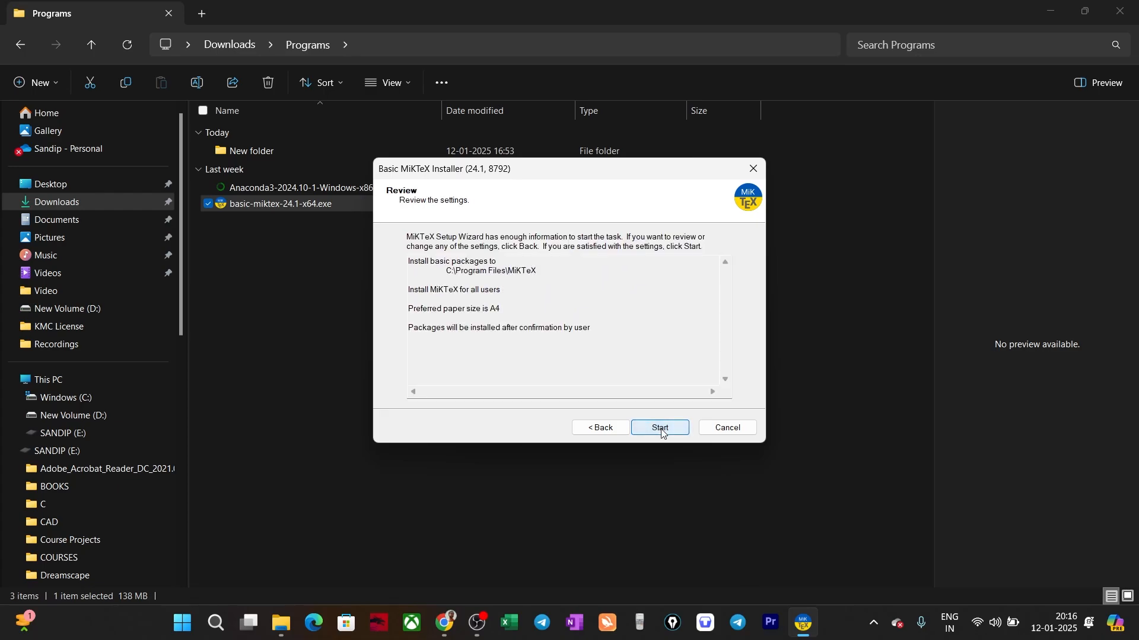
{"action": "left_click", "coordinate": [662, 429]}
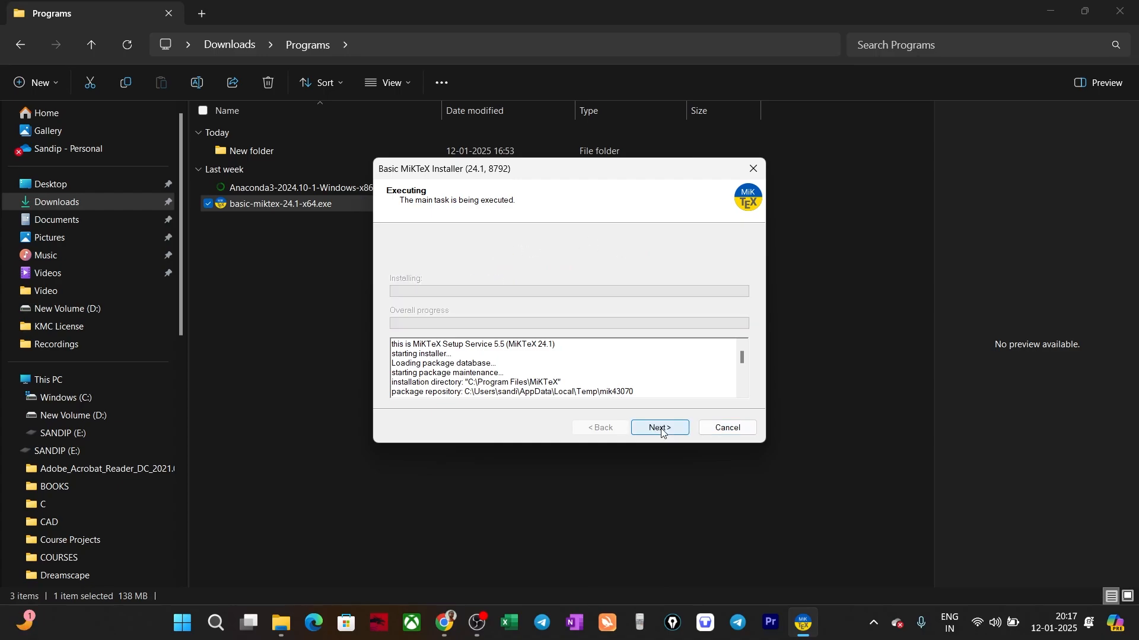
Turn off the immediate update check in the MiKTeX installer, dismiss the update recommendation and close the completed wizard.
{"action": "left_click", "coordinate": [662, 429]}
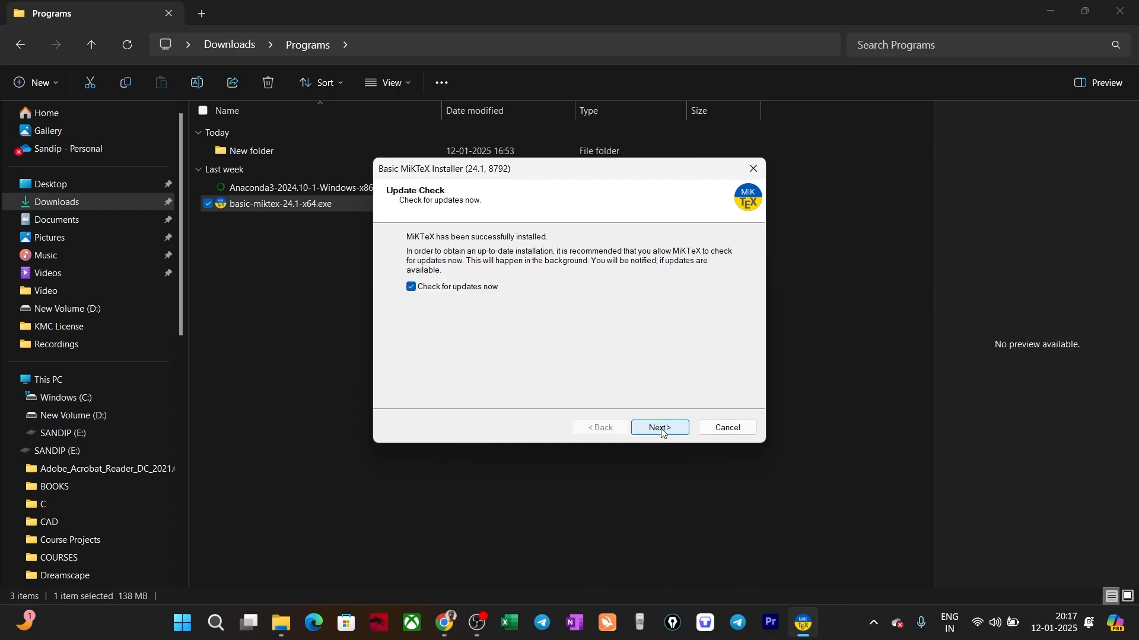
{"action": "left_click", "coordinate": [476, 288]}
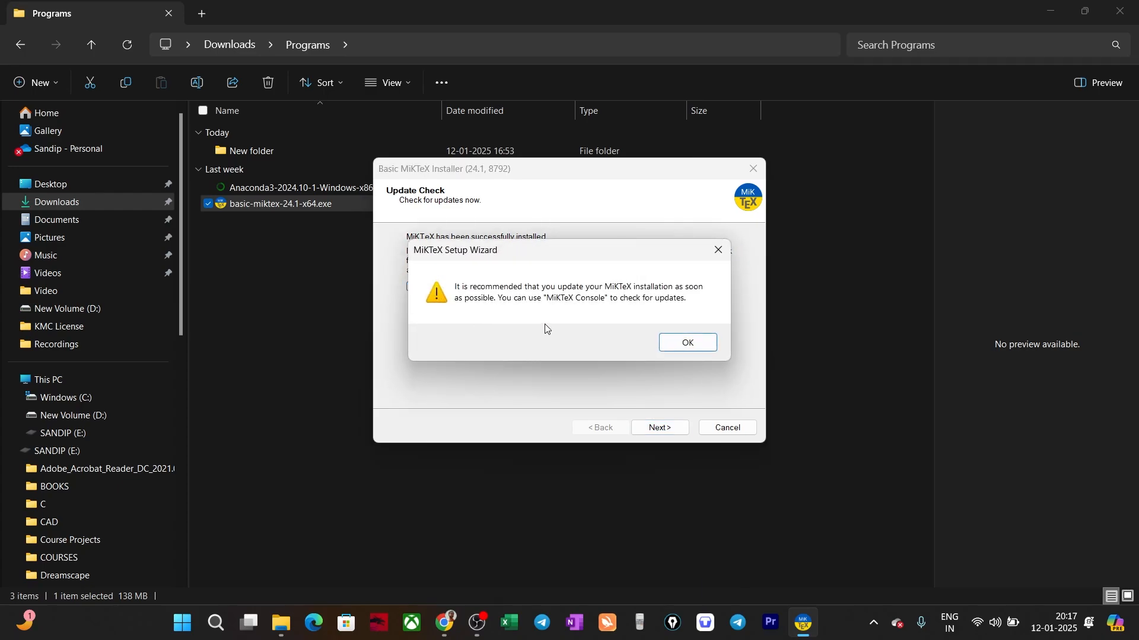
{"action": "left_click", "coordinate": [683, 343]}
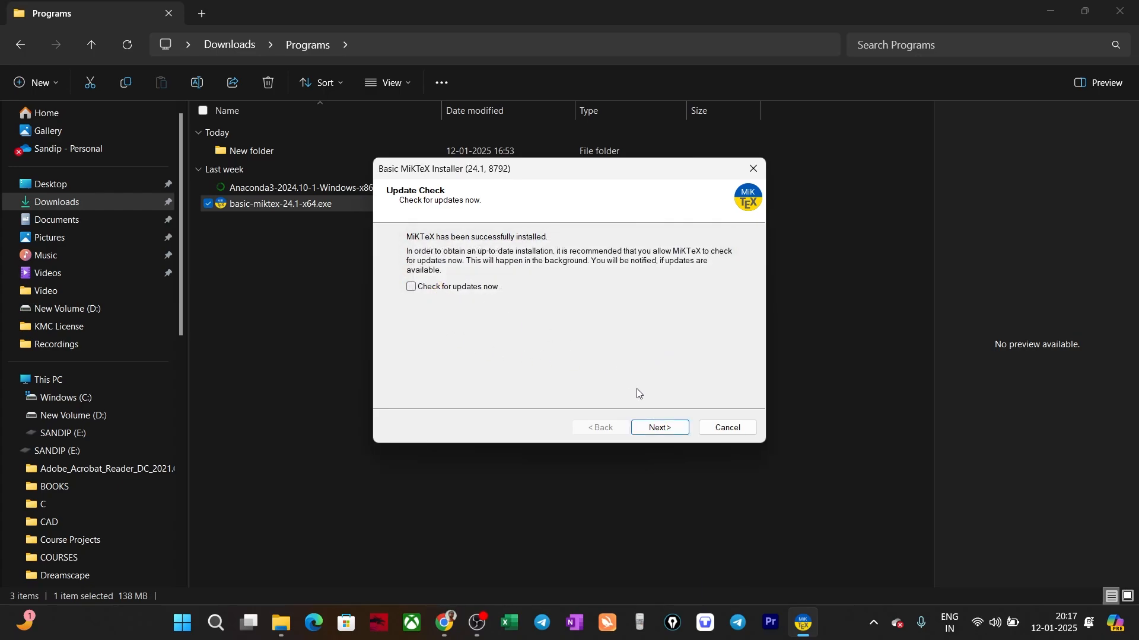
{"action": "left_click", "coordinate": [665, 428]}
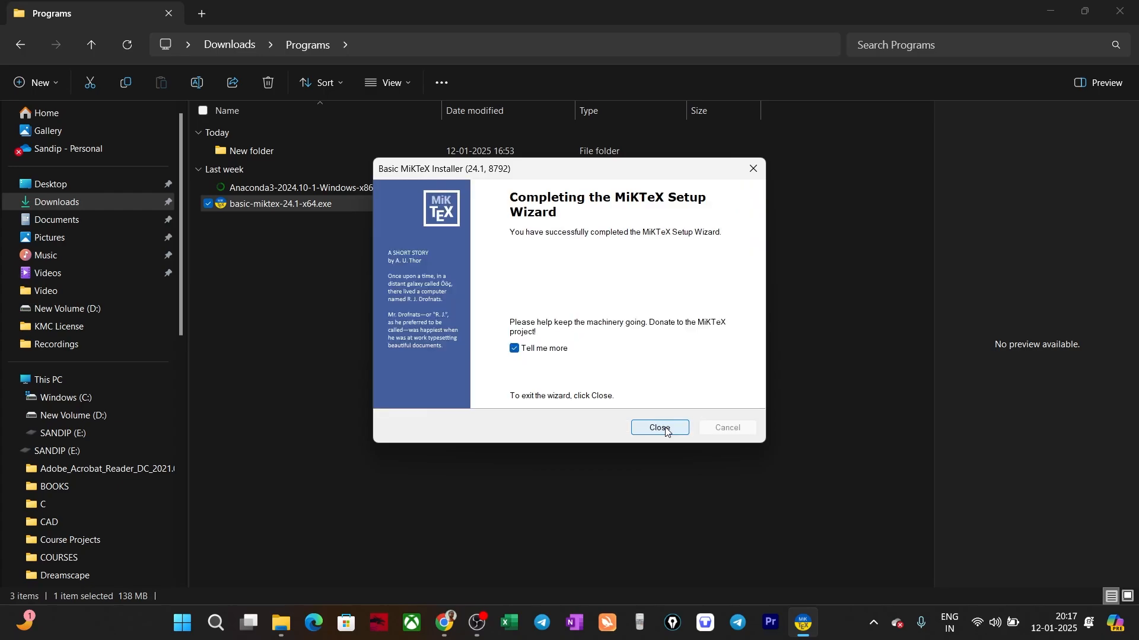
{"action": "left_click", "coordinate": [663, 429]}
{"action": "left_click", "coordinate": [248, 633]}
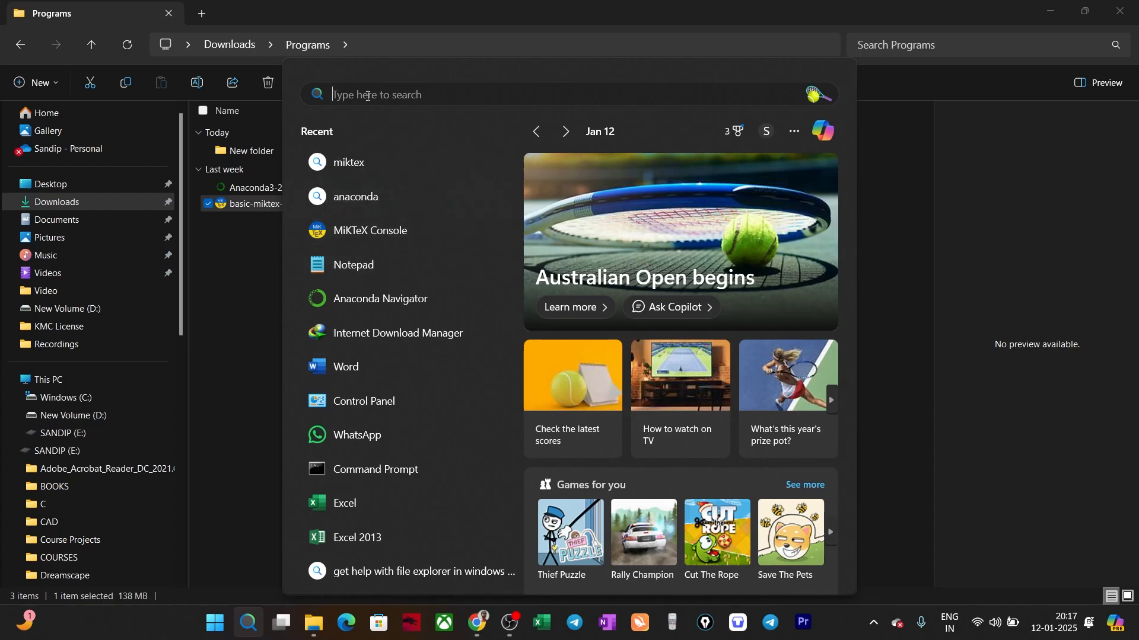
{"action": "left_click", "coordinate": [363, 231]}
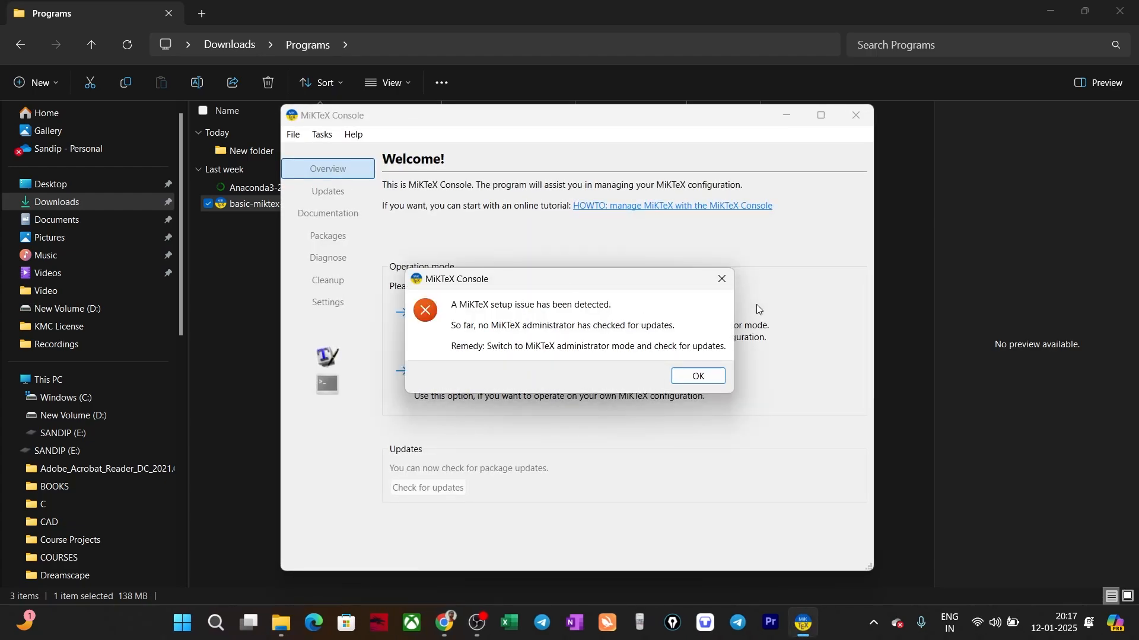
{"action": "left_click", "coordinate": [721, 279]}
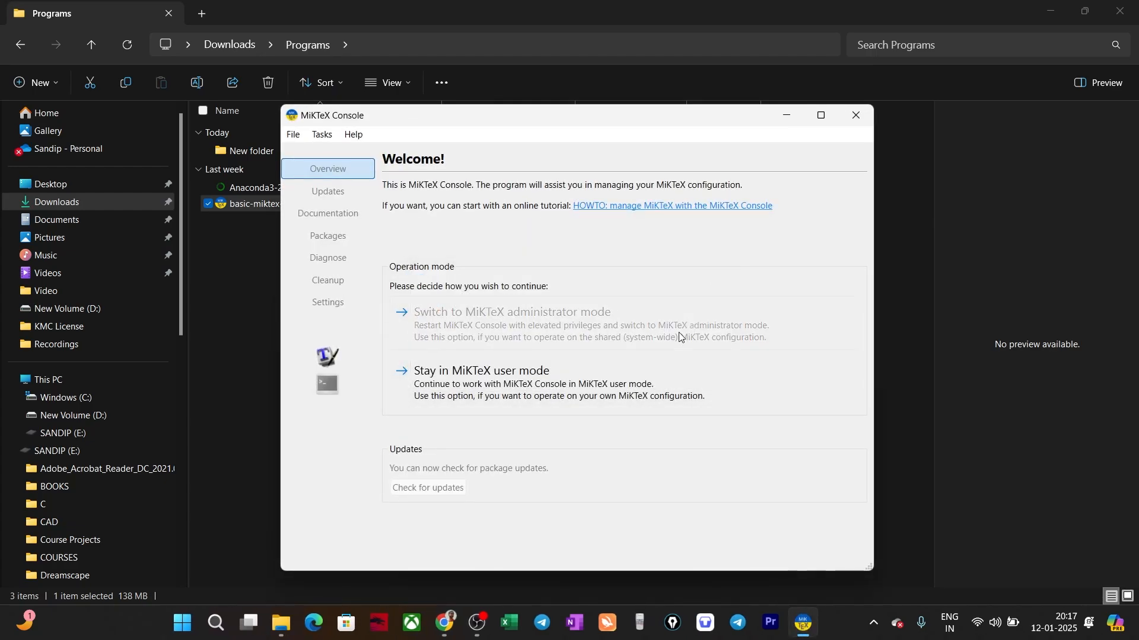
{"action": "left_click", "coordinate": [856, 115]}
Run MiKTeX Console as administrator and switch it to MiKTeX administrator mode, dismissing the setup issue messages.
{"action": "key", "text": "super+s"}
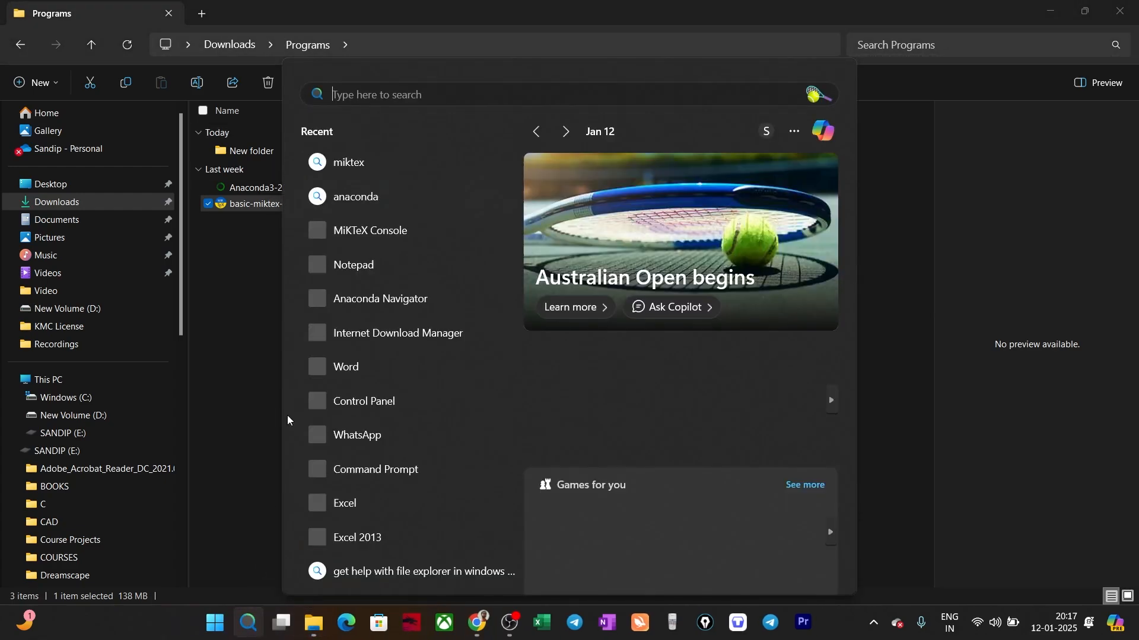
{"action": "right_click", "coordinate": [355, 243]}
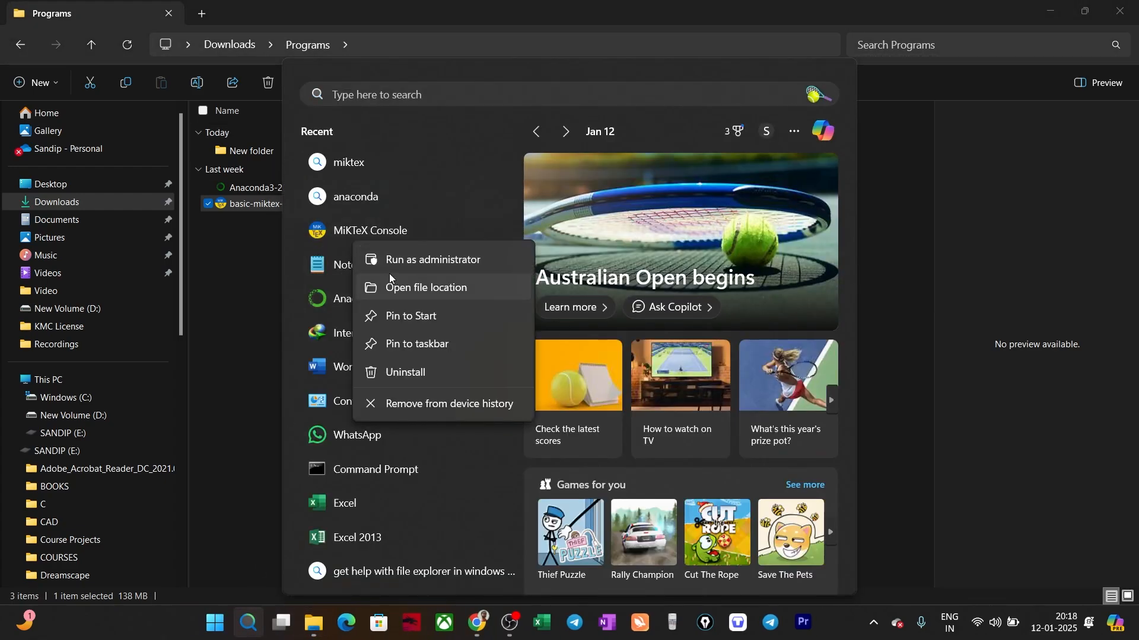
{"action": "left_click", "coordinate": [396, 259]}
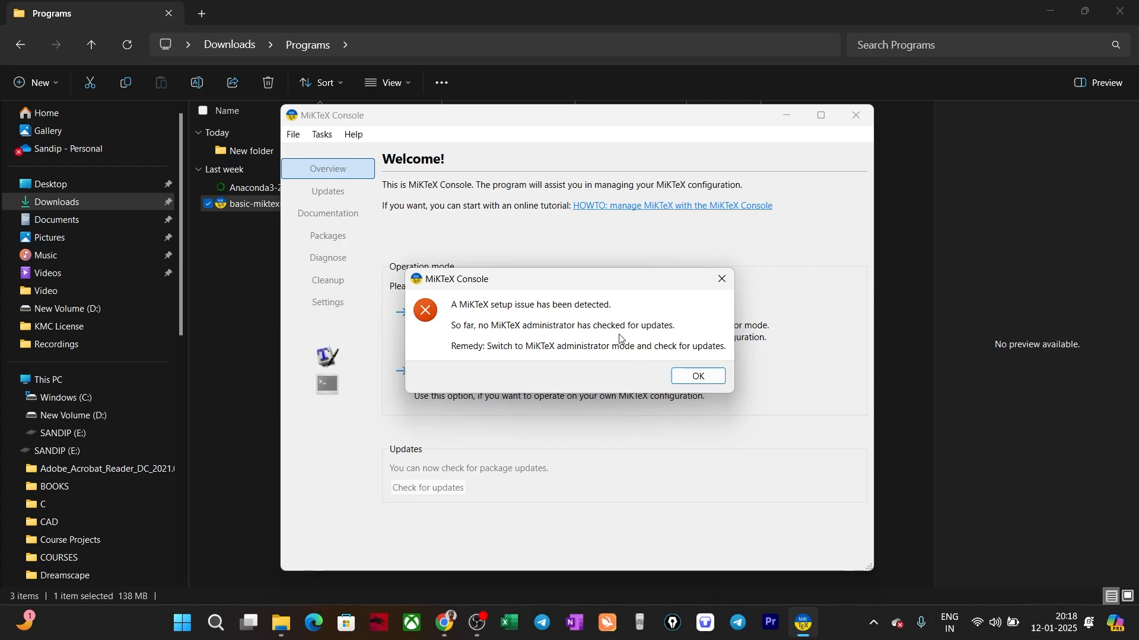
{"action": "left_click", "coordinate": [681, 376]}
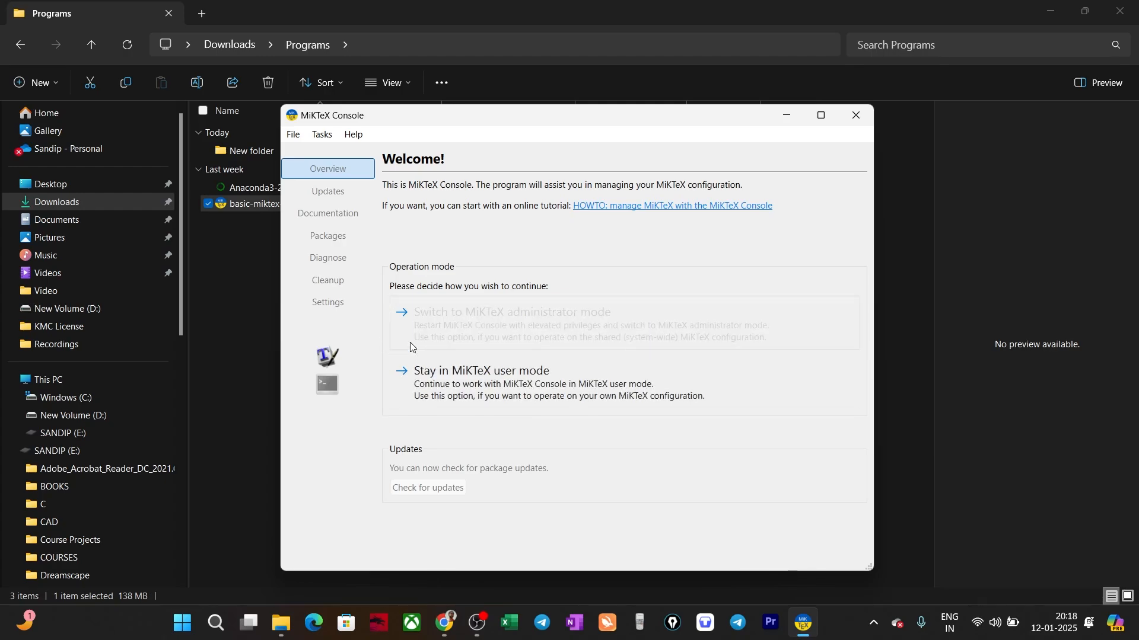
{"action": "left_click", "coordinate": [485, 328]}
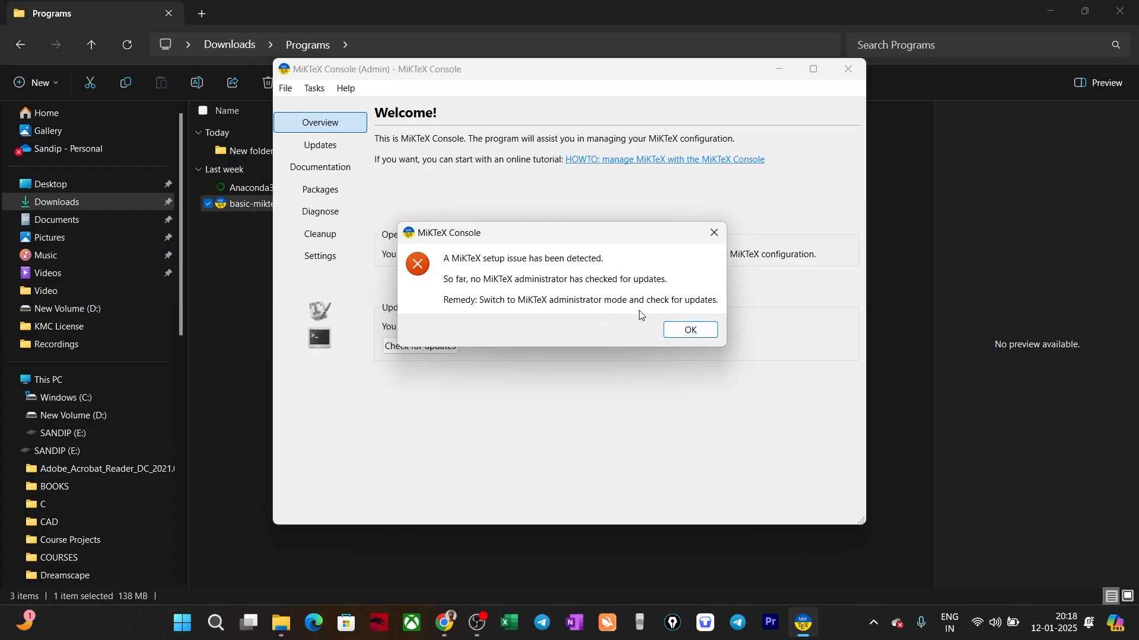
{"action": "left_click", "coordinate": [688, 329]}
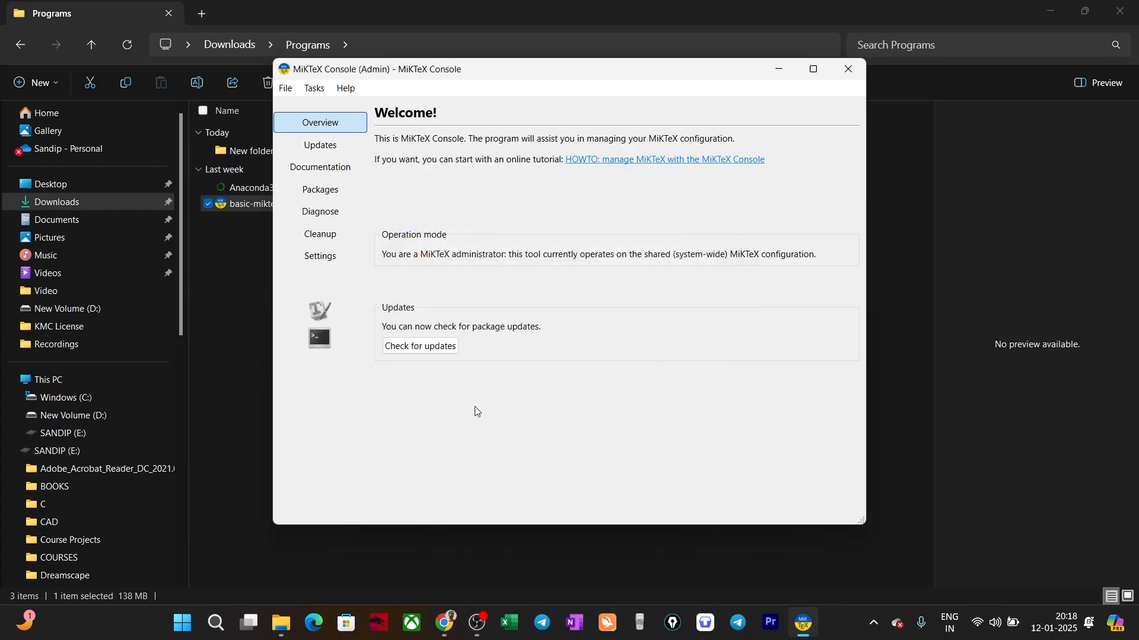
Check for MiKTeX package updates, review the list, install all of them and let MiKTeX Console close.
{"action": "left_click", "coordinate": [320, 146]}
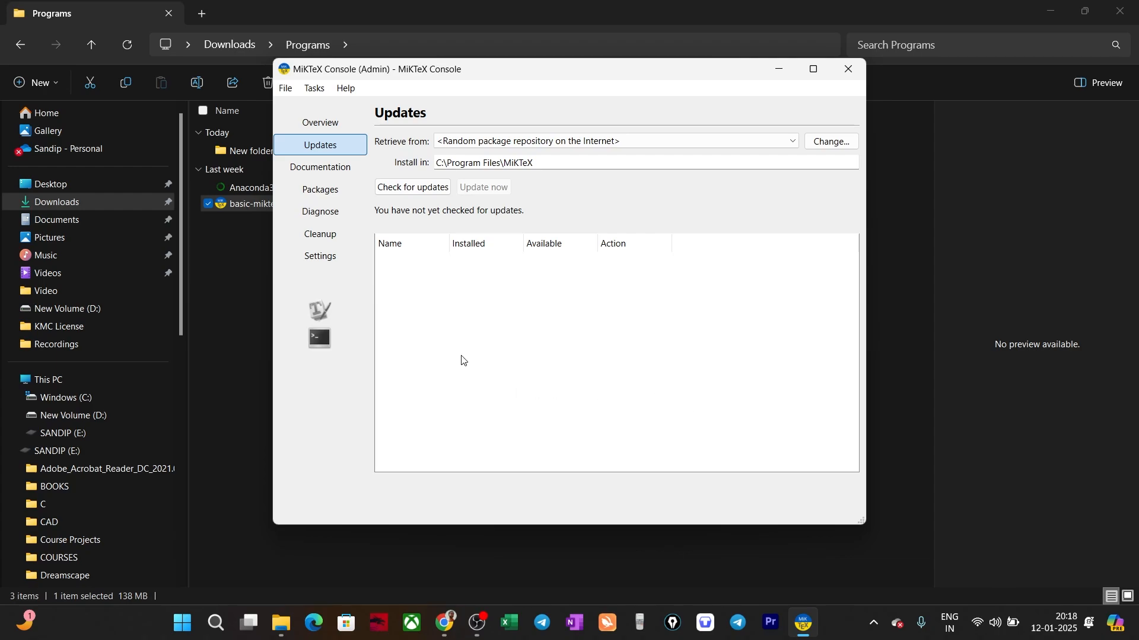
{"action": "left_click", "coordinate": [423, 188]}
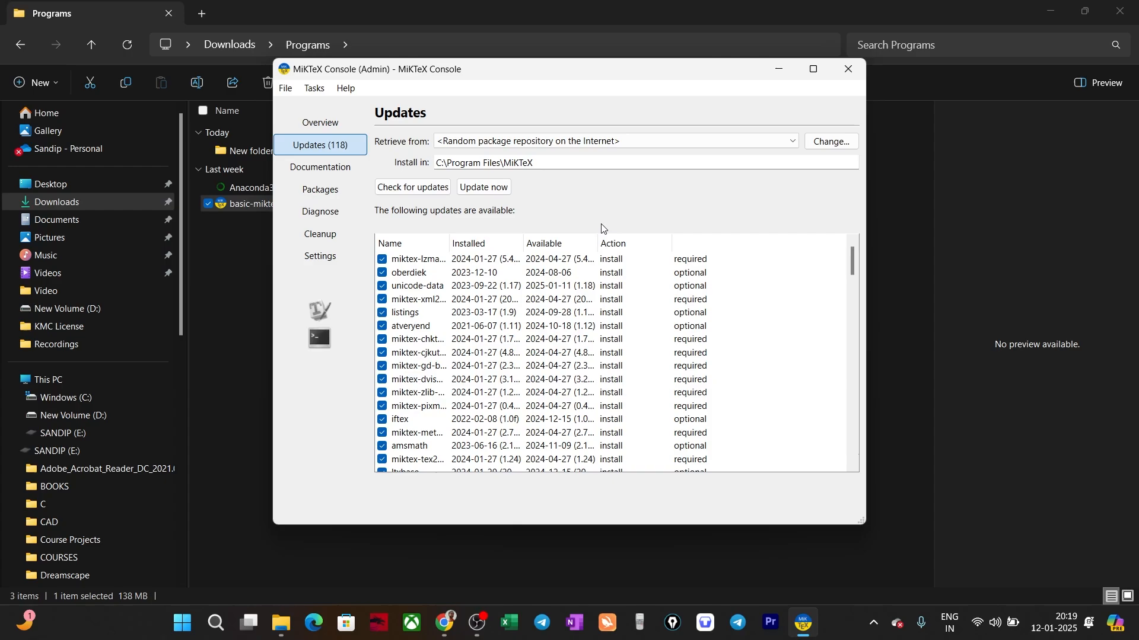
{"action": "scroll", "coordinate": [646, 354], "scroll_direction": "down", "scroll_amount": 20}
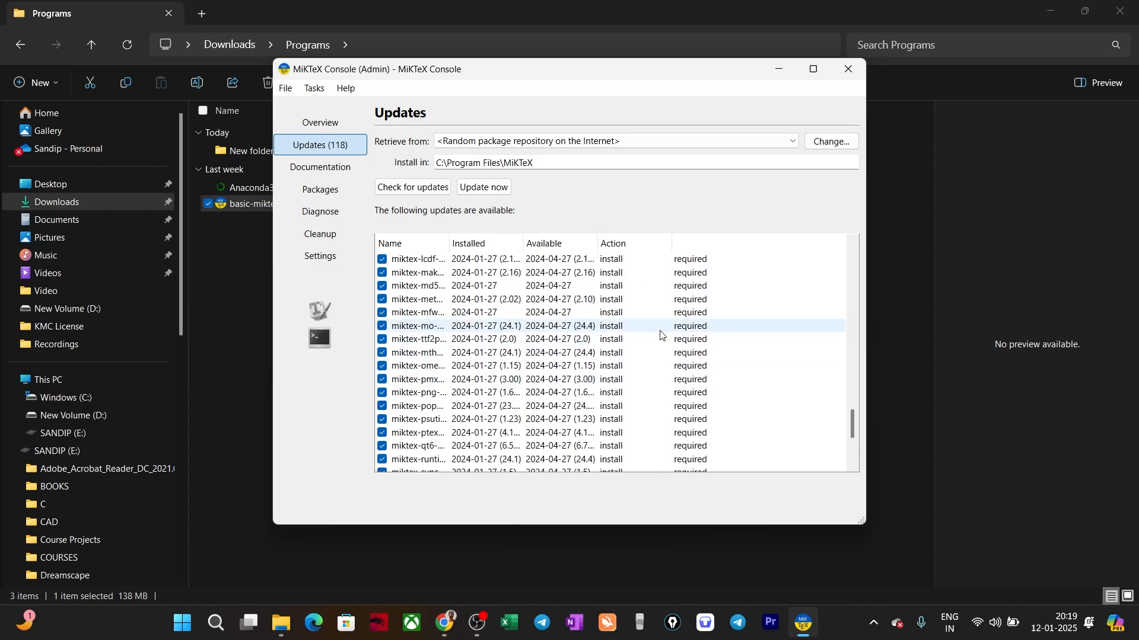
{"action": "scroll", "coordinate": [652, 367], "scroll_direction": "up", "scroll_amount": 20}
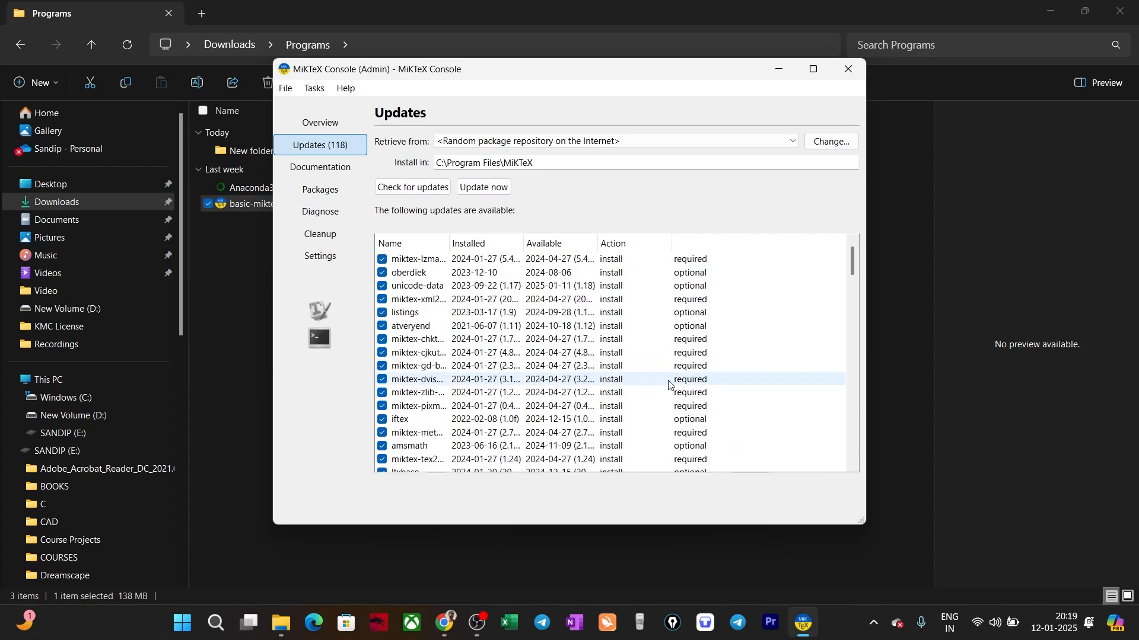
{"action": "left_click", "coordinate": [481, 188]}
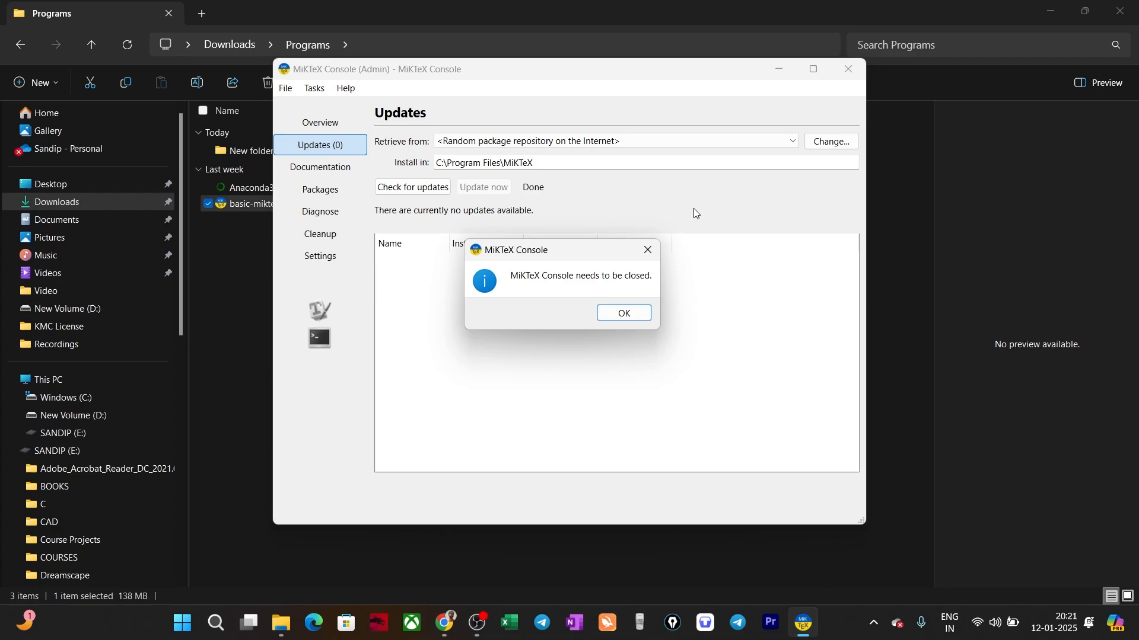
{"action": "left_click", "coordinate": [630, 313]}
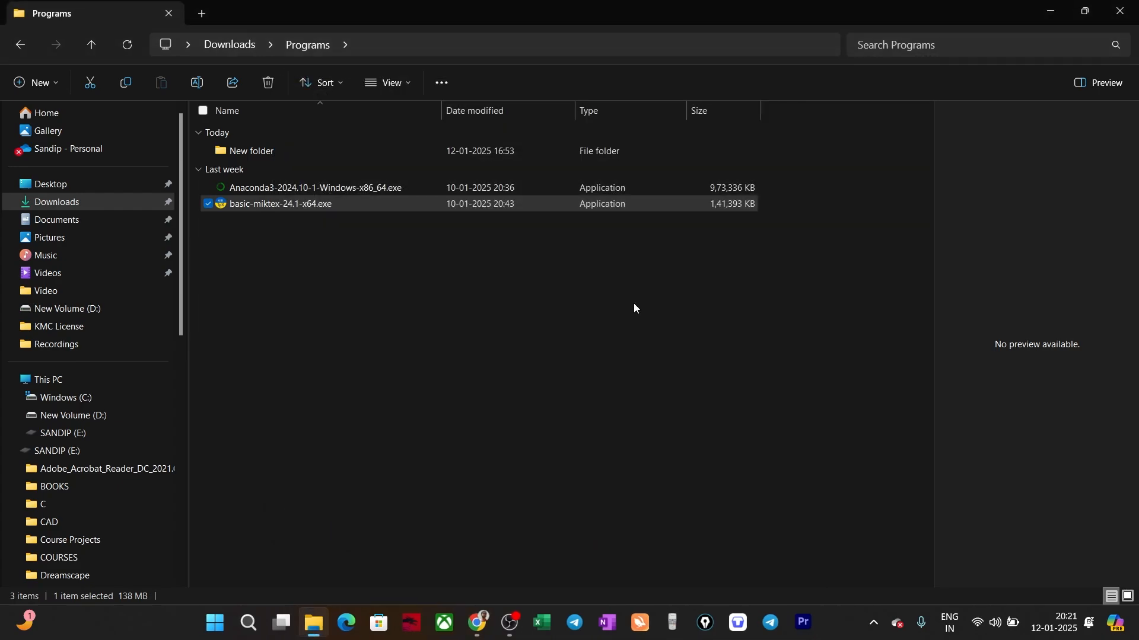
Run Anaconda Navigator as administrator, dismiss the sign-in offer and postpone the Navigator update with a later reminder.
{"action": "left_click", "coordinate": [250, 622]}
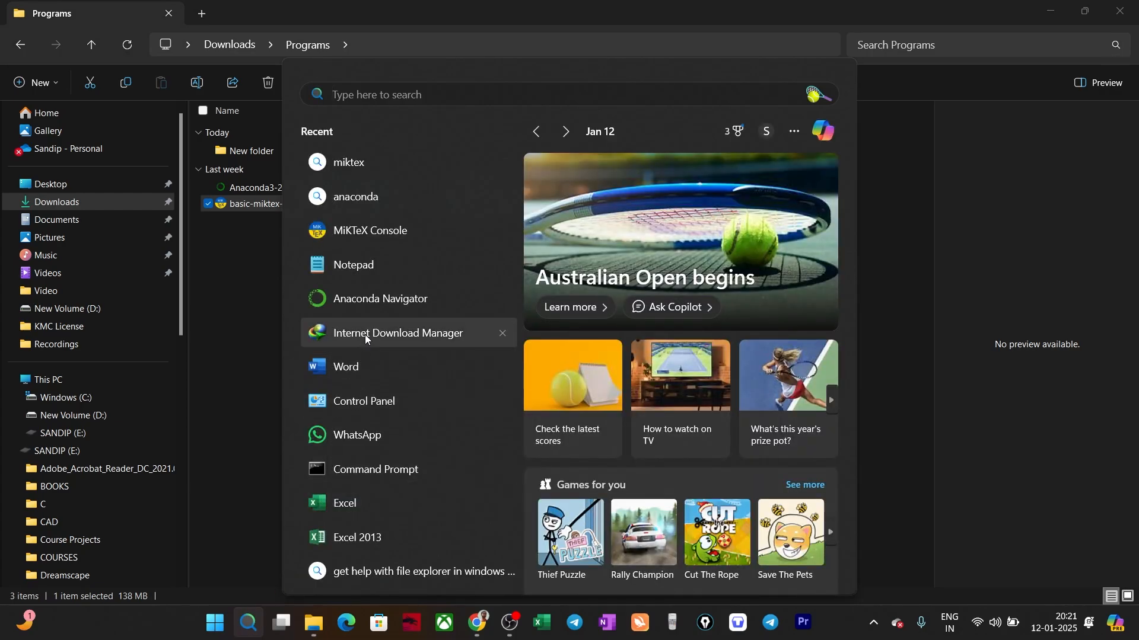
{"action": "right_click", "coordinate": [368, 306]}
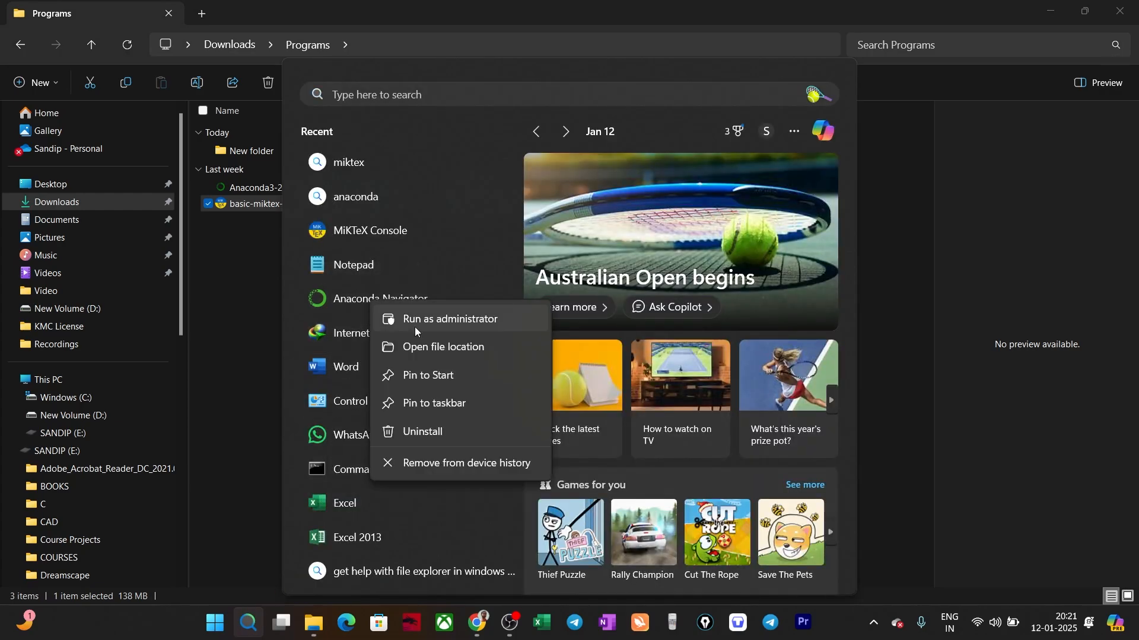
{"action": "left_click", "coordinate": [432, 323]}
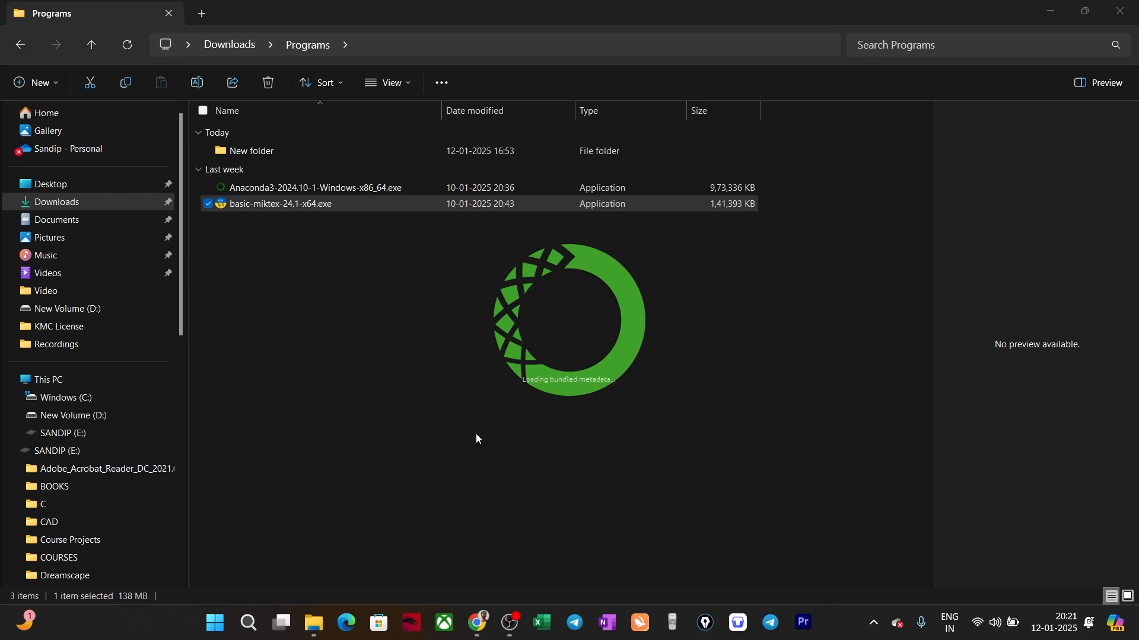
{"action": "mouse_move", "coordinate": [804, 638]}
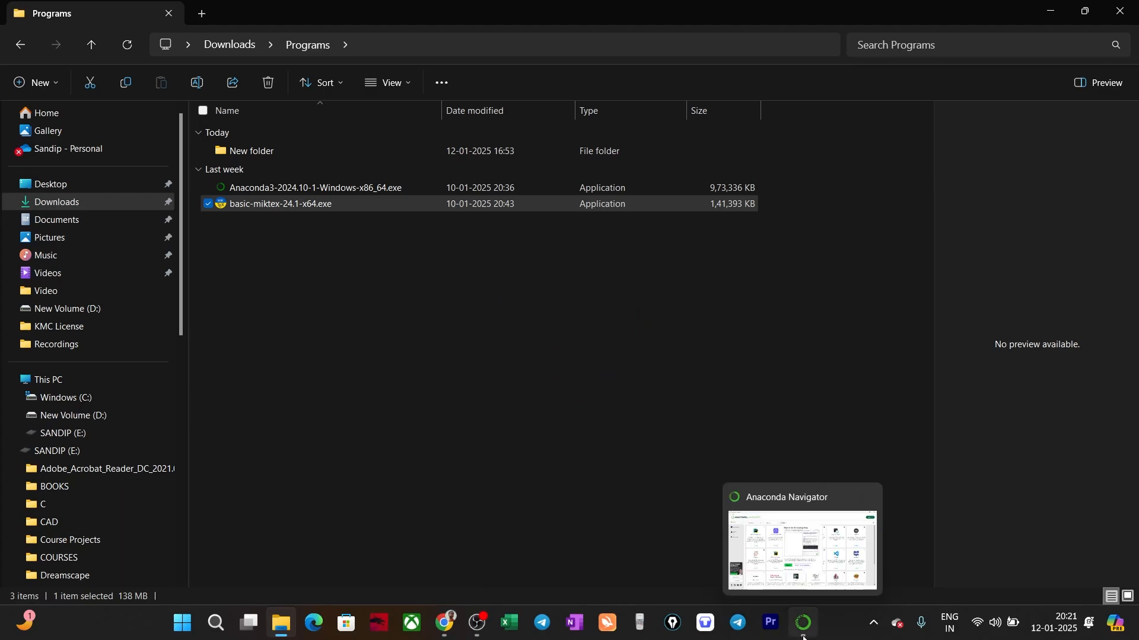
{"action": "left_click", "coordinate": [807, 557]}
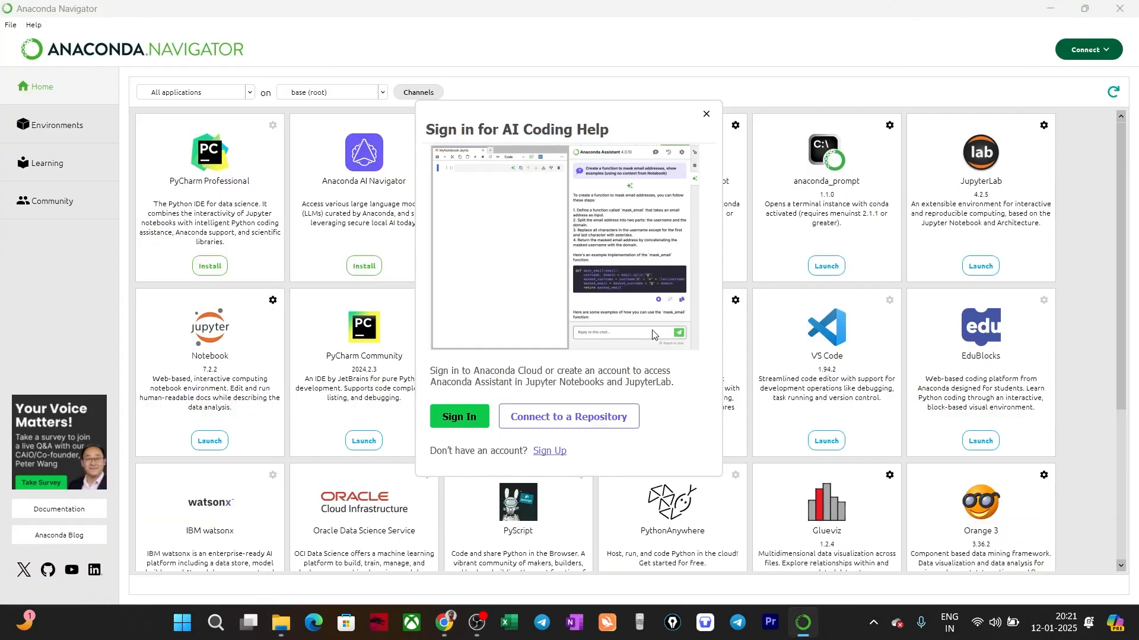
{"action": "left_click", "coordinate": [705, 117]}
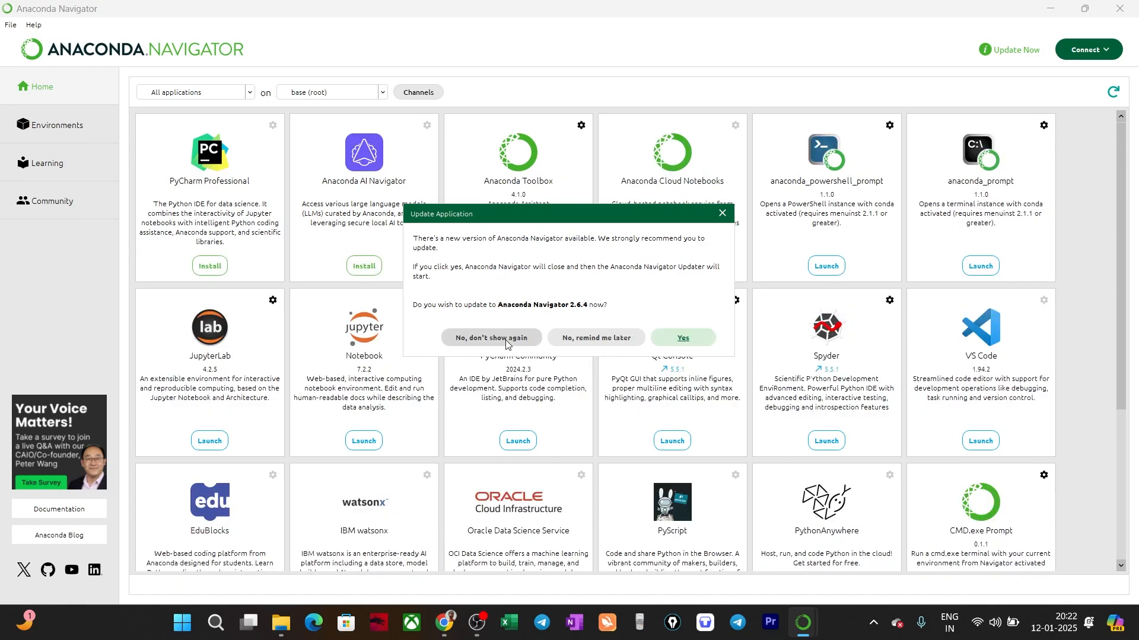
{"action": "left_click", "coordinate": [596, 341]}
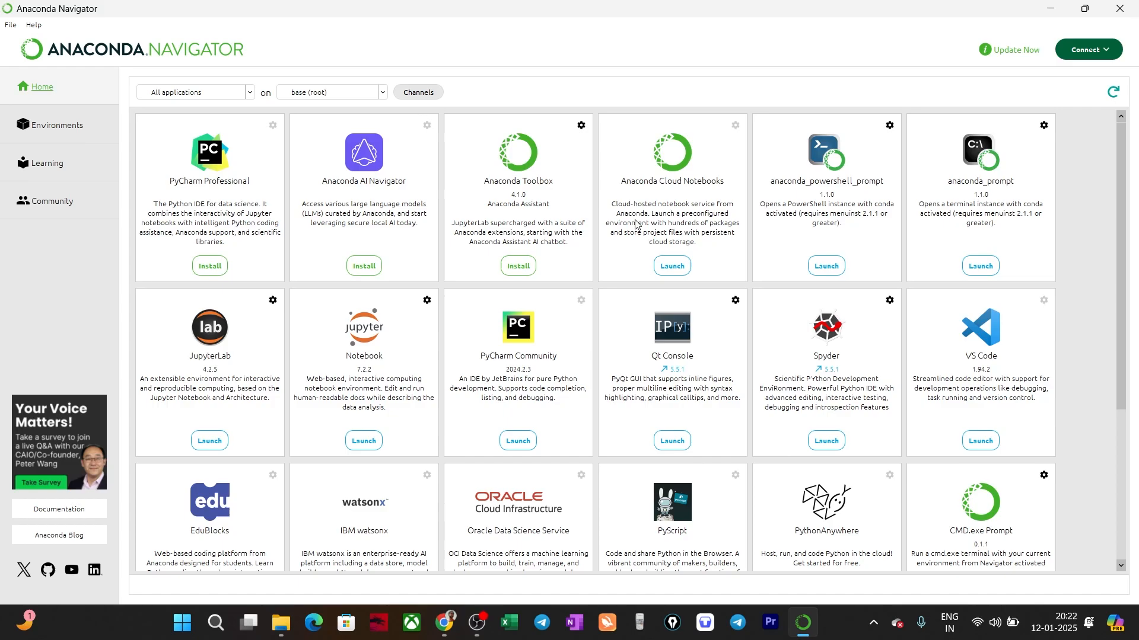
Look through the available applications in Anaconda Navigator and launch anaconda_powershell_prompt.
{"action": "scroll", "coordinate": [655, 292], "scroll_direction": "down", "scroll_amount": 5}
{"action": "scroll", "coordinate": [694, 363], "scroll_direction": "up", "scroll_amount": 5}
{"action": "left_click", "coordinate": [832, 266]}
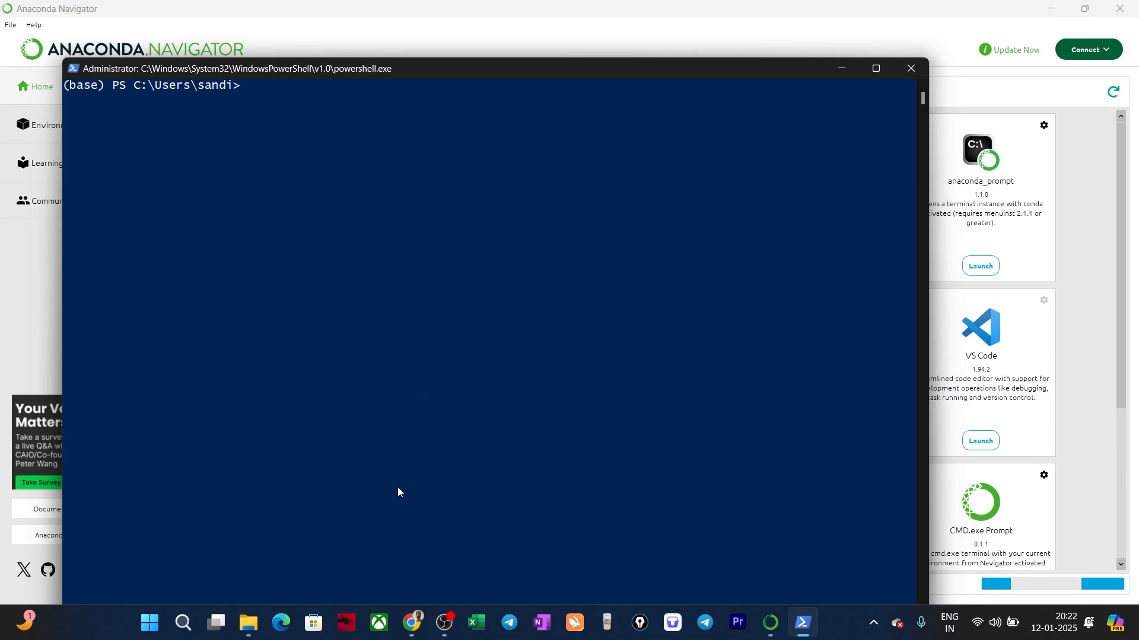
Copy the creation command from the Osdag downloads page, run conda create -n osdag-env osdag::osdag -c conda-forge in PowerShell, and agree to remove the existing environment.
{"action": "left_click", "coordinate": [412, 623]}
{"action": "scroll", "coordinate": [473, 324], "scroll_direction": "down", "scroll_amount": 3}
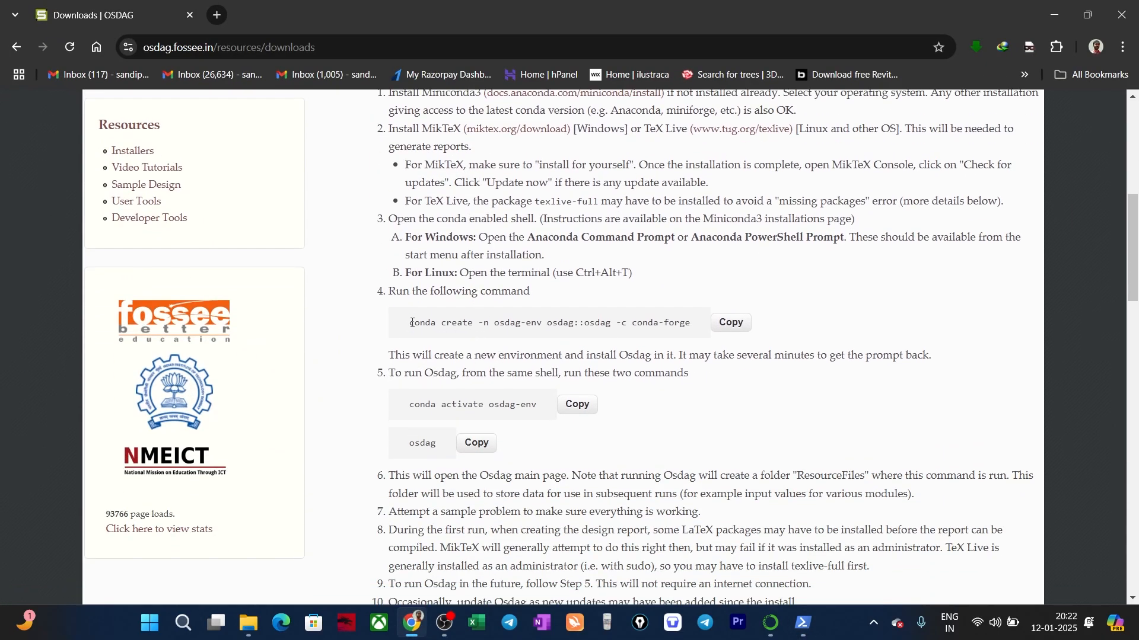
{"action": "left_click_drag", "start_coordinate": [412, 323], "coordinate": [695, 327]}
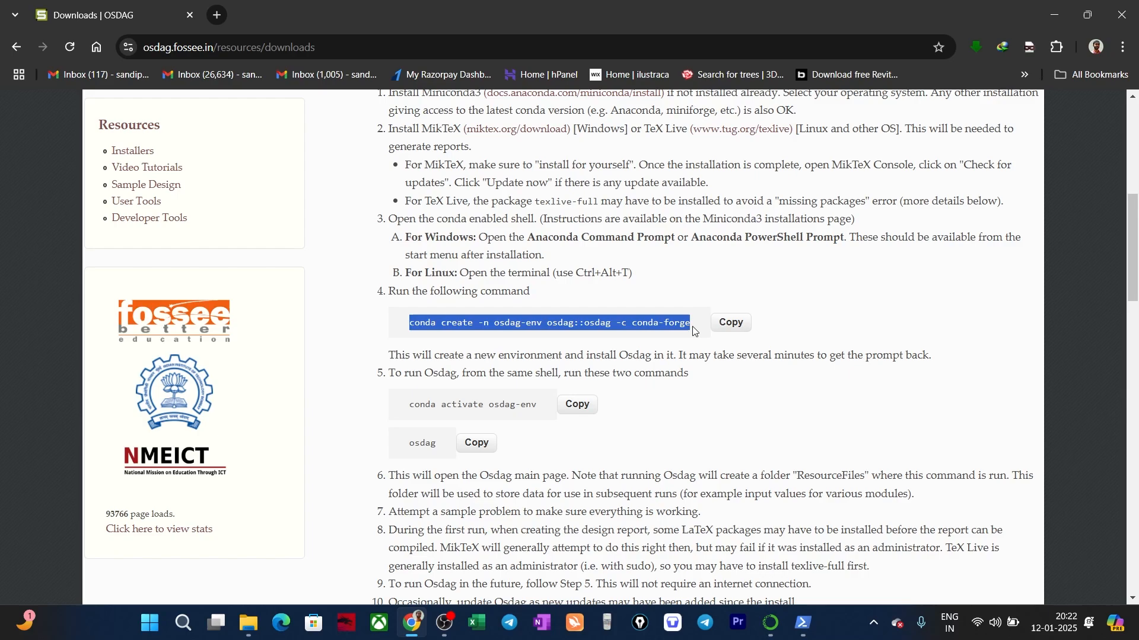
{"action": "left_click", "coordinate": [731, 326]}
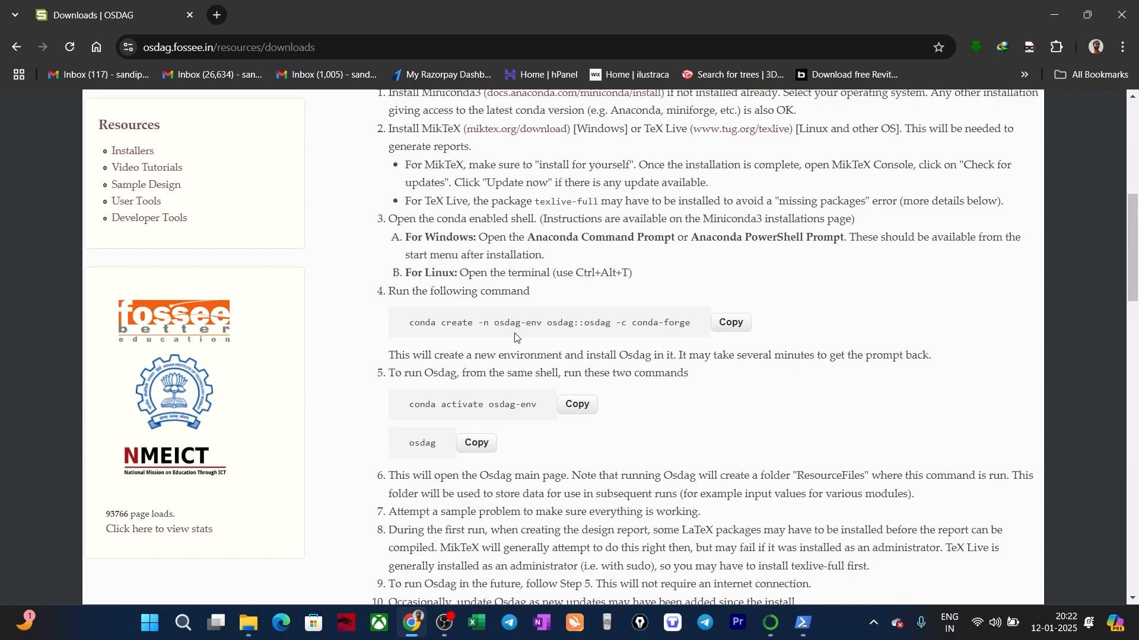
{"action": "left_click", "coordinate": [1061, 19]}
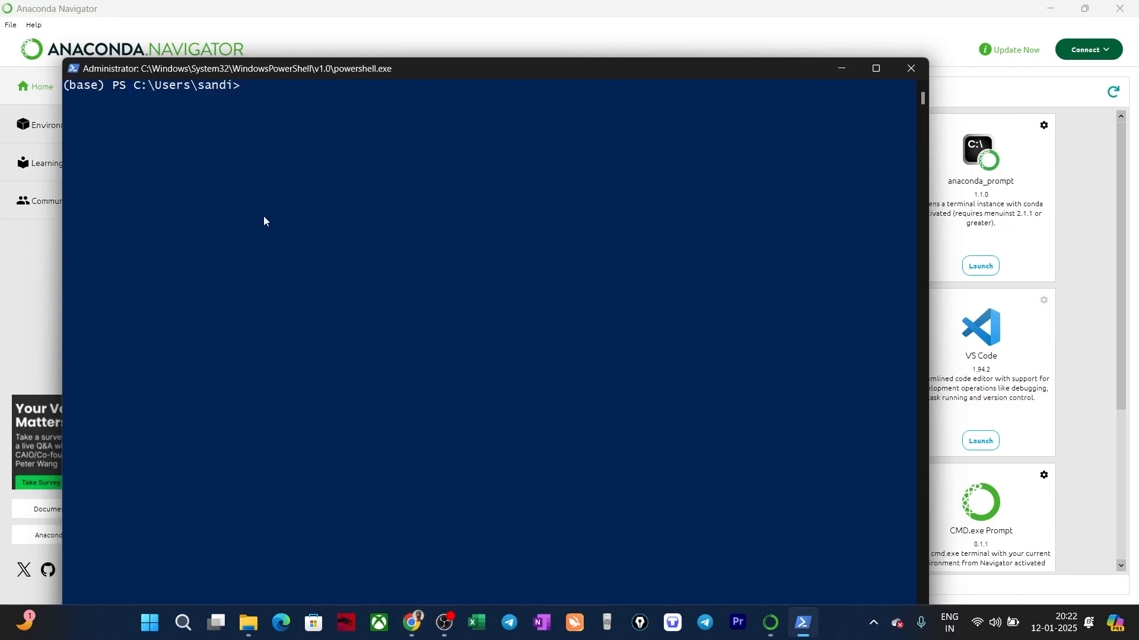
{"action": "key", "text": "ctrl+v"}
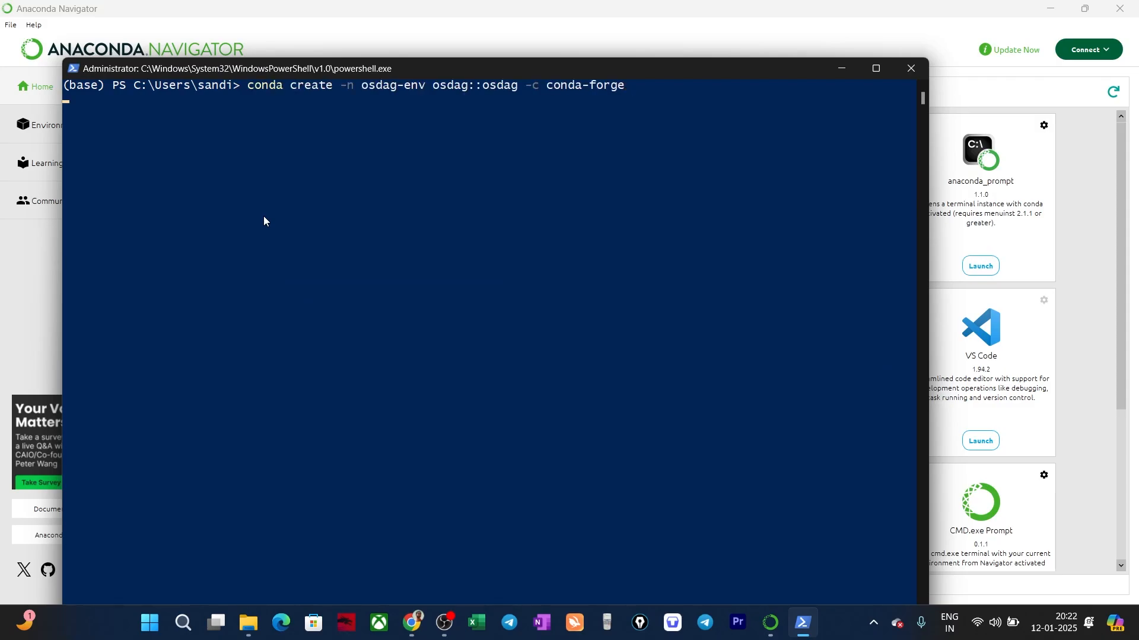
{"action": "key", "text": "Return"}
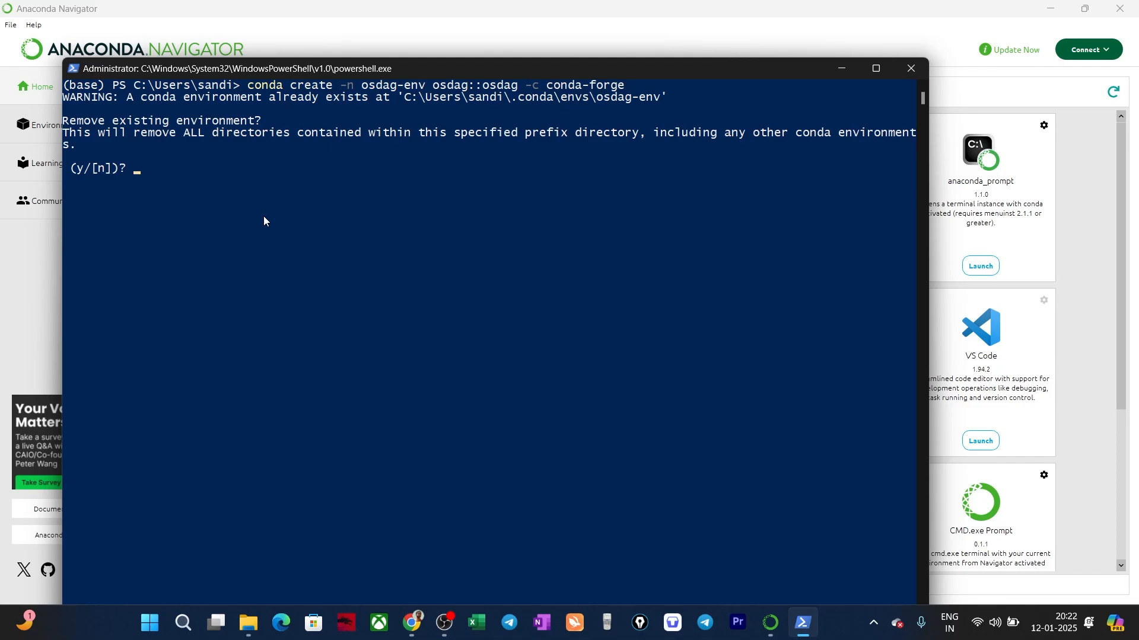
{"action": "type", "text": "y"}
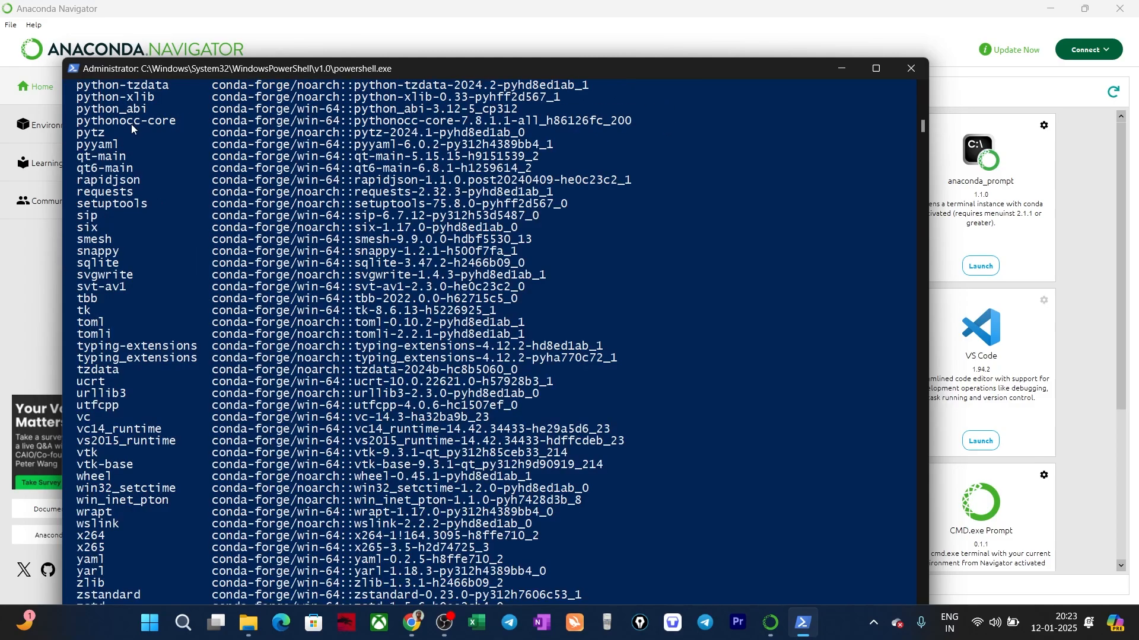
Review the package plan for osdag-env, proceed with installing the packages and maximize the PowerShell window.
{"action": "scroll", "coordinate": [296, 249], "scroll_direction": "up", "scroll_amount": 20}
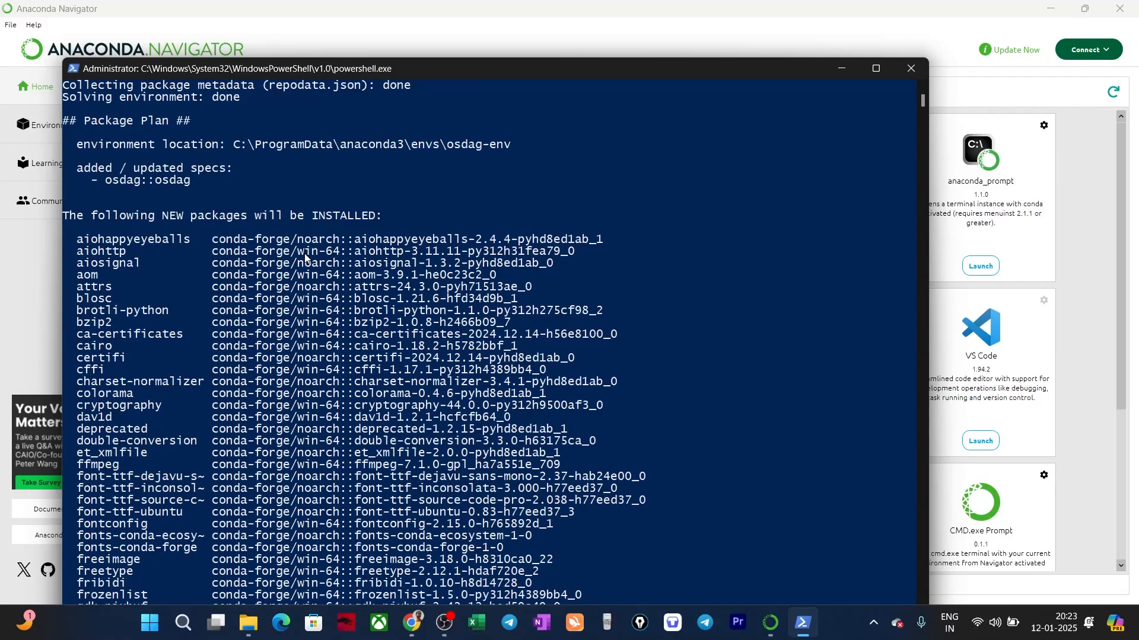
{"action": "scroll", "coordinate": [415, 296], "scroll_direction": "up", "scroll_amount": 5}
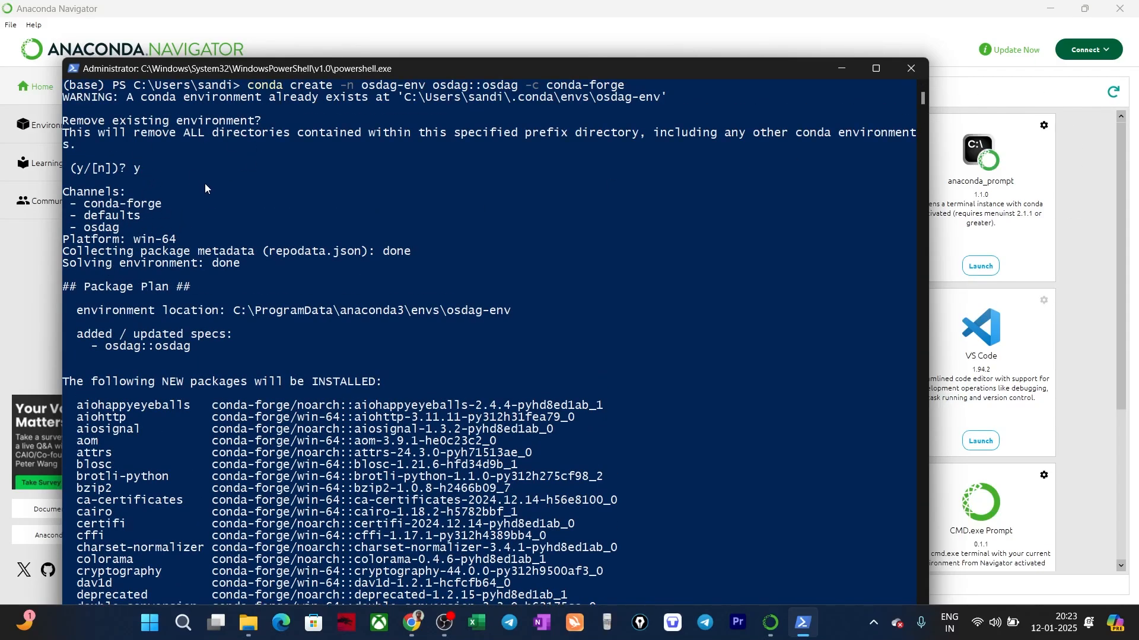
{"action": "scroll", "coordinate": [225, 189], "scroll_direction": "down", "scroll_amount": 4}
{"action": "scroll", "coordinate": [240, 202], "scroll_direction": "up", "scroll_amount": 4}
{"action": "scroll", "coordinate": [189, 205], "scroll_direction": "down", "scroll_amount": 20}
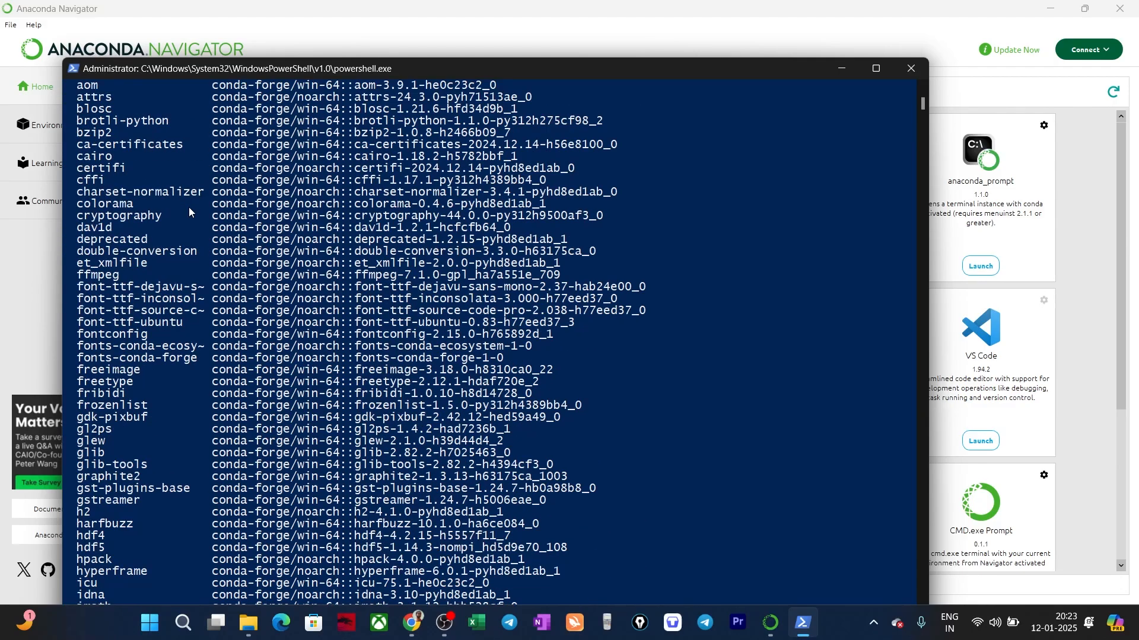
{"action": "scroll", "coordinate": [189, 273], "scroll_direction": "down", "scroll_amount": 17}
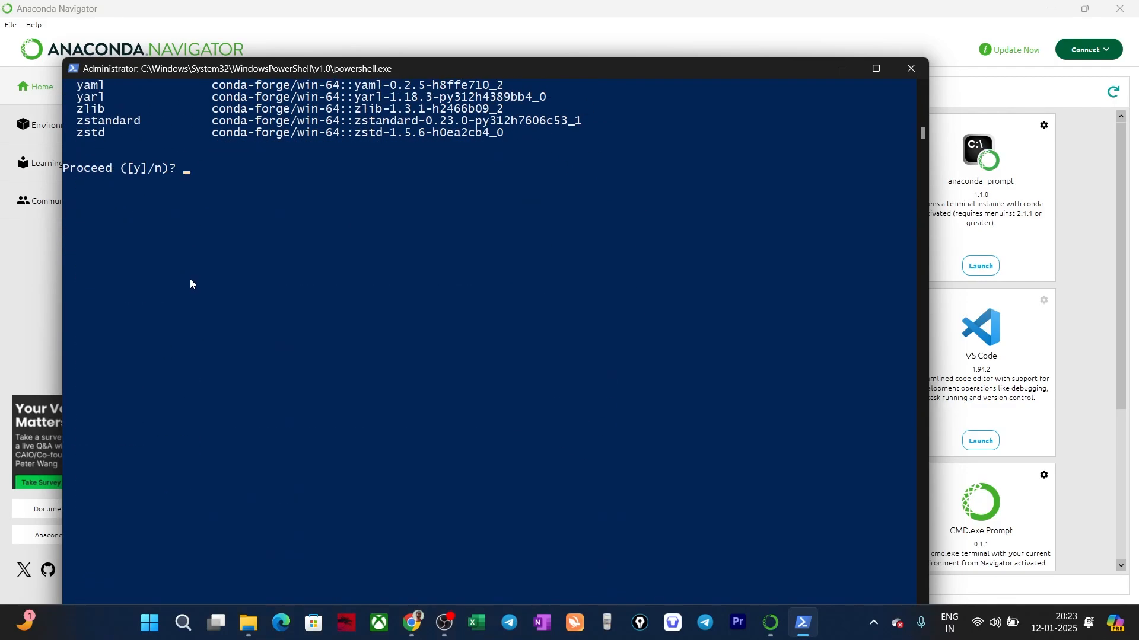
{"action": "type", "text": "y"}
{"action": "key", "text": "Return"}
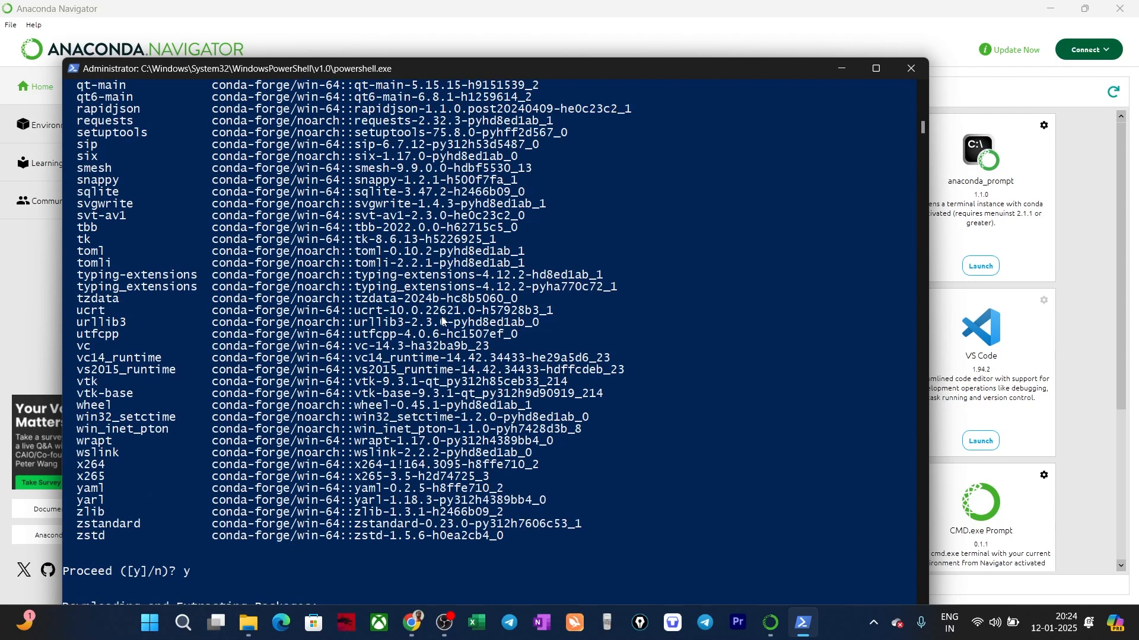
{"action": "left_click_drag", "start_coordinate": [521, 60], "coordinate": [516, 4]}
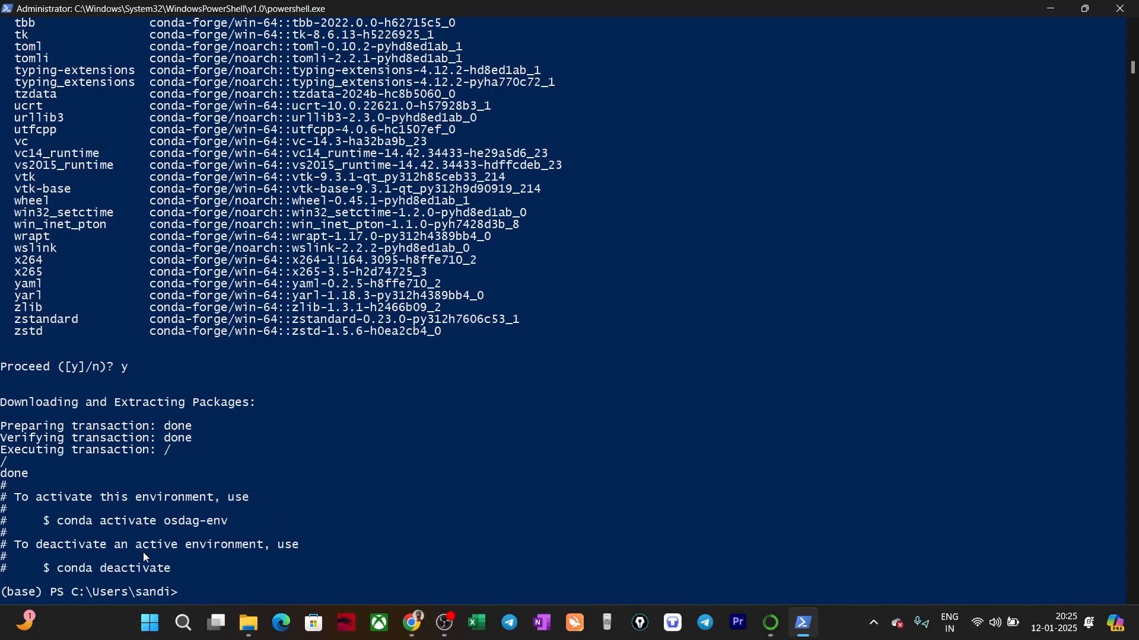
Copy the activation command from the Osdag downloads page and run conda activate osdag-env in PowerShell.
{"action": "left_click", "coordinate": [412, 623]}
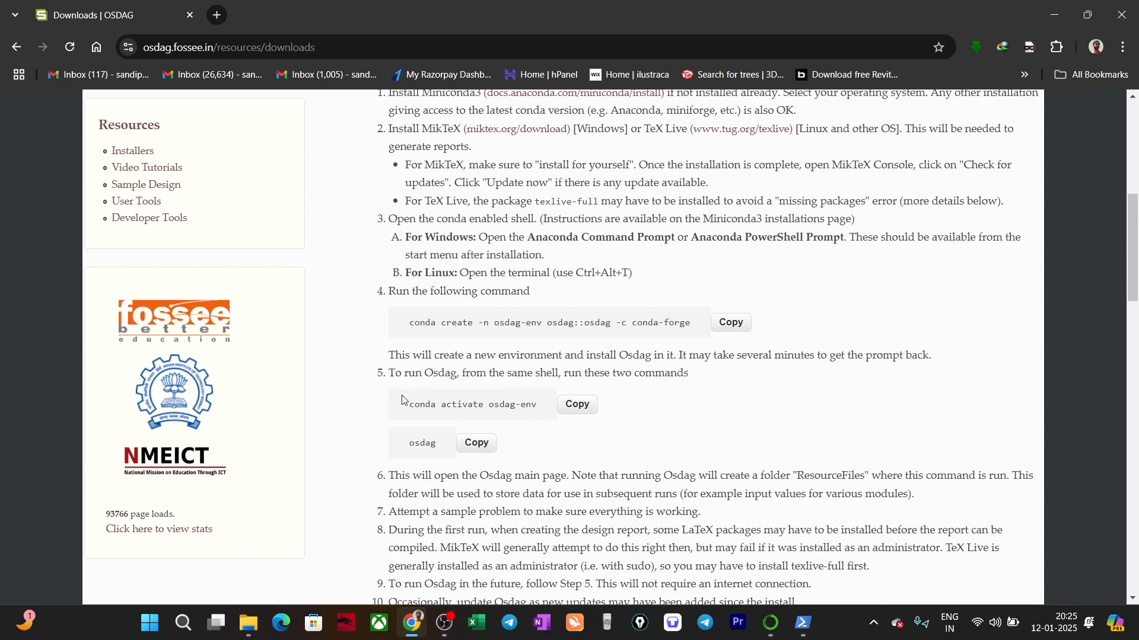
{"action": "left_click", "coordinate": [577, 407]}
{"action": "left_click", "coordinate": [803, 622]}
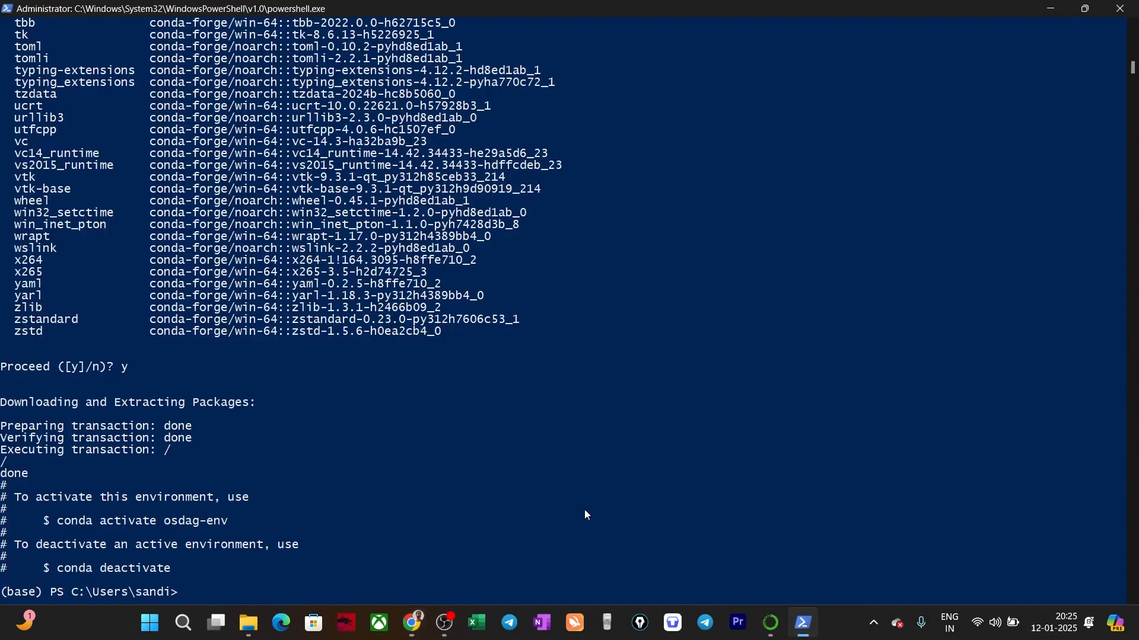
{"action": "key", "text": "ctrl+v"}
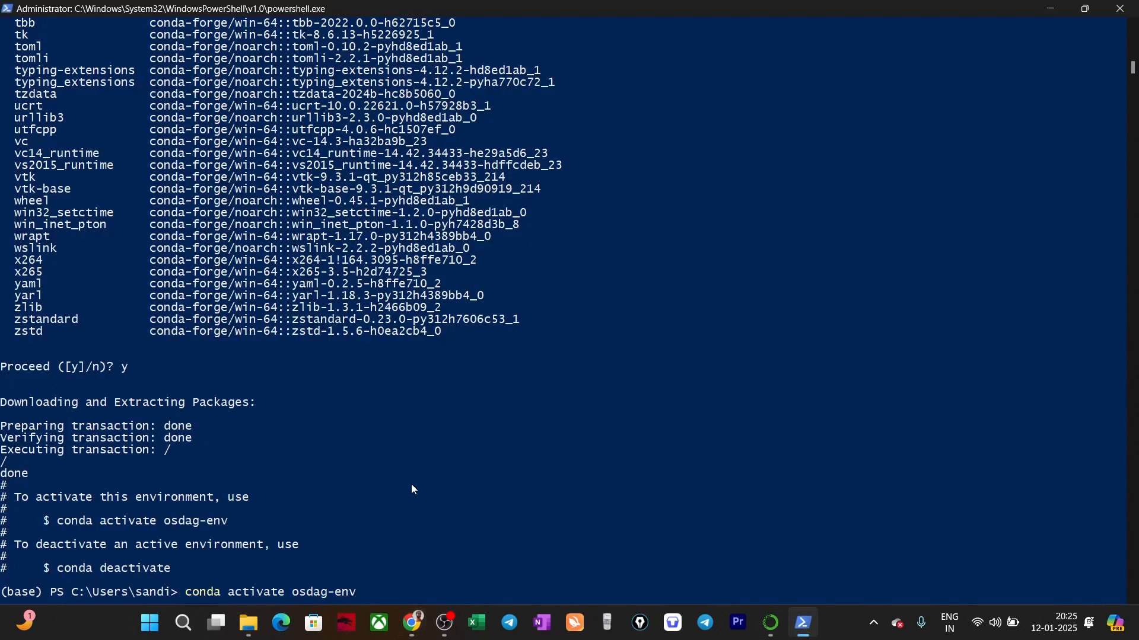
{"action": "key", "text": "Return"}
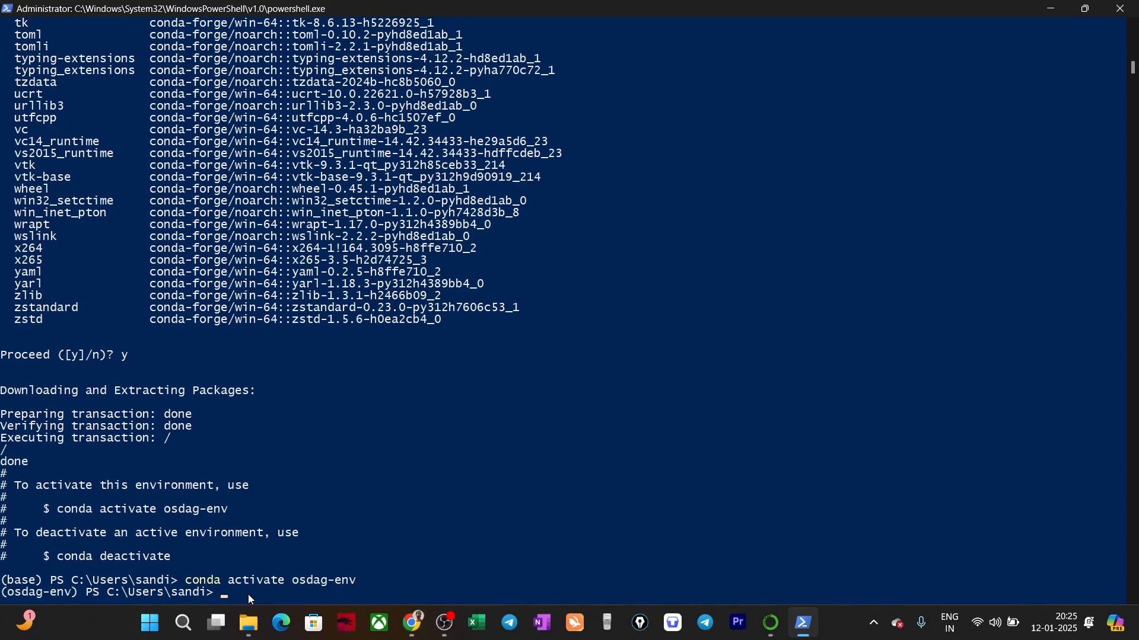
Copy the launch command from the Osdag downloads page and run osdag in the activated environment.
{"action": "left_click", "coordinate": [411, 624]}
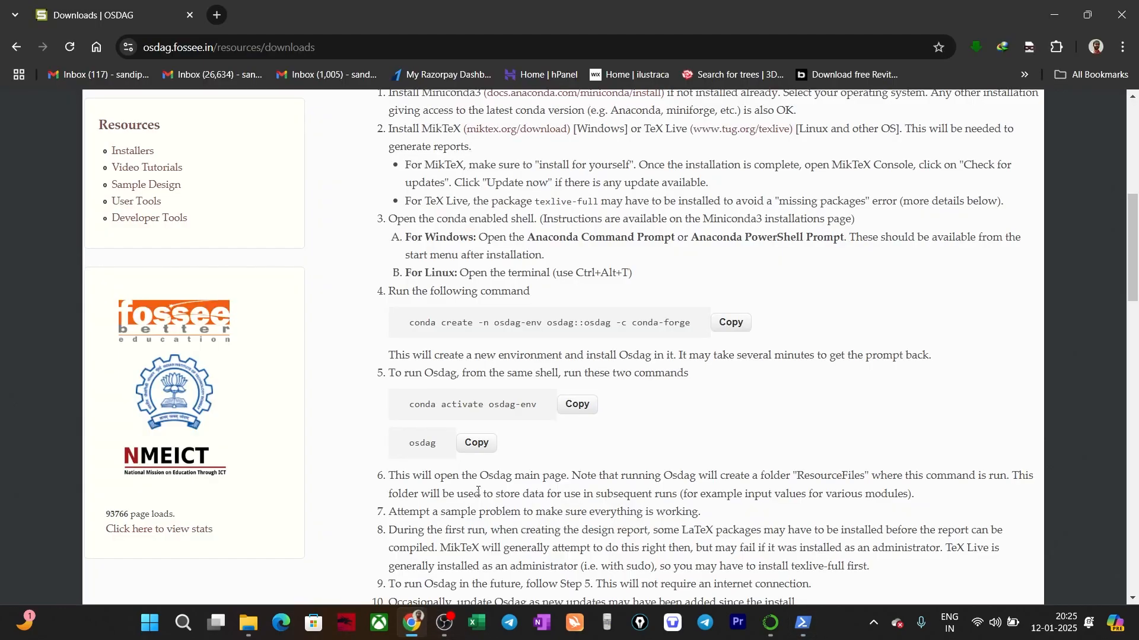
{"action": "left_click", "coordinate": [476, 443]}
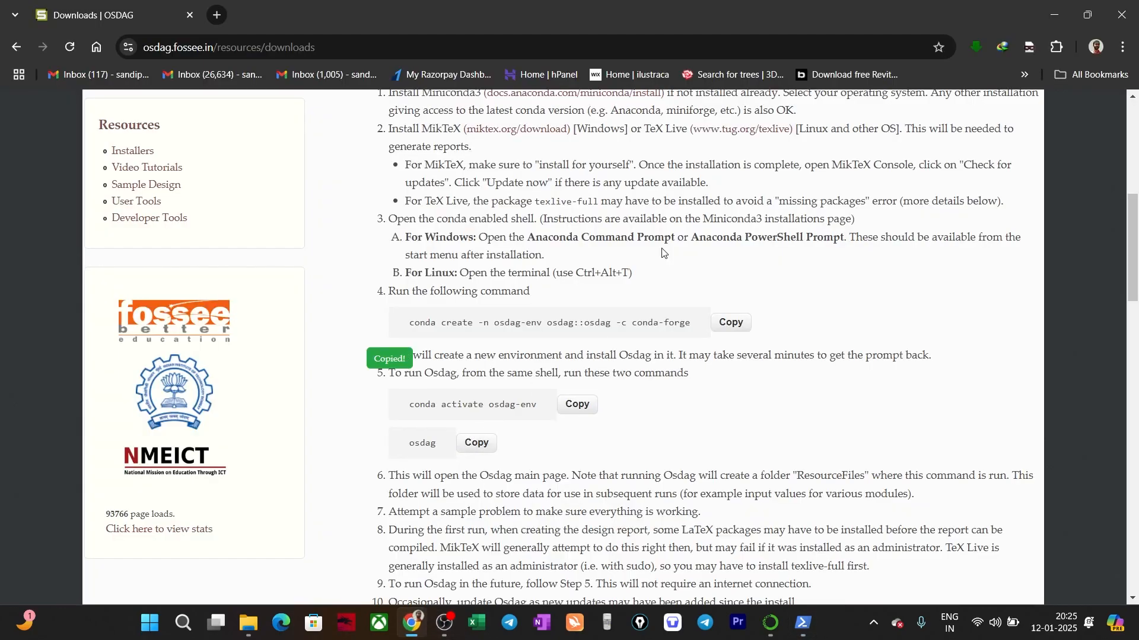
{"action": "left_click", "coordinate": [1051, 17]}
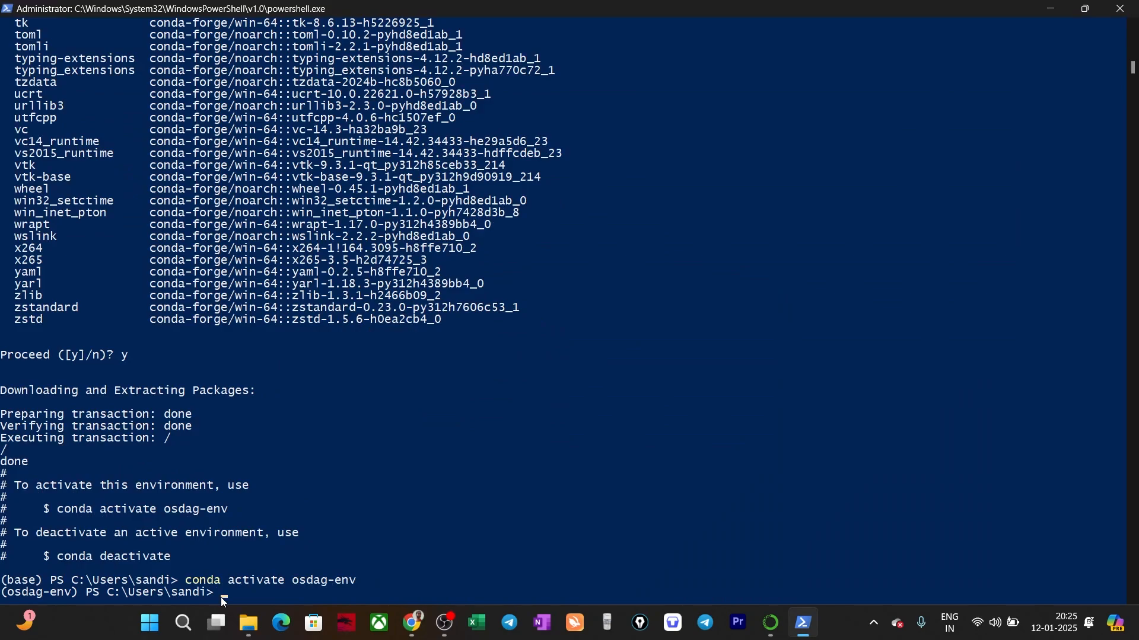
{"action": "key", "text": "ctrl+v"}
{"action": "key", "text": "Return"}
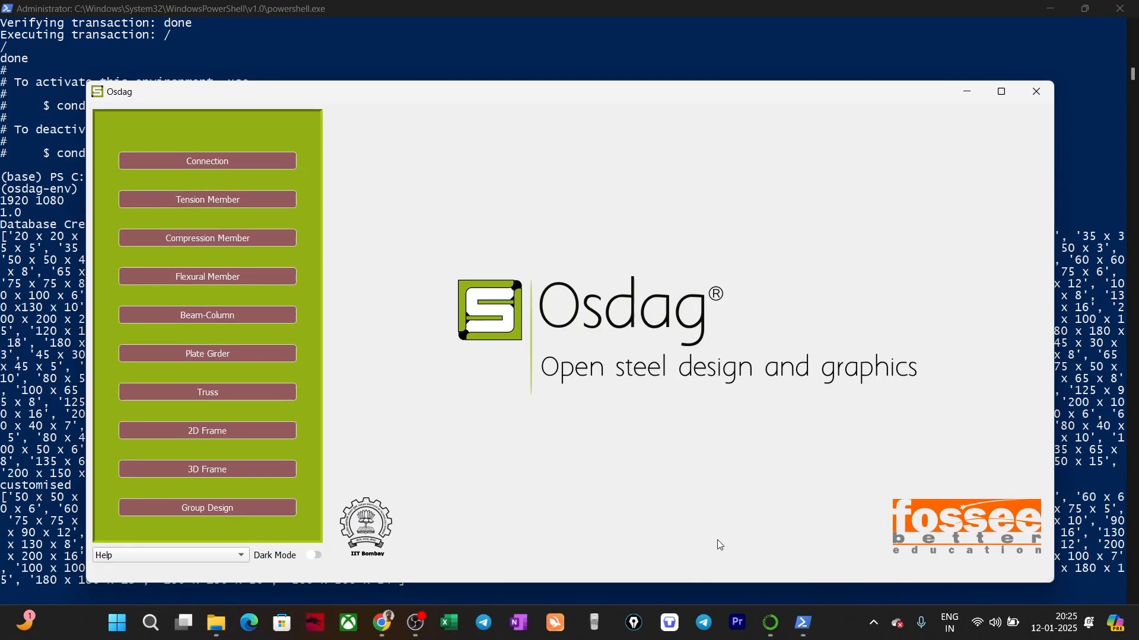
Close the Osdag main window and the PowerShell session it was launched from.
{"action": "left_click", "coordinate": [1001, 90]}
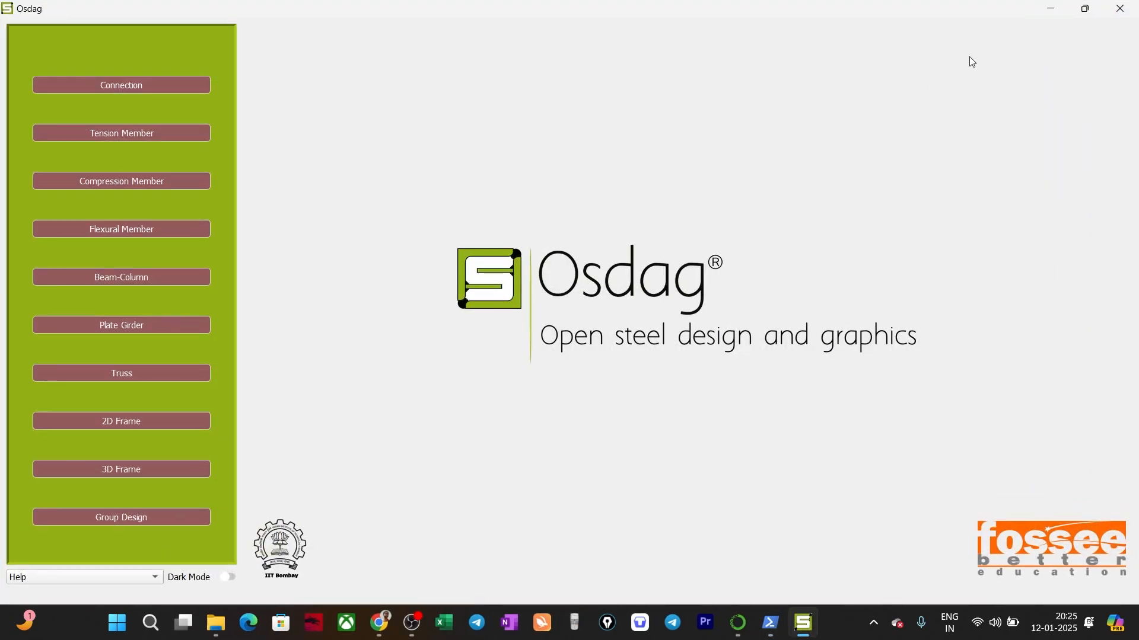
{"action": "left_click", "coordinate": [1131, 6]}
{"action": "scroll", "coordinate": [452, 171], "scroll_direction": "up", "scroll_amount": 14}
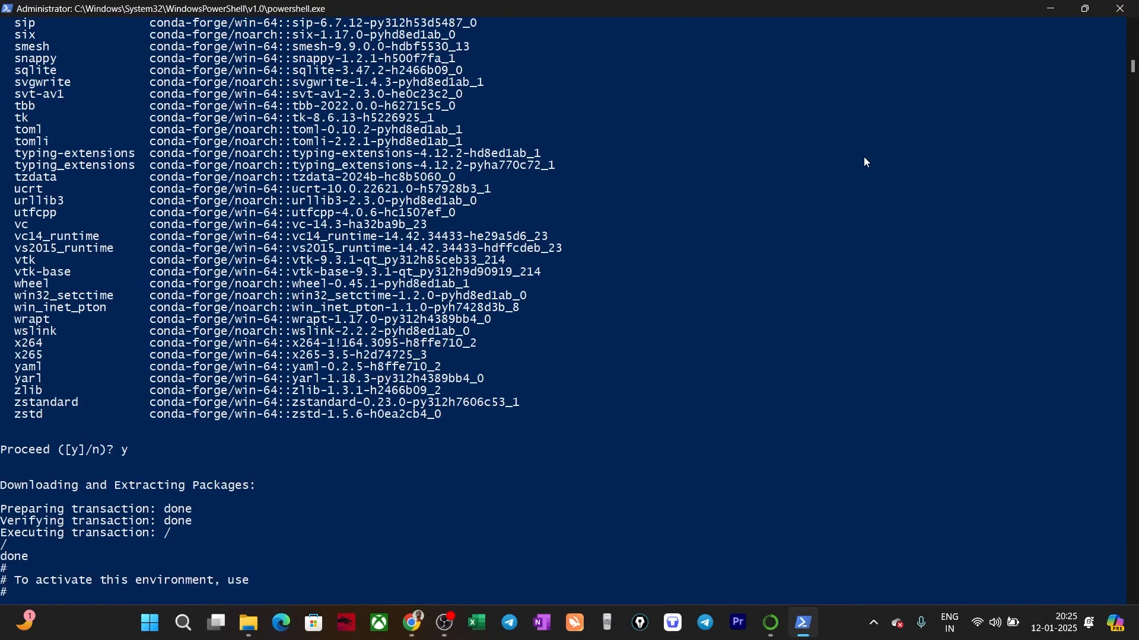
{"action": "left_click", "coordinate": [1121, 9]}
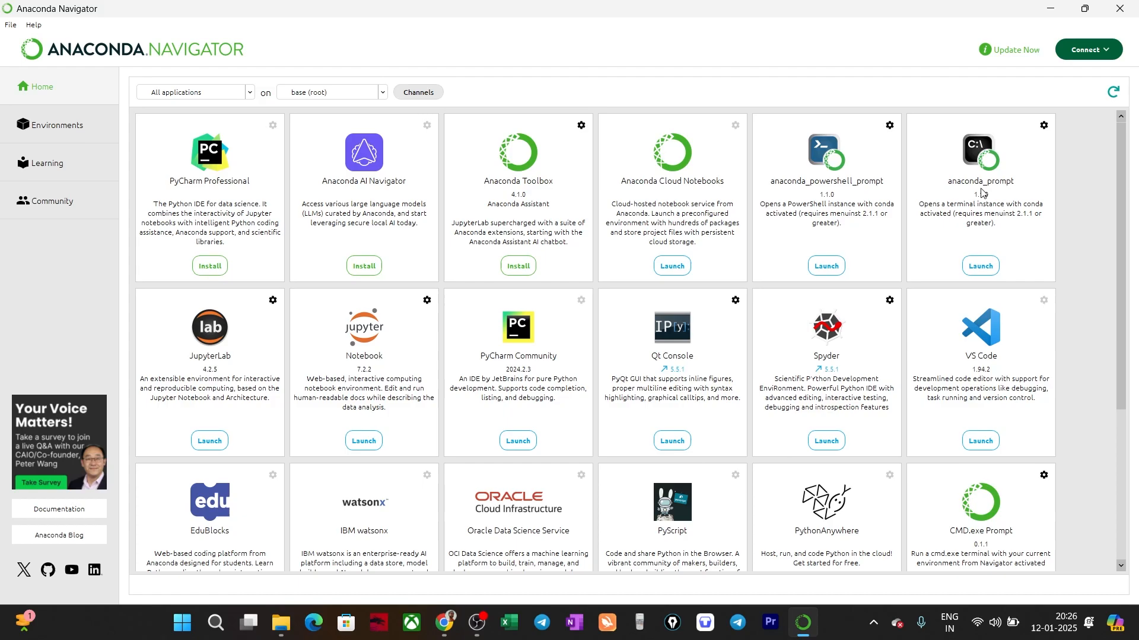
Launch anaconda_prompt from Anaconda Navigator and run conda activate osdag-env with the command copied from the Osdag downloads page.
{"action": "left_click", "coordinate": [983, 267]}
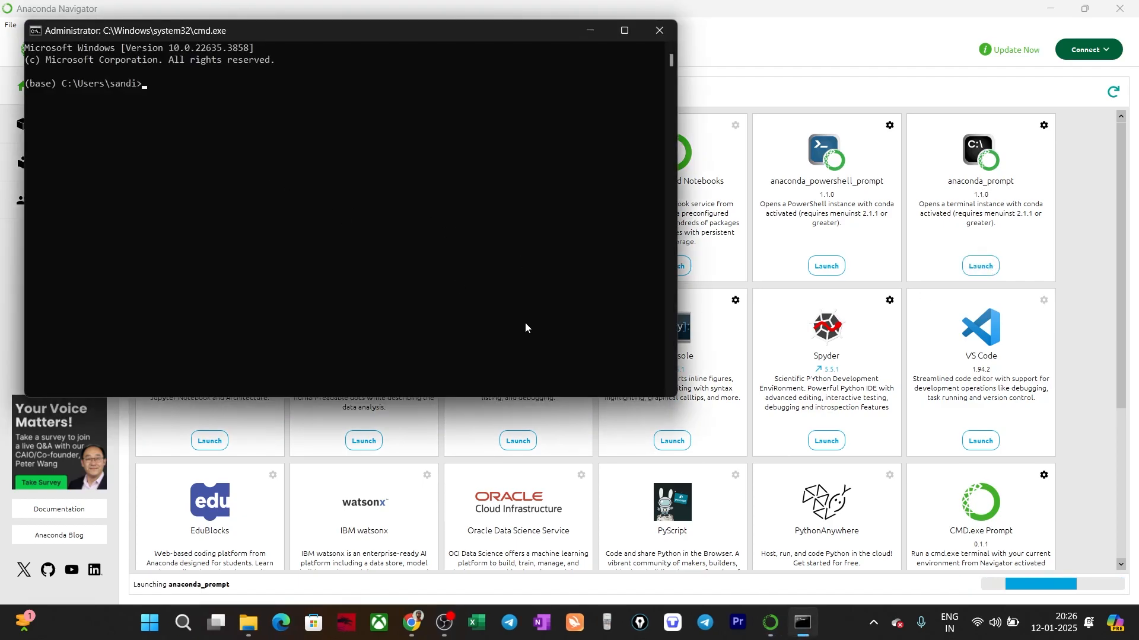
{"action": "left_click", "coordinate": [412, 623]}
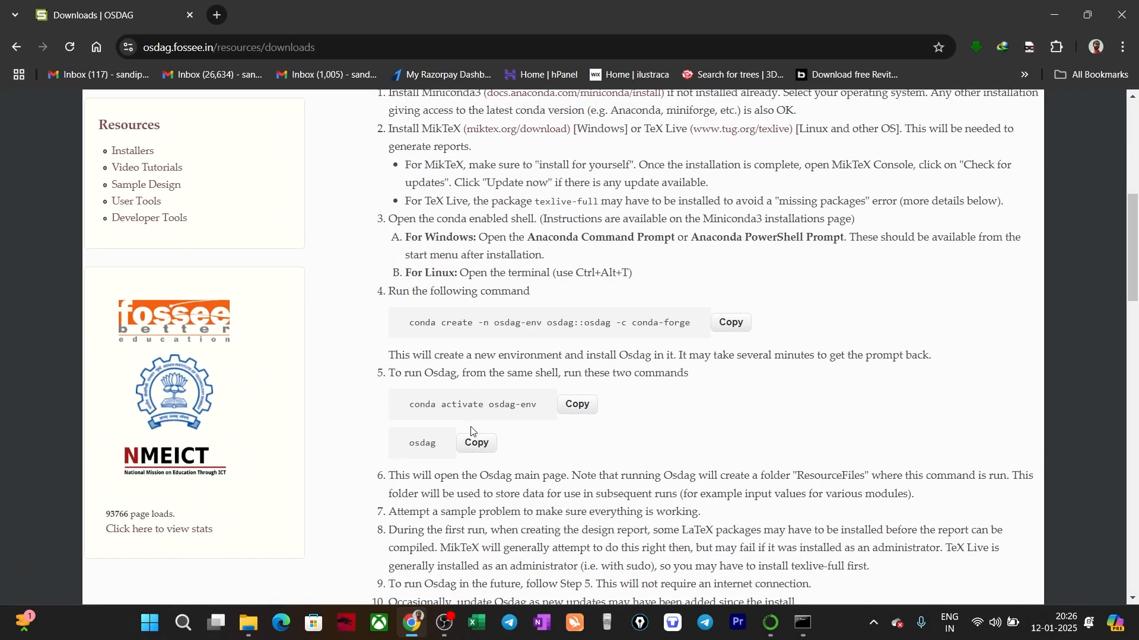
{"action": "left_click_drag", "start_coordinate": [409, 405], "coordinate": [538, 421]}
{"action": "key", "text": "ctrl+c"}
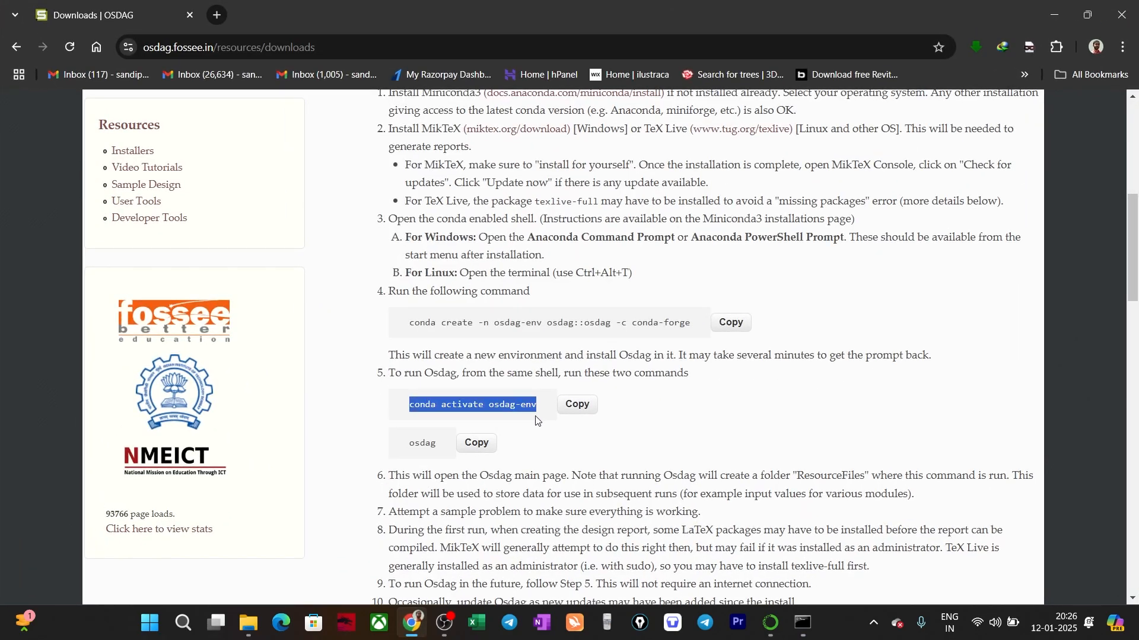
{"action": "left_click", "coordinate": [582, 408]}
{"action": "left_click", "coordinate": [1054, 15]}
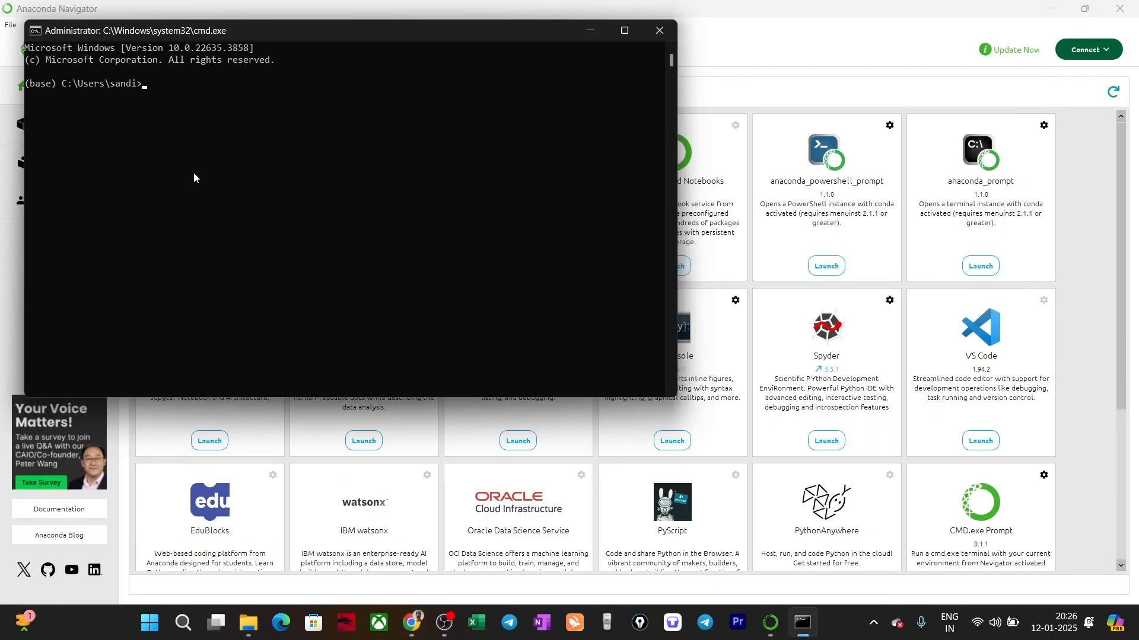
{"action": "key", "text": "ctrl+v"}
{"action": "key", "text": "Return"}
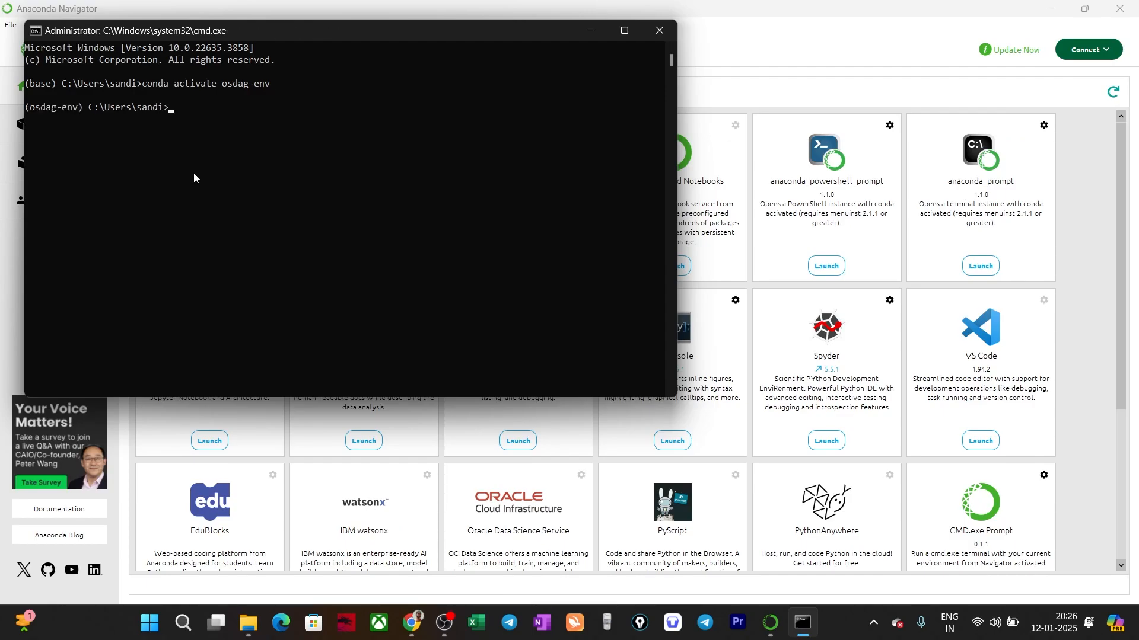
Run osdag in the activated command prompt environment and maximize the Osdag window.
{"action": "type", "text": "osdag"}
{"action": "key", "text": "Return"}
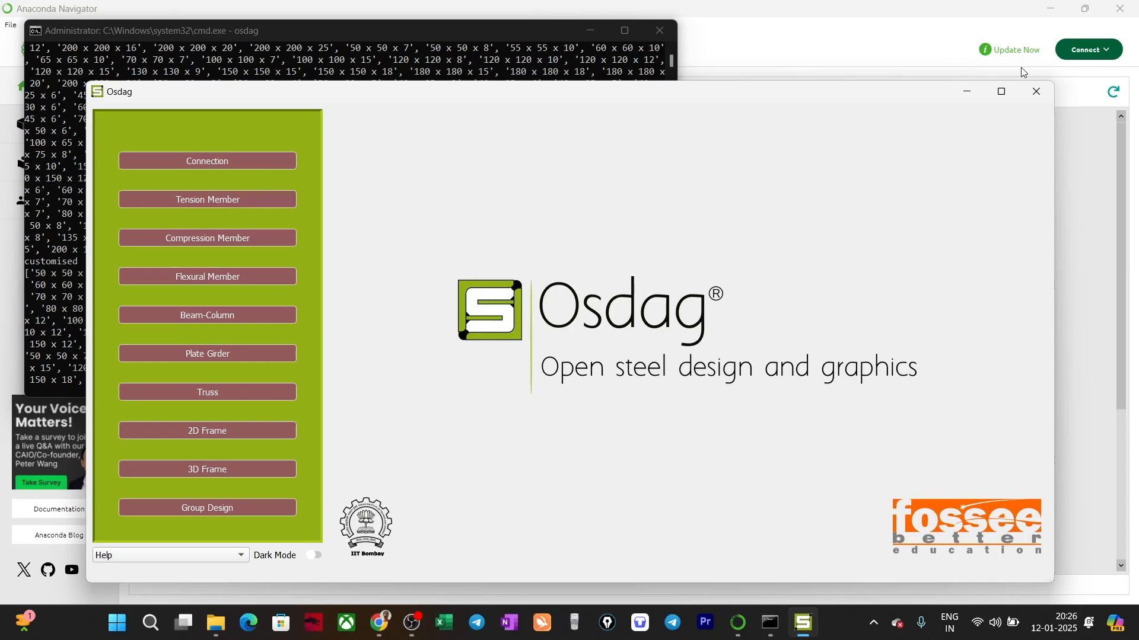
{"action": "left_click", "coordinate": [1002, 91]}
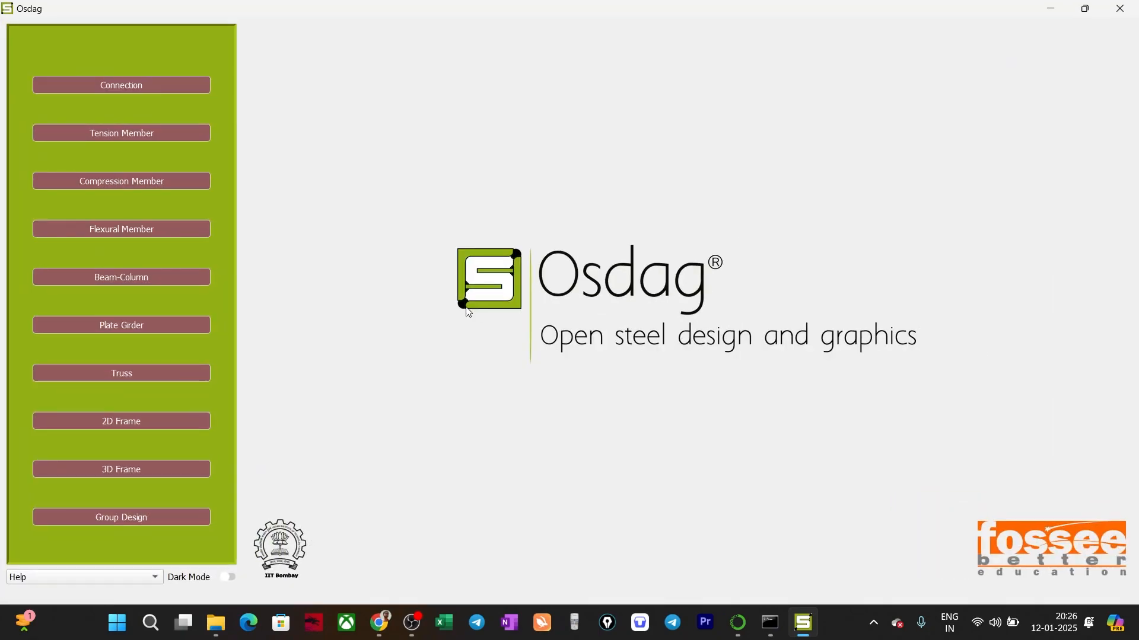
Start a Fin Plate shear connection design from the Connection module and maximize its window.
{"action": "left_click", "coordinate": [112, 86]}
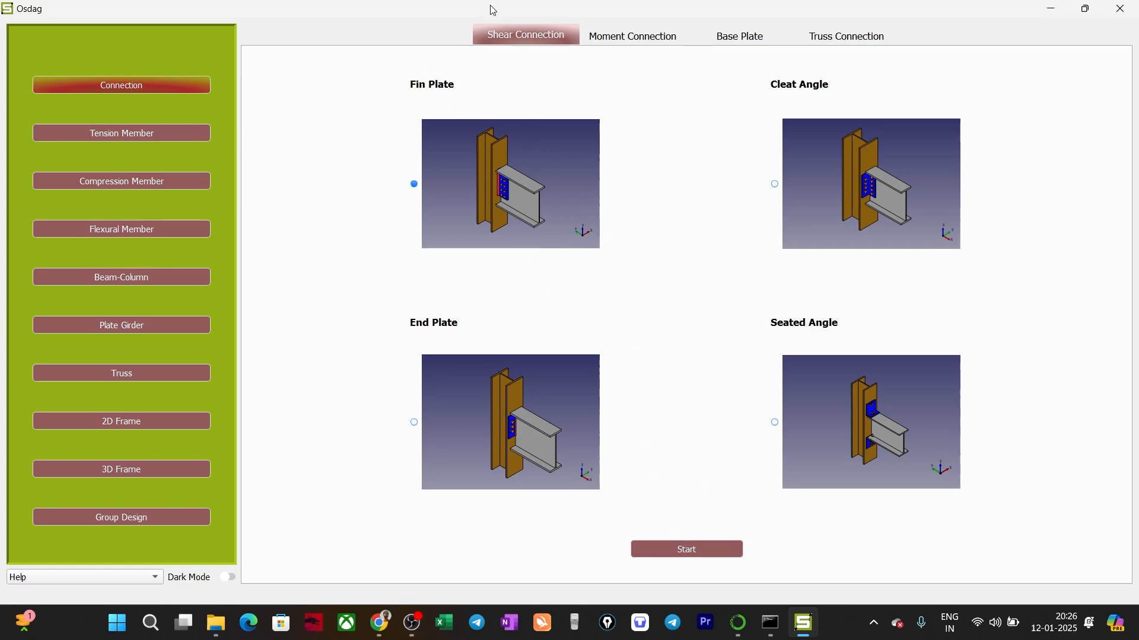
{"action": "left_click", "coordinate": [670, 554]}
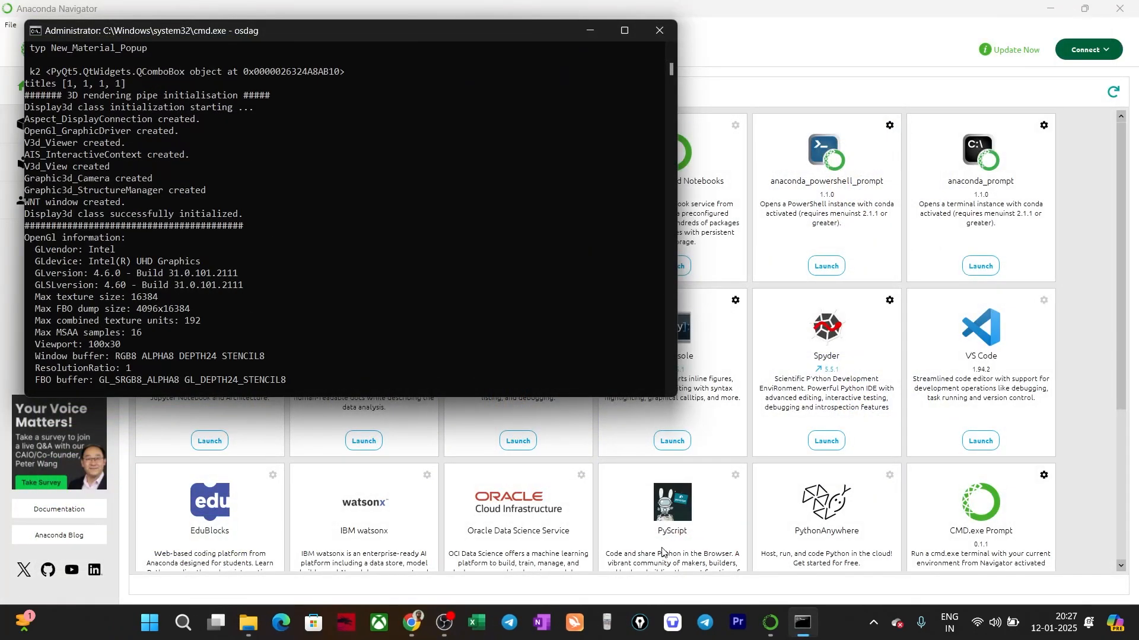
{"action": "left_click", "coordinate": [818, 624]}
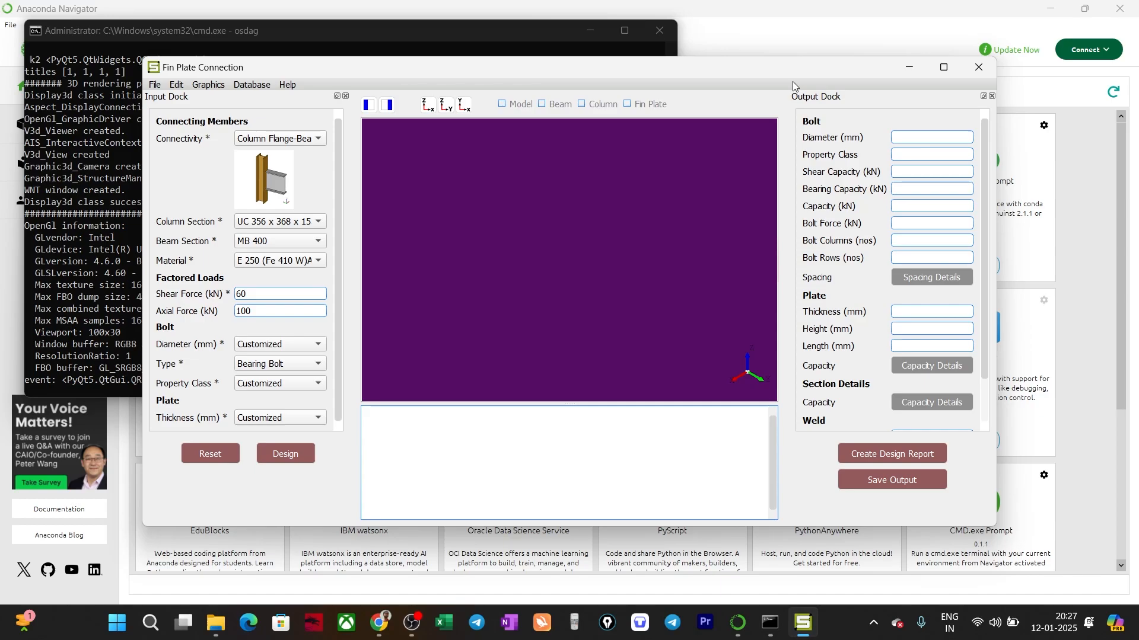
{"action": "left_click", "coordinate": [942, 70]}
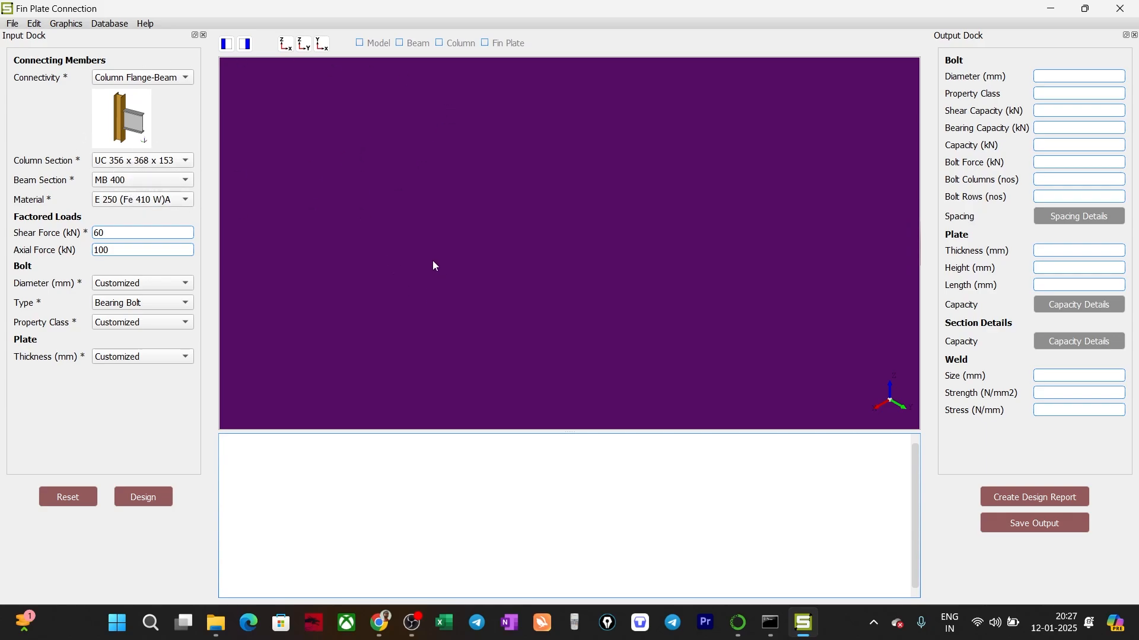
Select E 250 (Fe 410 W)A as the material of the connecting members.
{"action": "left_click", "coordinate": [135, 254]}
{"action": "left_click", "coordinate": [121, 246]}
{"action": "left_click", "coordinate": [103, 201]}
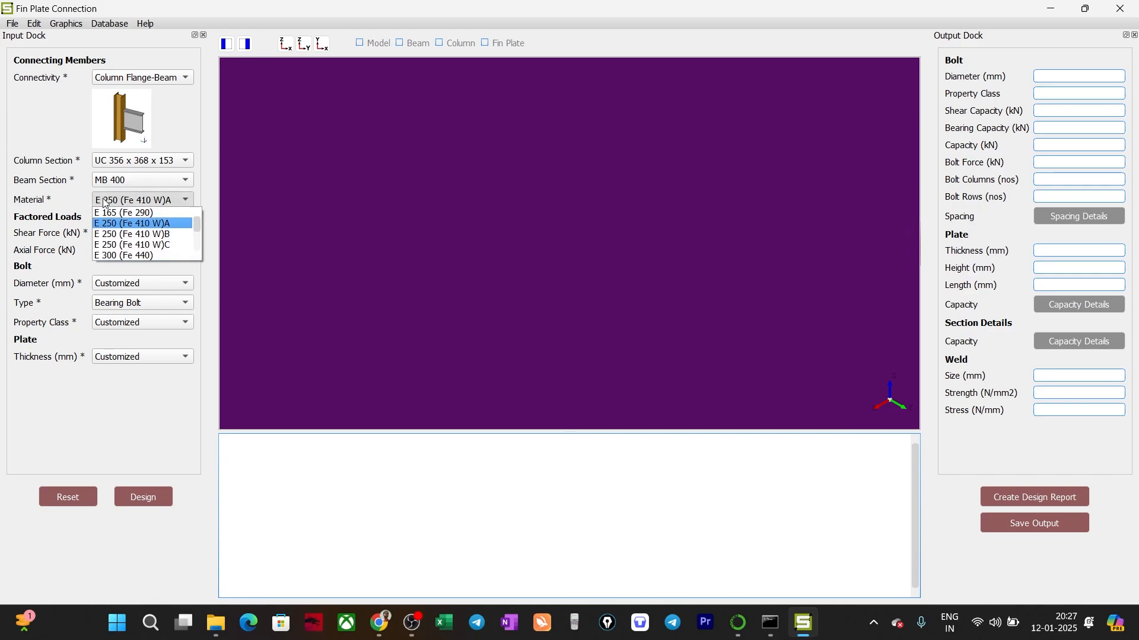
{"action": "left_click", "coordinate": [115, 227]}
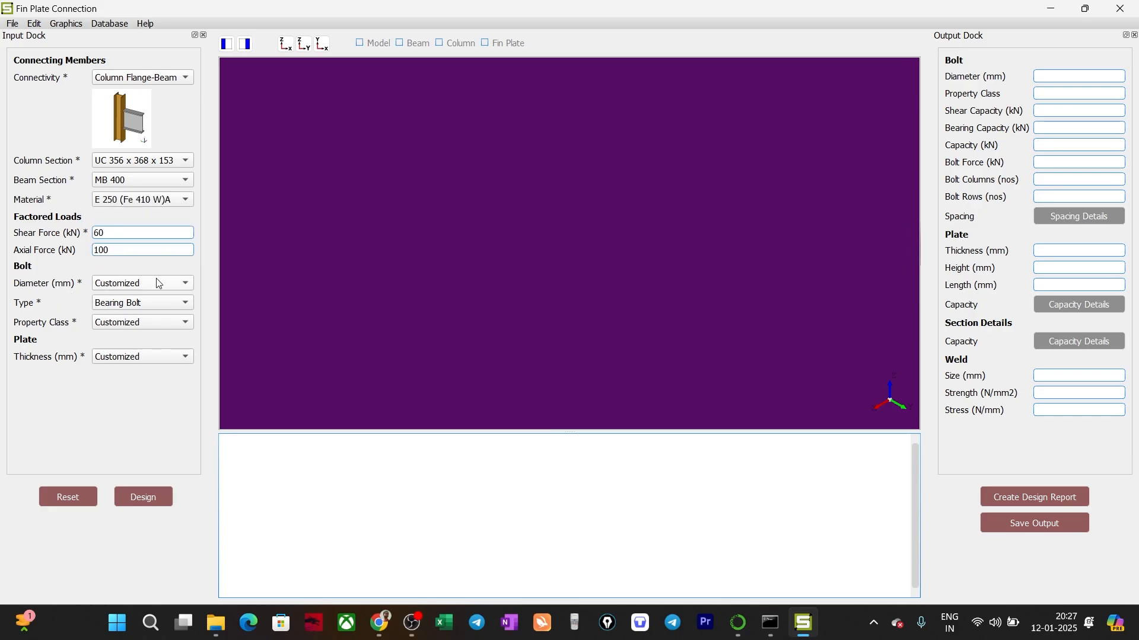
Set the bolt diameter and property class to All, keeping Bearing Bolt as the type.
{"action": "left_click", "coordinate": [138, 284]}
{"action": "left_click", "coordinate": [118, 300]}
{"action": "left_click", "coordinate": [144, 327]}
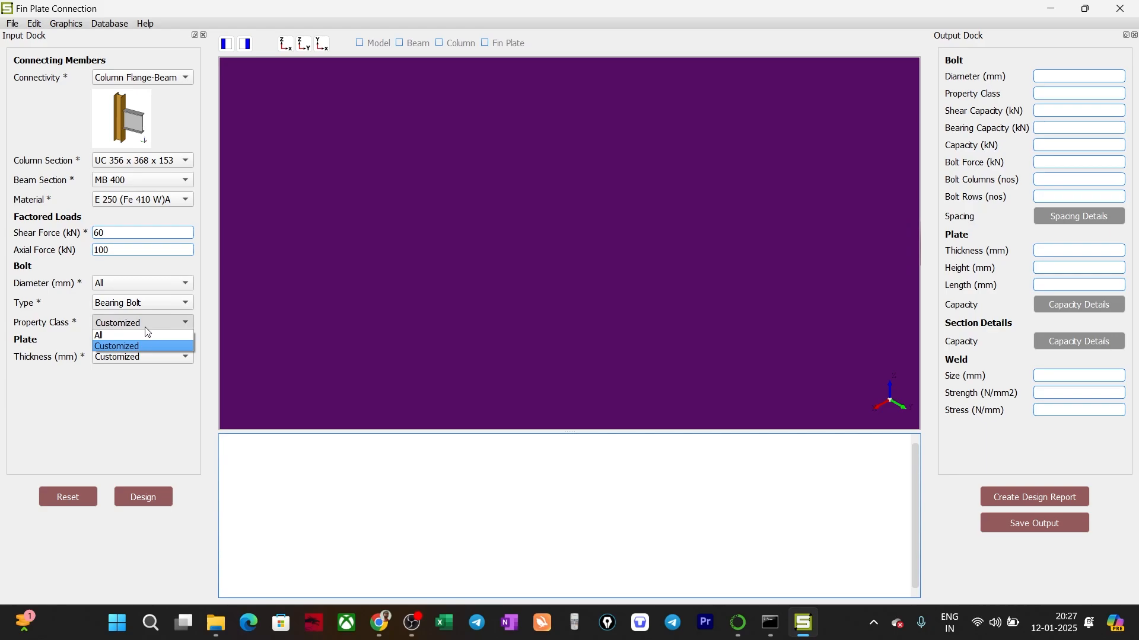
{"action": "left_click", "coordinate": [141, 332]}
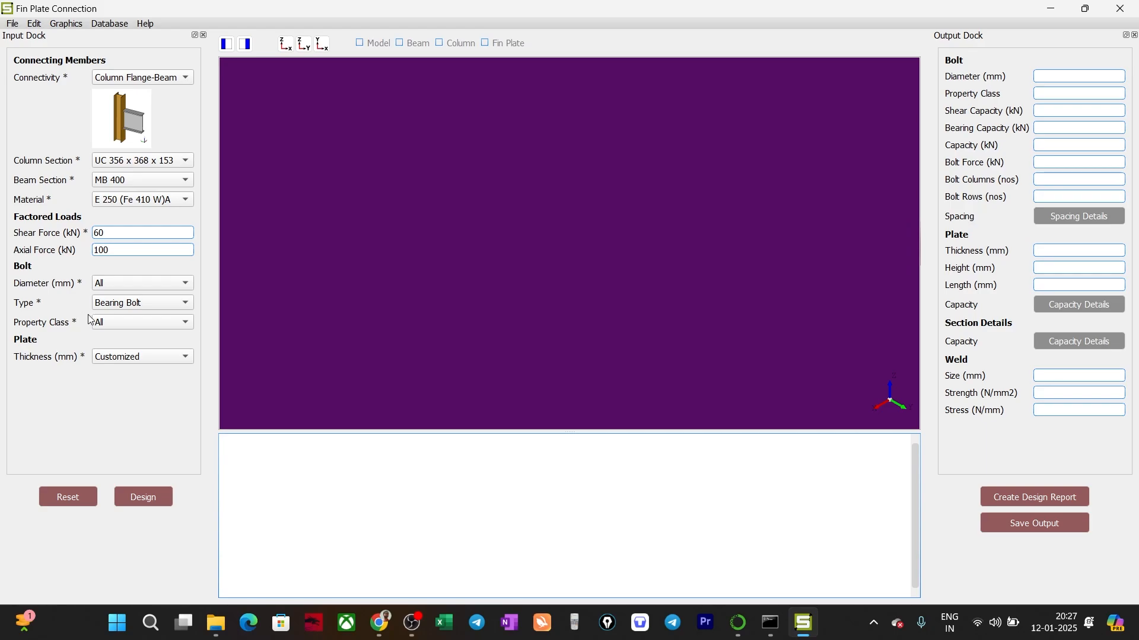
{"action": "left_click", "coordinate": [172, 304]}
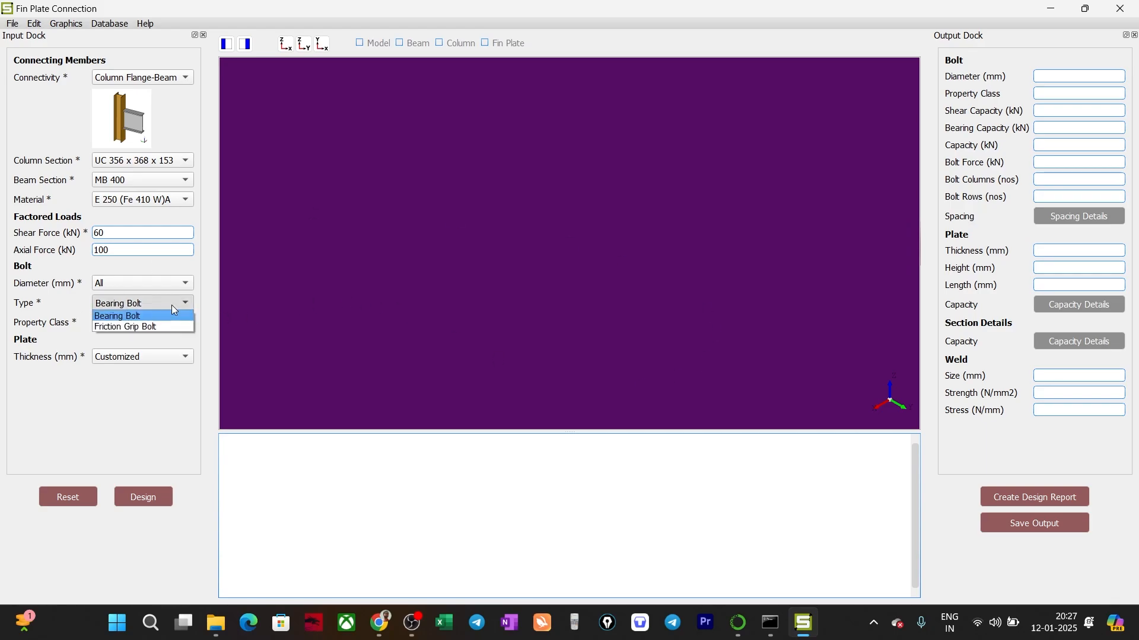
{"action": "left_click", "coordinate": [172, 306]}
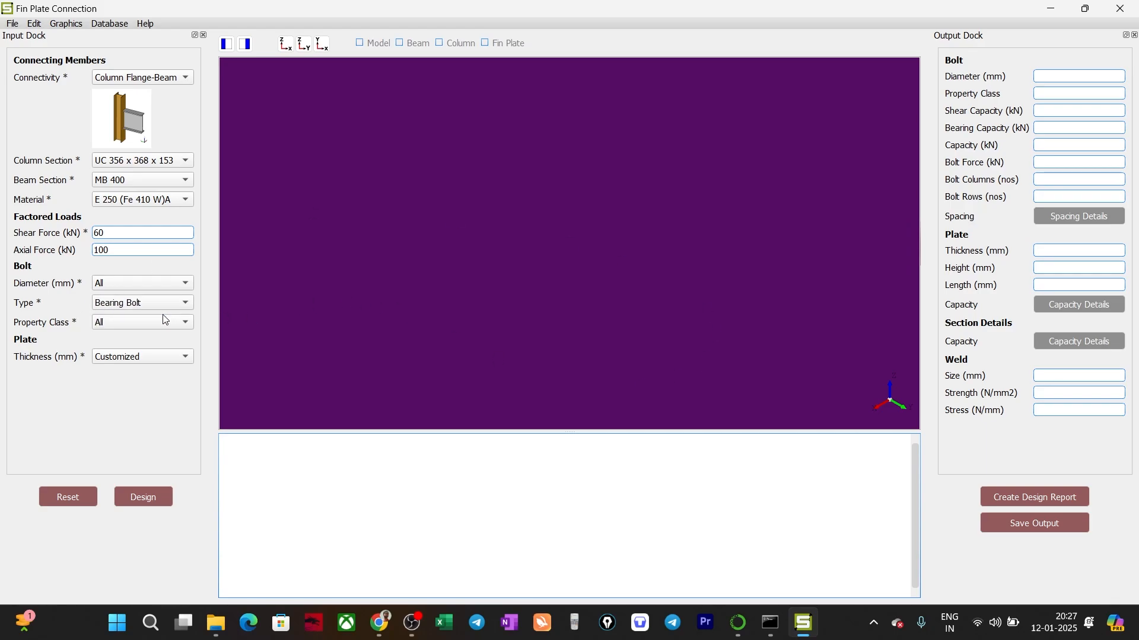
Set the plate thickness to All and run the fin plate connection design.
{"action": "left_click", "coordinate": [115, 357]}
{"action": "left_click", "coordinate": [114, 371]}
{"action": "left_click", "coordinate": [162, 493]}
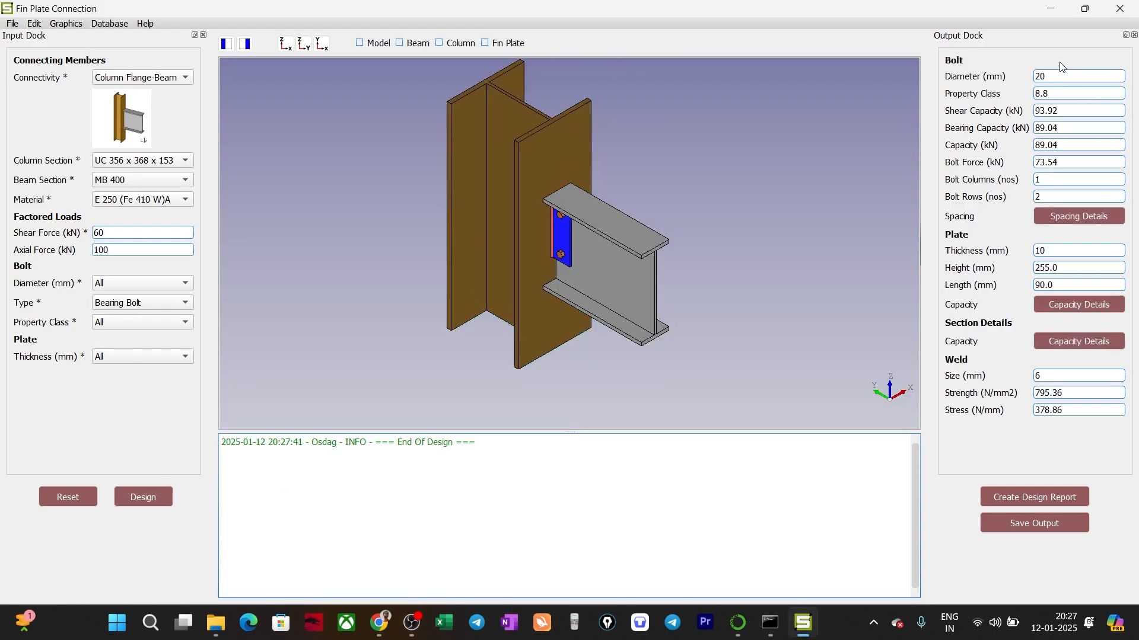
Review the bolt spacing details and the plate and section capacity details of the designed connection.
{"action": "left_click", "coordinate": [1079, 218]}
{"action": "left_click", "coordinate": [790, 161]}
{"action": "left_click", "coordinate": [1072, 305]}
{"action": "left_click", "coordinate": [806, 181]}
{"action": "left_click", "coordinate": [1095, 340]}
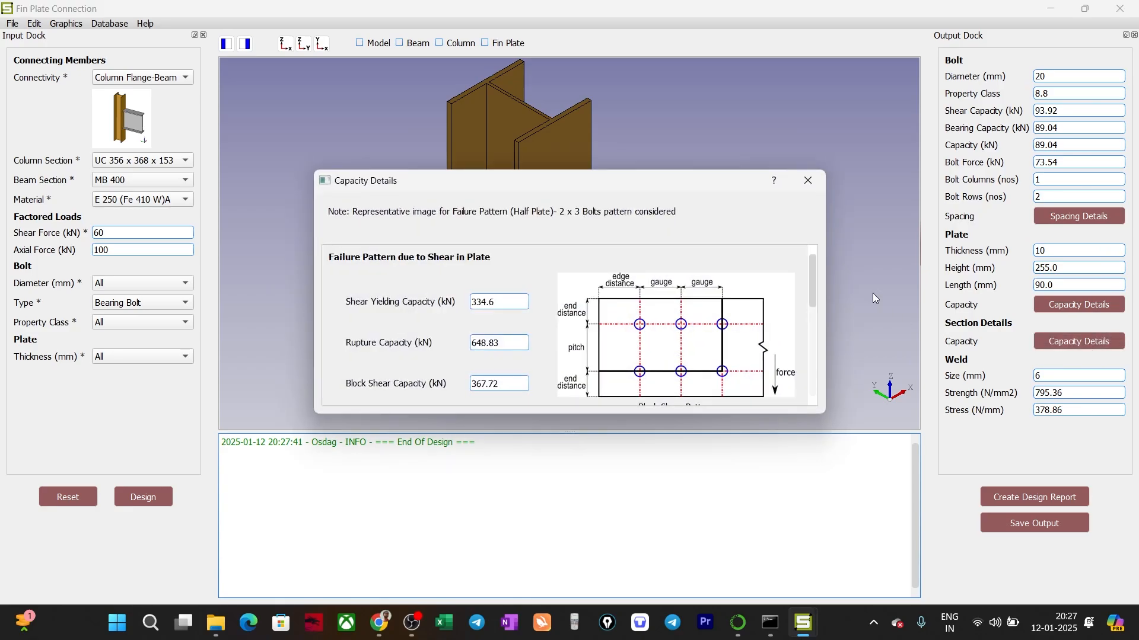
{"action": "scroll", "coordinate": [809, 221], "scroll_direction": "down", "scroll_amount": 3}
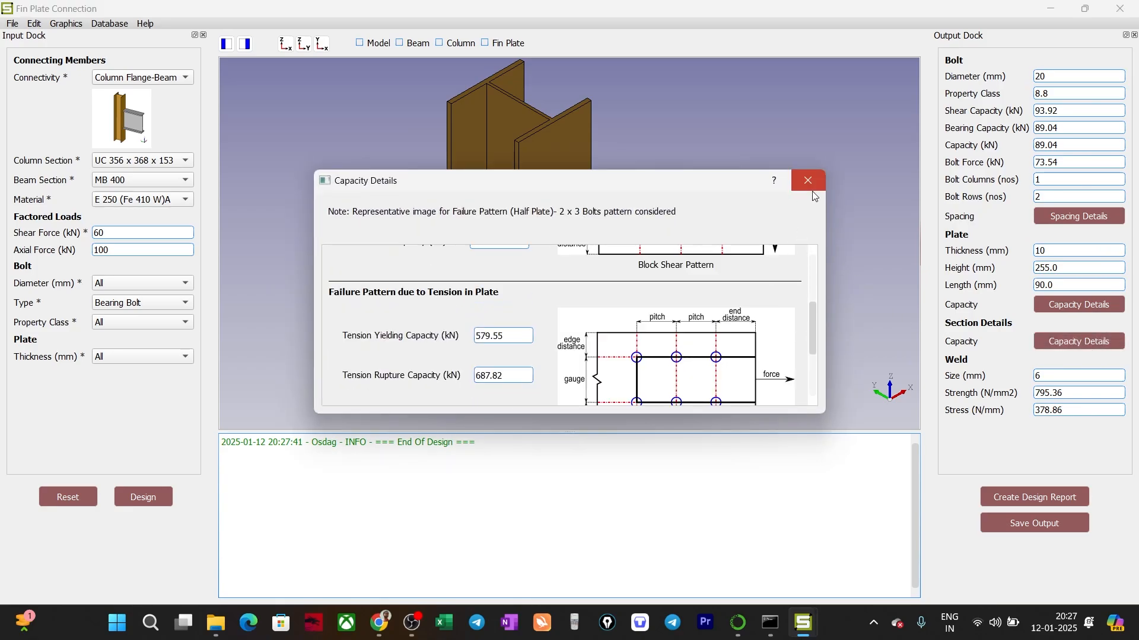
{"action": "left_click", "coordinate": [813, 190]}
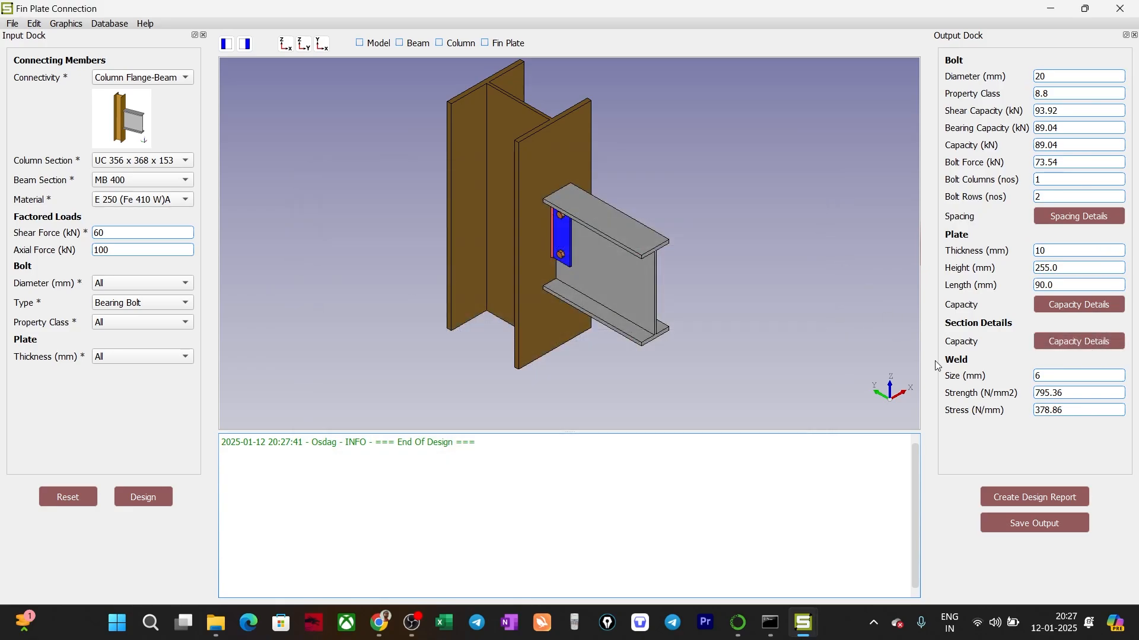
Create a design report with ilustraca as the company name and confirm the report summary.
{"action": "left_click", "coordinate": [1052, 499]}
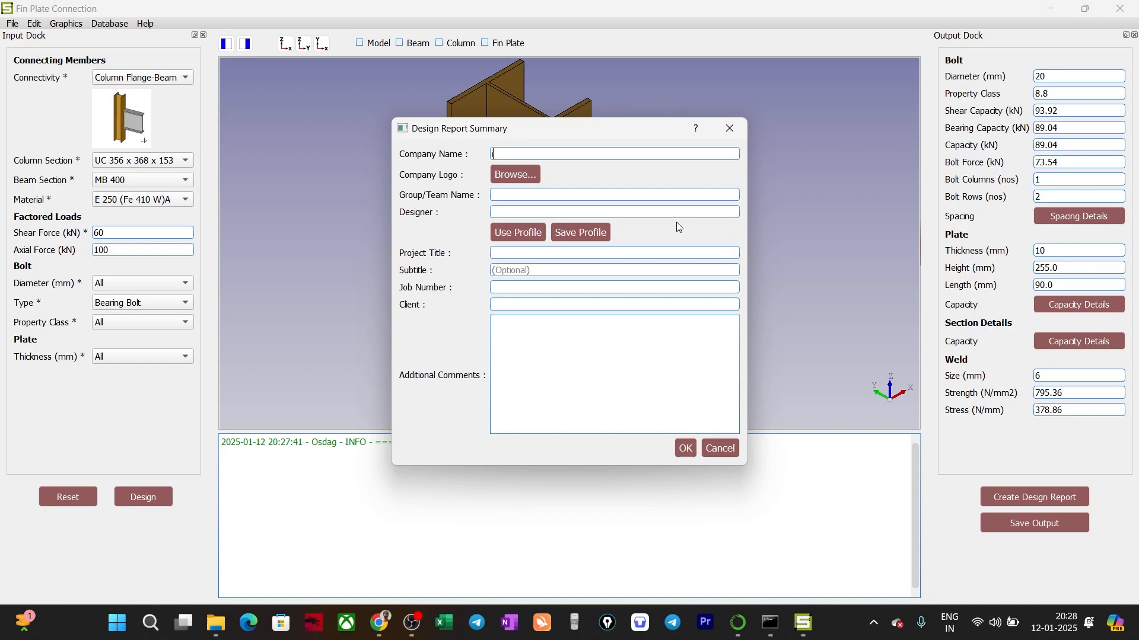
{"action": "type", "text": "ilustraca"}
{"action": "left_click", "coordinate": [688, 455]}
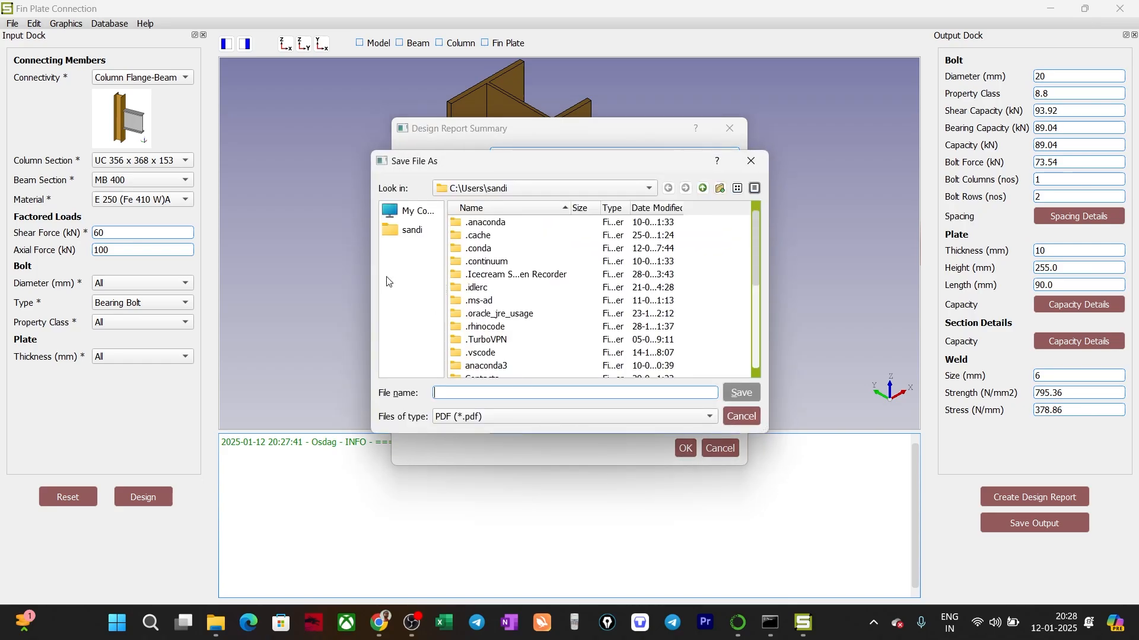
Save the design report as the PDF OSDAGNEW01 on the D: drive, installing the missing lastpage package for all users.
{"action": "left_click", "coordinate": [413, 216]}
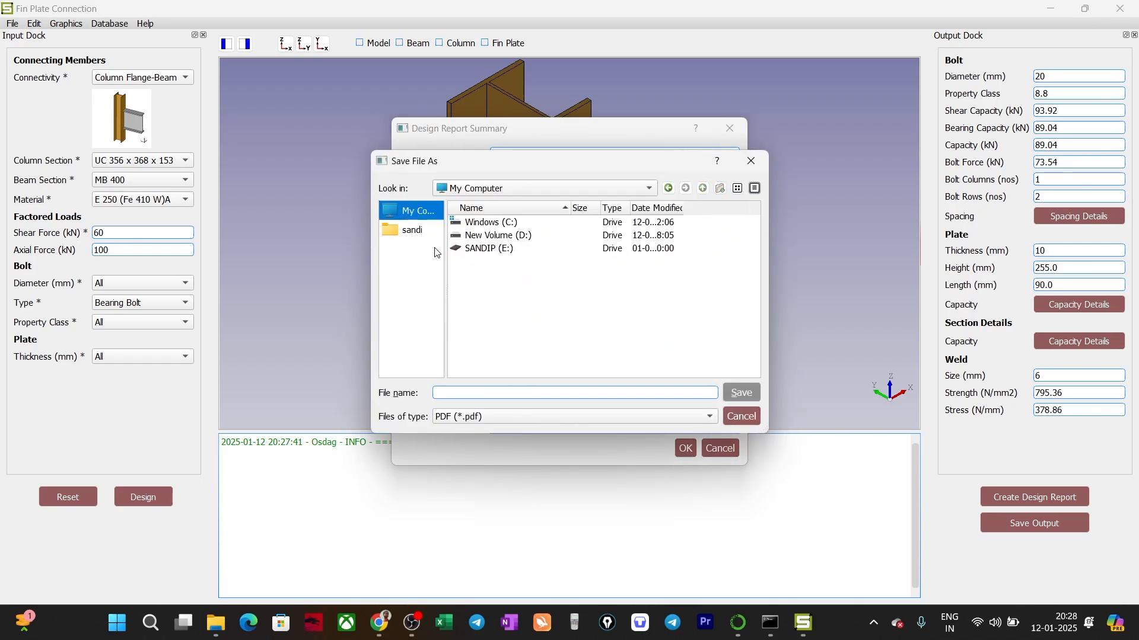
{"action": "left_click", "coordinate": [494, 240]}
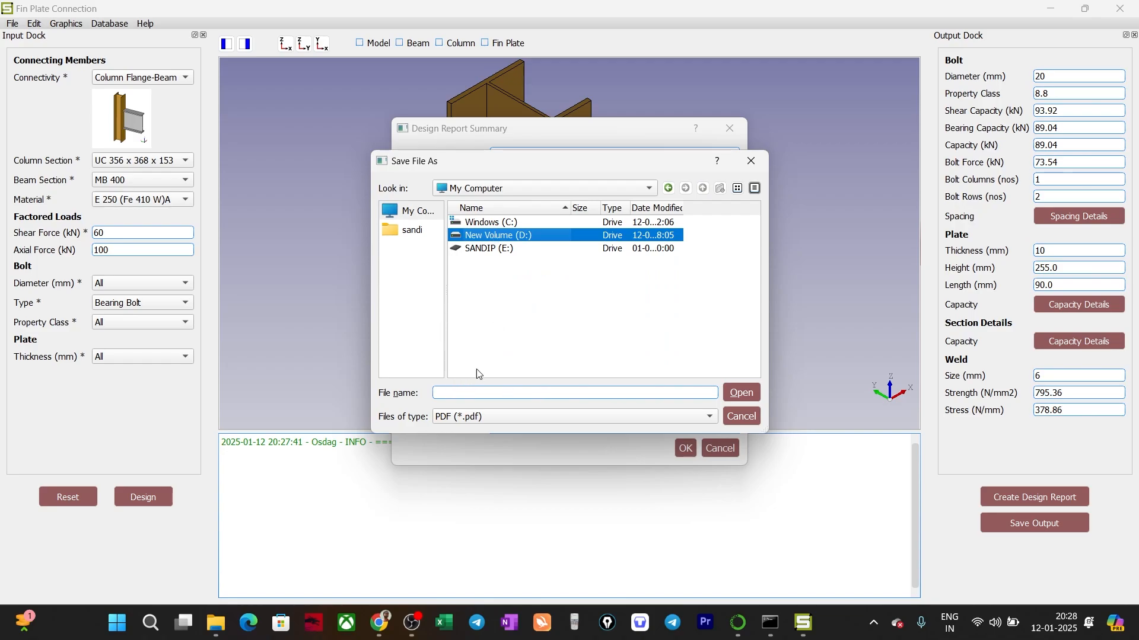
{"action": "left_click", "coordinate": [465, 393]}
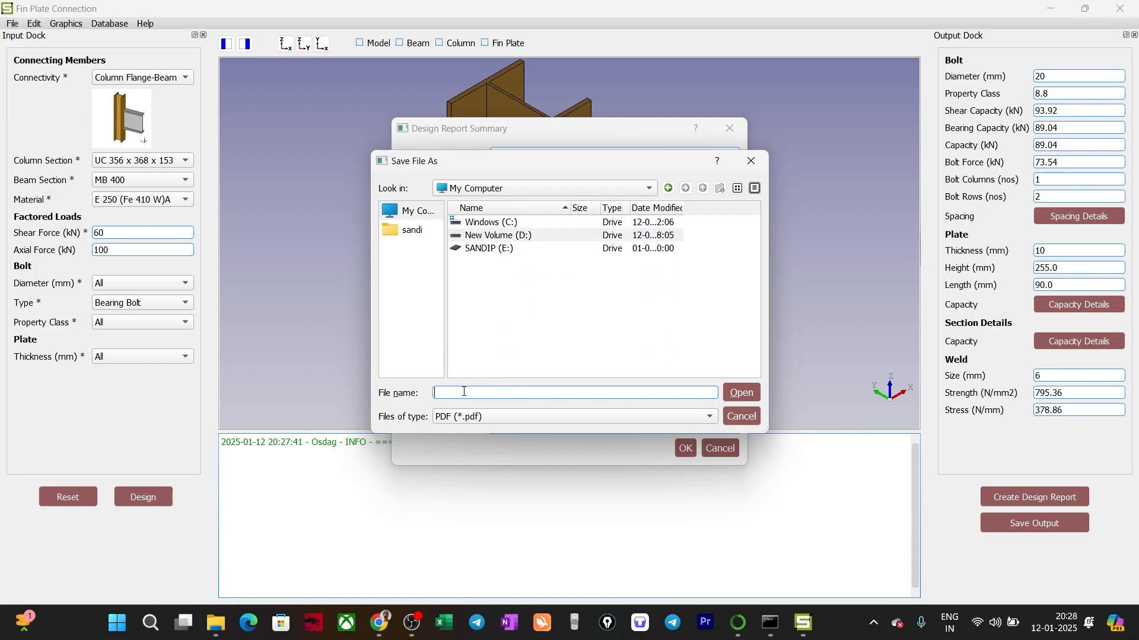
{"action": "type", "text": "OS"}
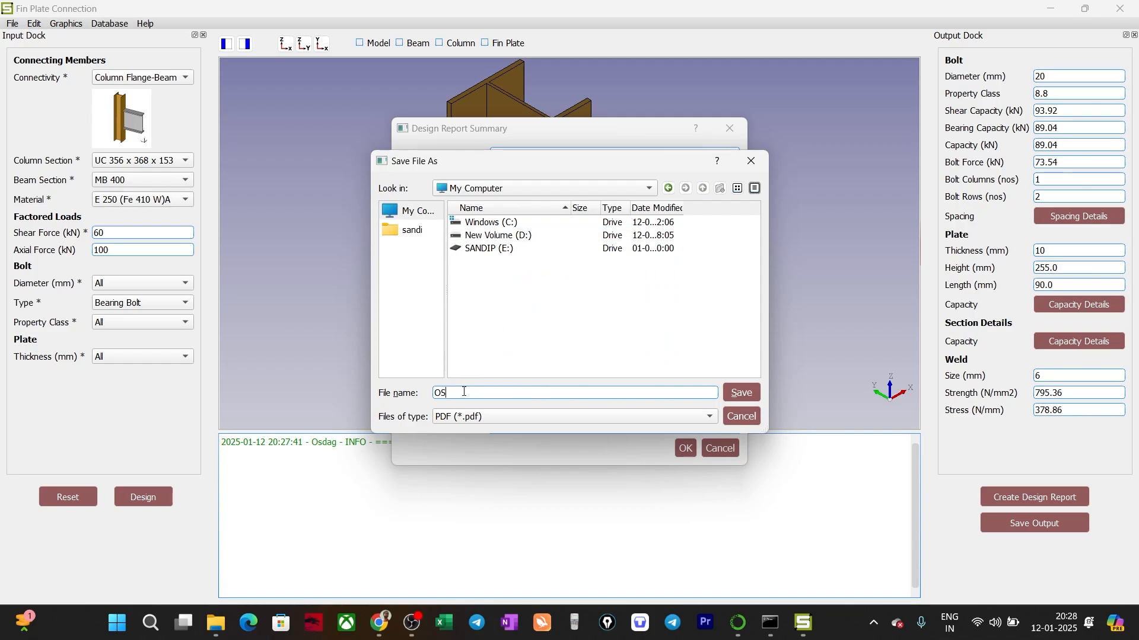
{"action": "type", "text": "DAGNEW01"}
{"action": "double_click", "coordinate": [524, 237]}
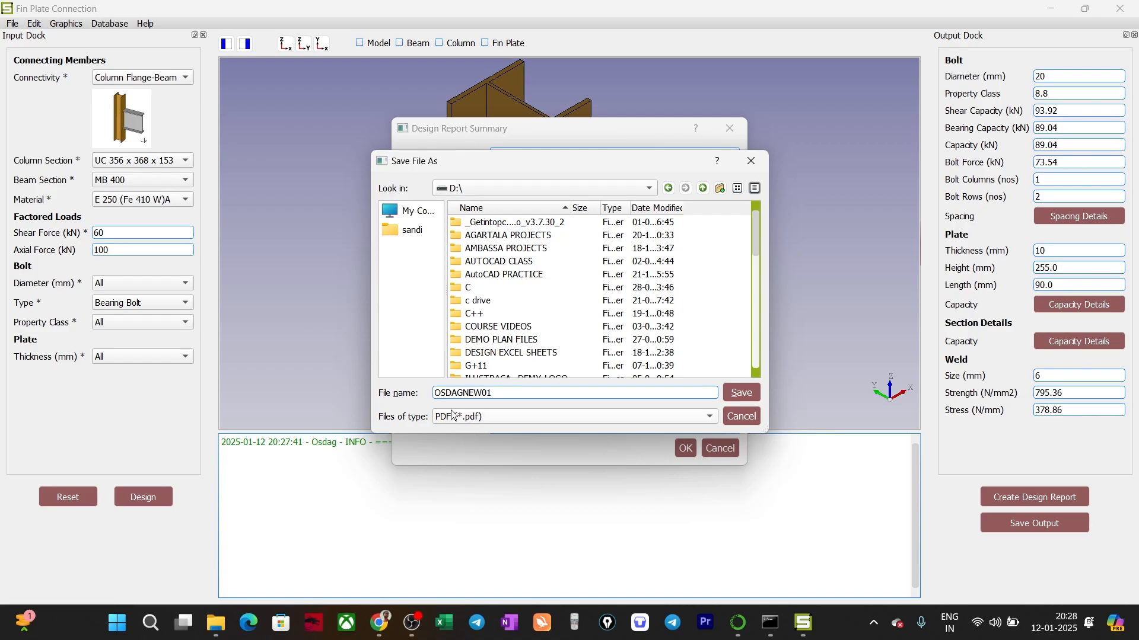
{"action": "left_click", "coordinate": [748, 393]}
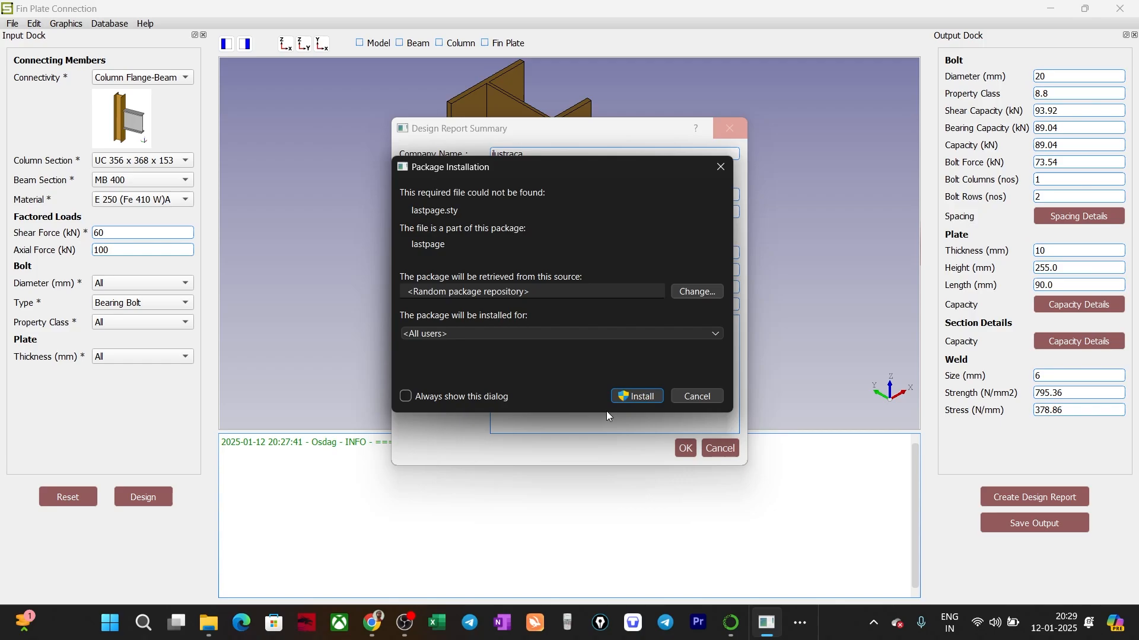
{"action": "left_click", "coordinate": [633, 403]}
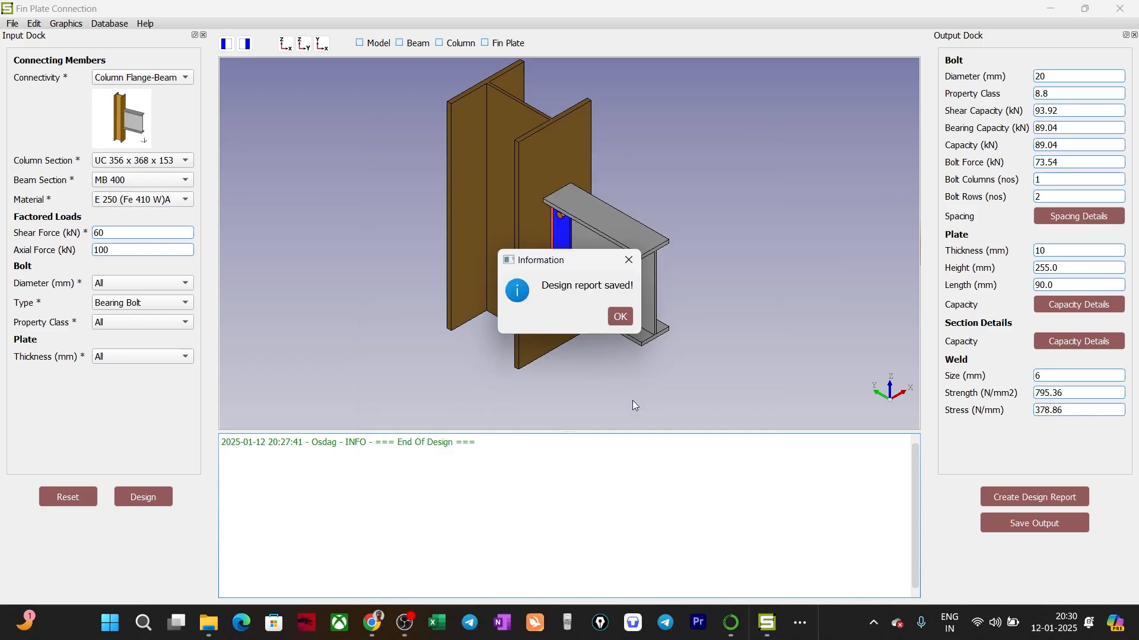
{"action": "left_click", "coordinate": [618, 317]}
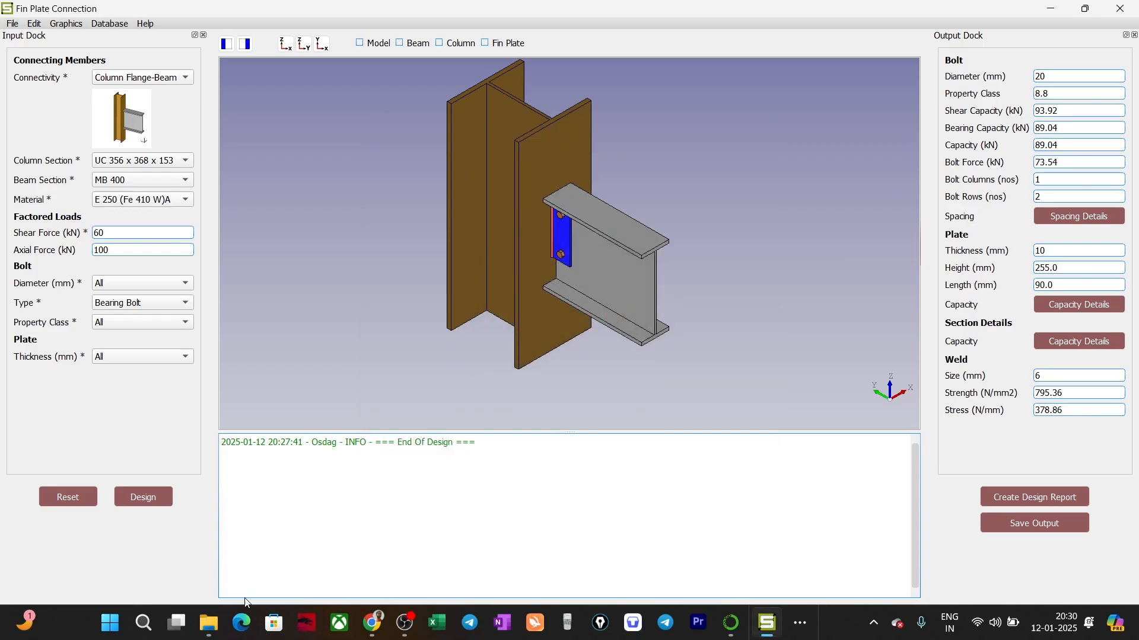
Open the saved report OSDAGNEW01.pdf from the D: drive and review its input parameters, section properties and design checks.
{"action": "left_click", "coordinate": [214, 624]}
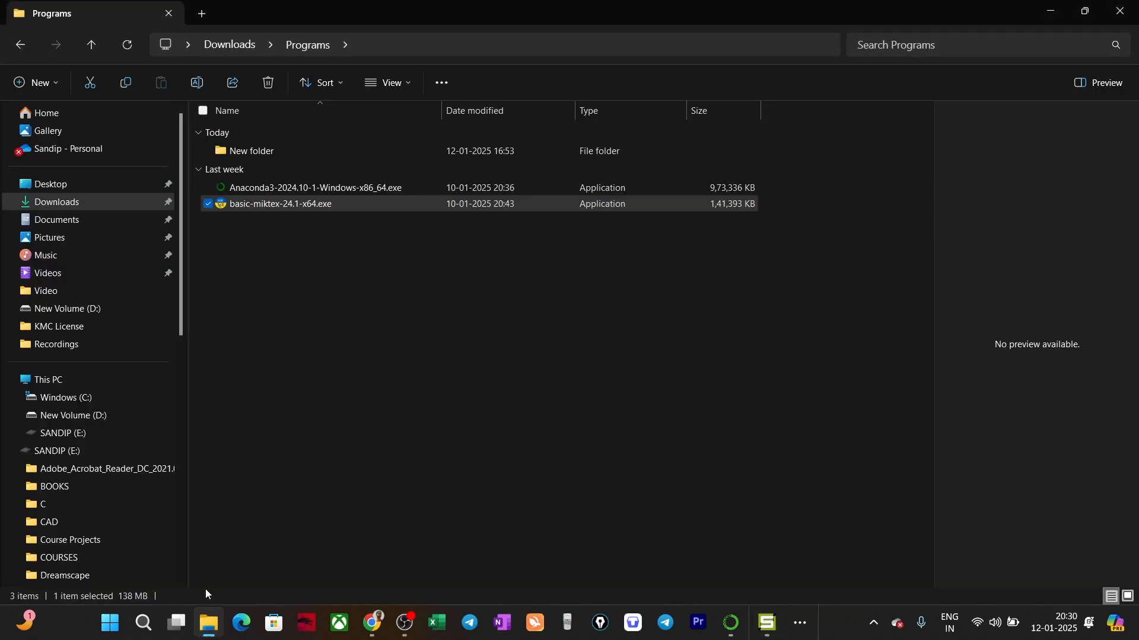
{"action": "left_click", "coordinate": [112, 417]}
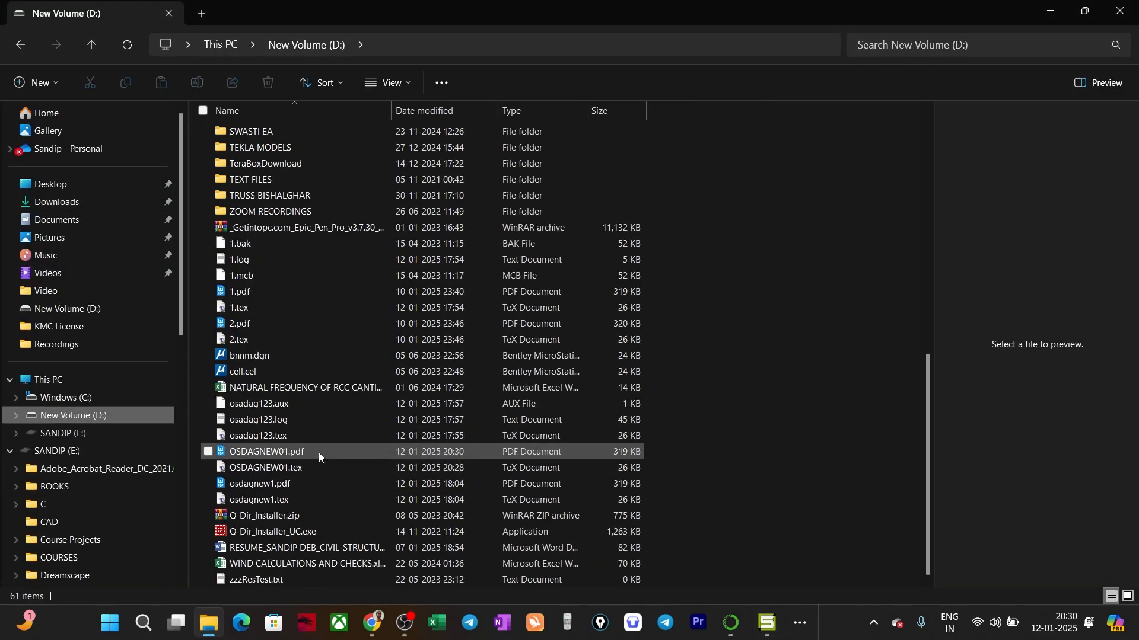
{"action": "left_click", "coordinate": [321, 452]}
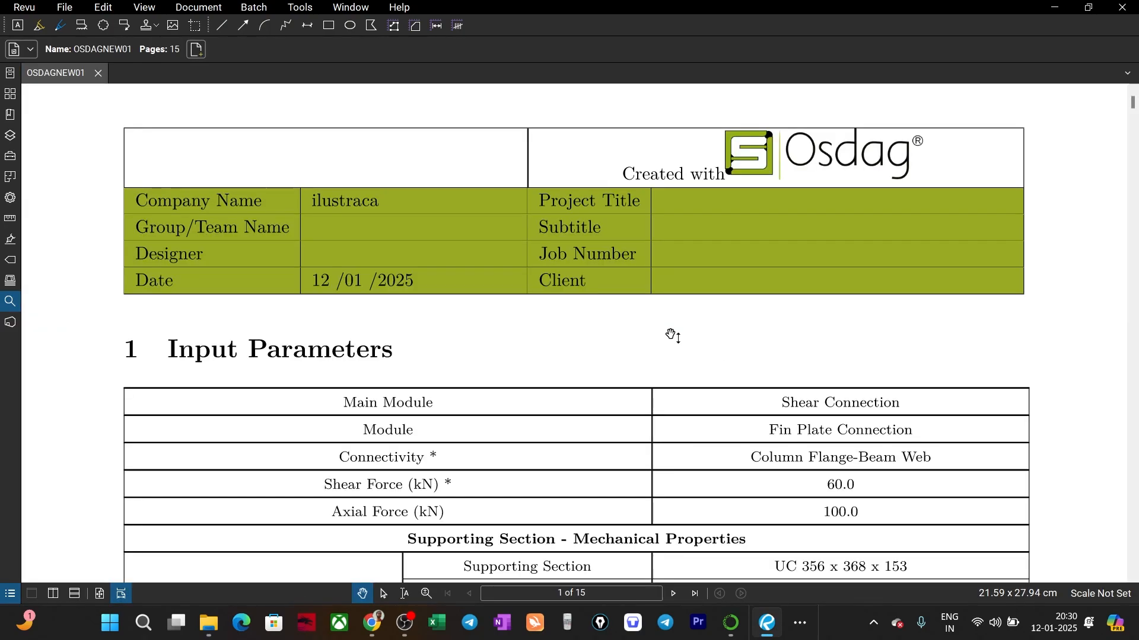
{"action": "scroll", "coordinate": [670, 336], "scroll_direction": "down", "scroll_amount": 1}
{"action": "scroll", "coordinate": [671, 336], "scroll_direction": "down", "scroll_amount": 10}
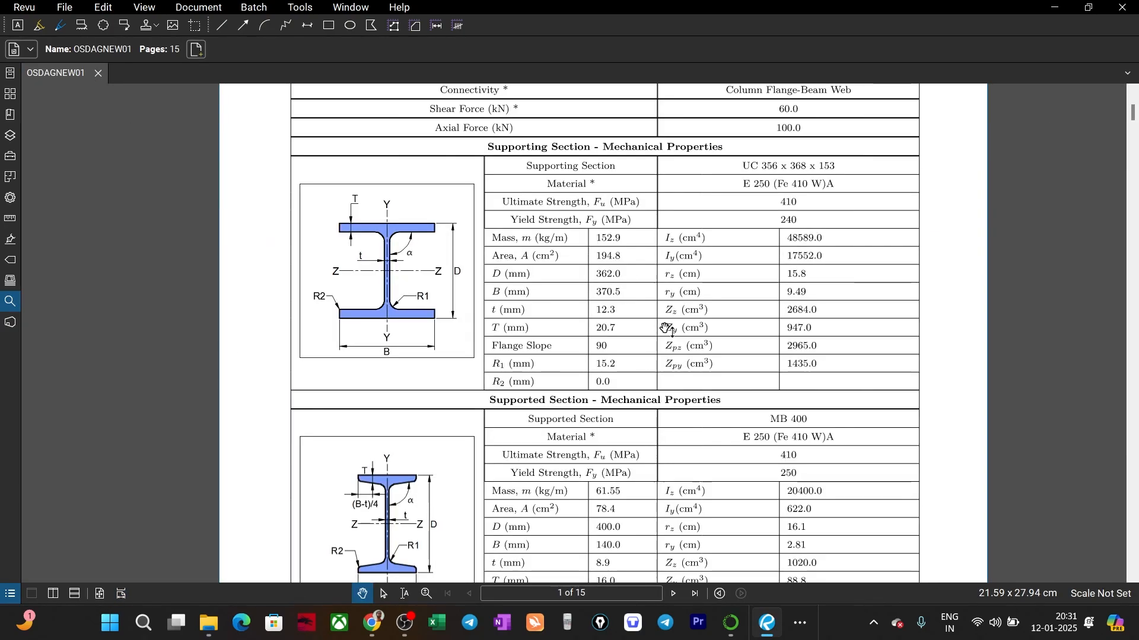
{"action": "scroll", "coordinate": [666, 342], "scroll_direction": "down", "scroll_amount": 20}
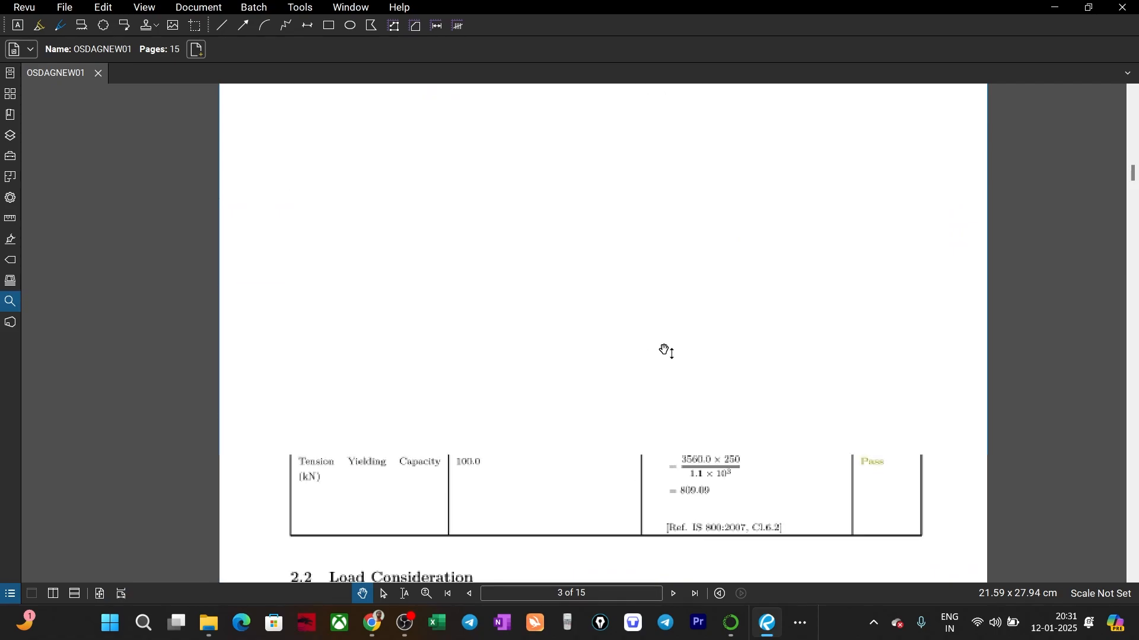
{"action": "scroll", "coordinate": [664, 393], "scroll_direction": "down", "scroll_amount": 10}
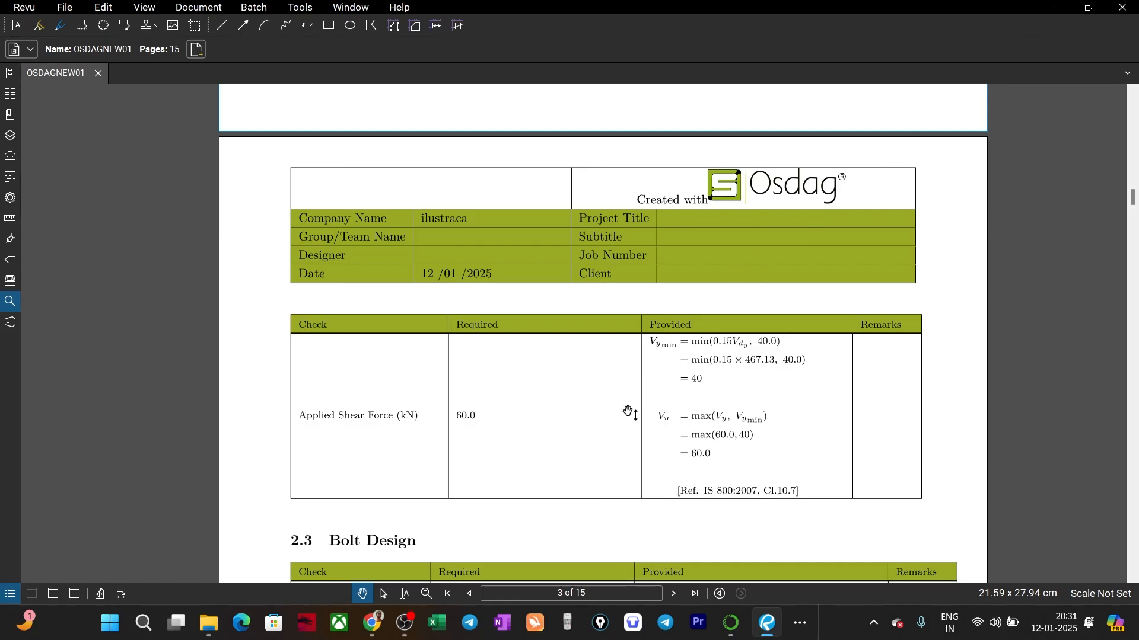
Switch back to the Fin Plate Connection window in Osdag and view the 3D connection model.
{"action": "mouse_move", "coordinate": [373, 632]}
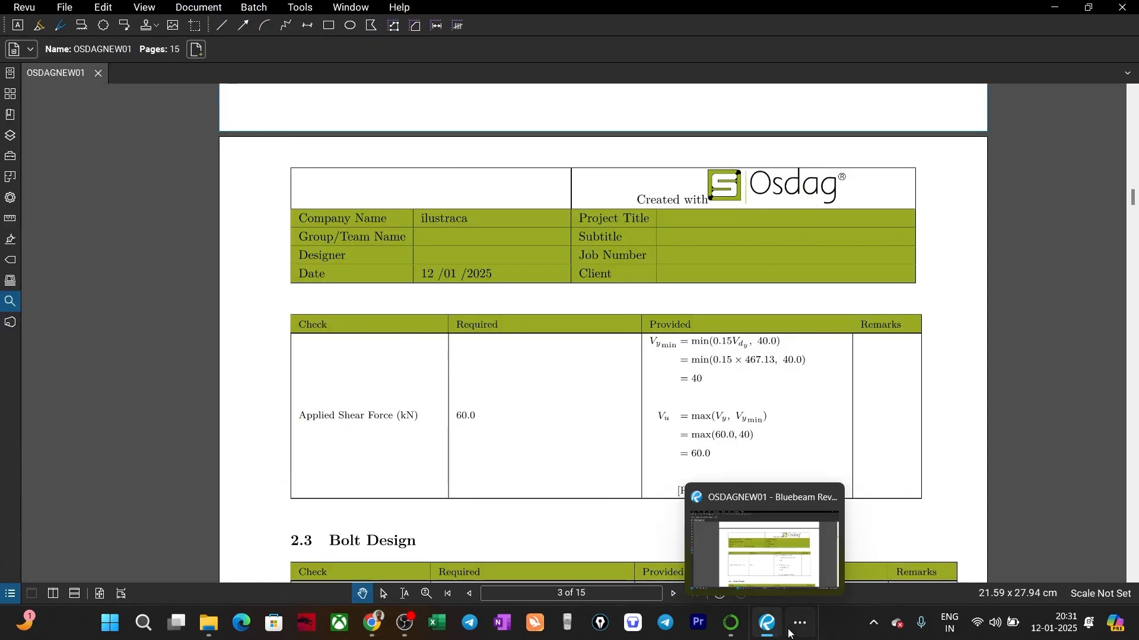
{"action": "left_click", "coordinate": [800, 624]}
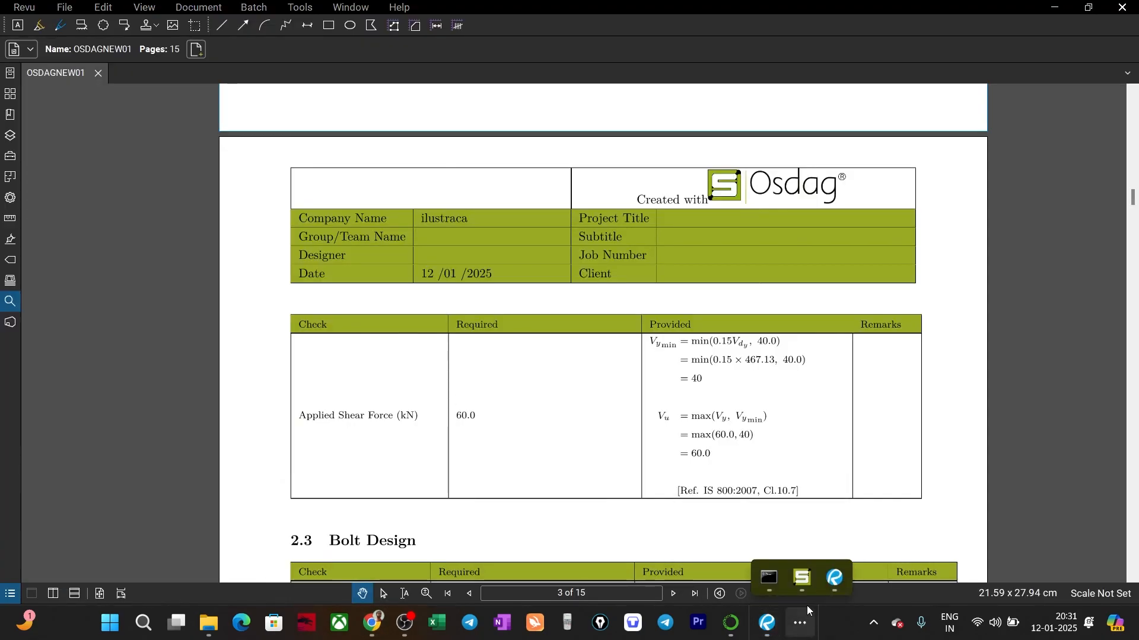
{"action": "left_click", "coordinate": [801, 580]}
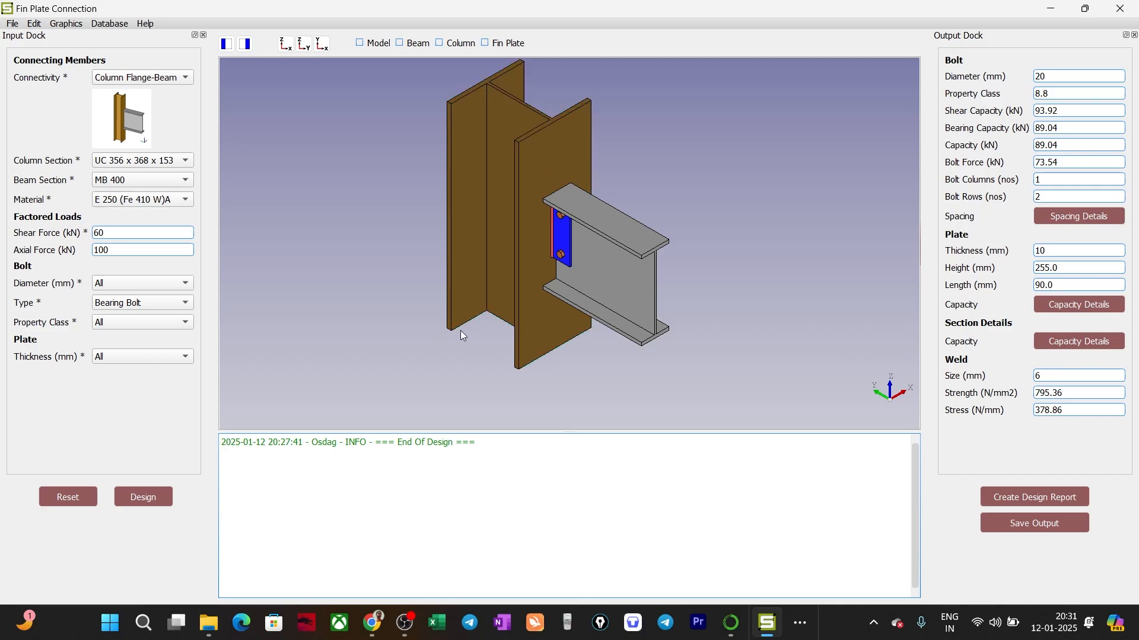
{"action": "left_click_drag", "start_coordinate": [446, 359], "coordinate": [436, 364]}
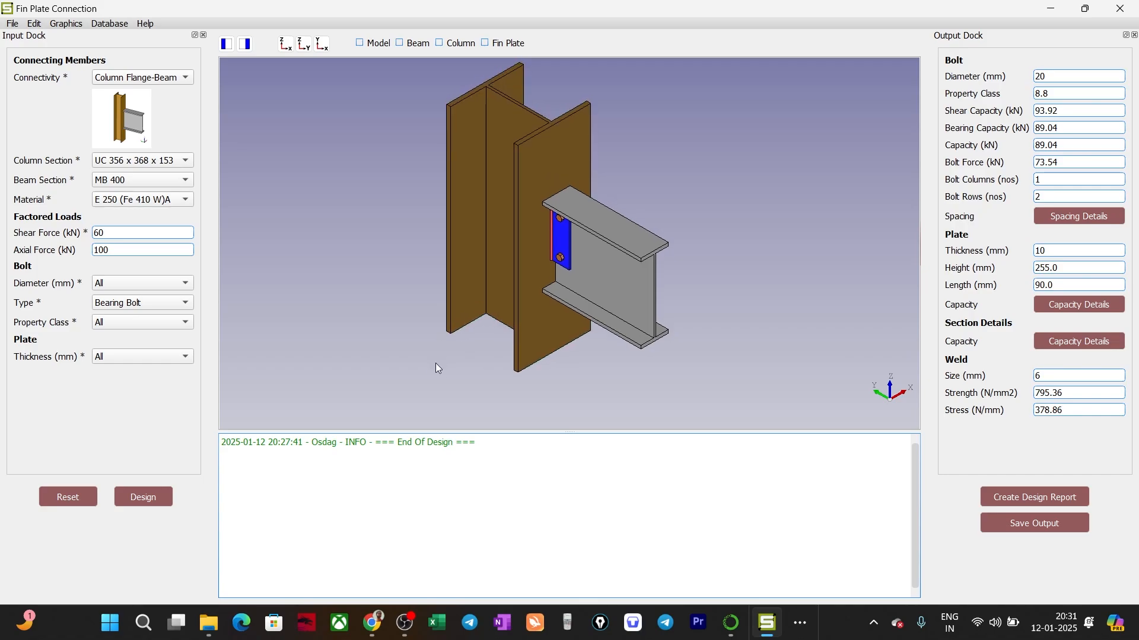